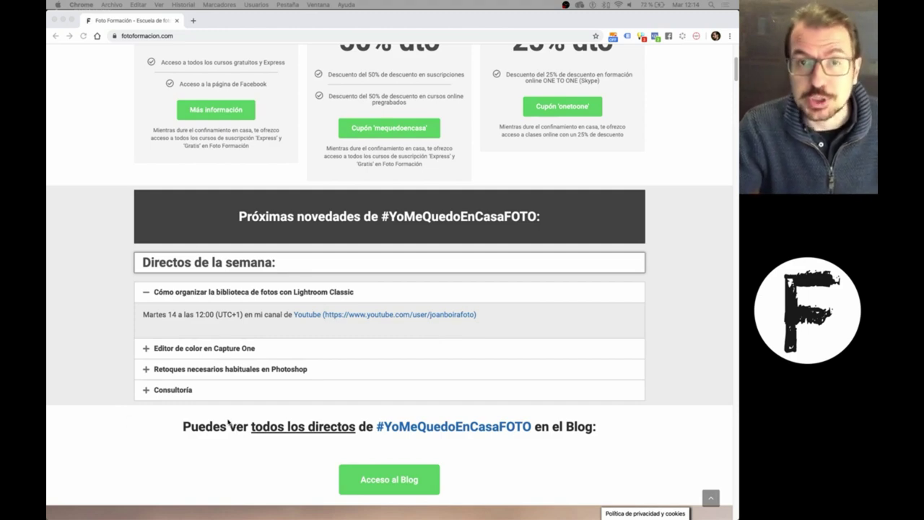
- Scroll down to the Cursos section and open the 'Seleccionar Categorías de Curso' dropdown
{"action": "scroll", "coordinate": [229, 424], "scroll_direction": "up", "scroll_amount": 3}
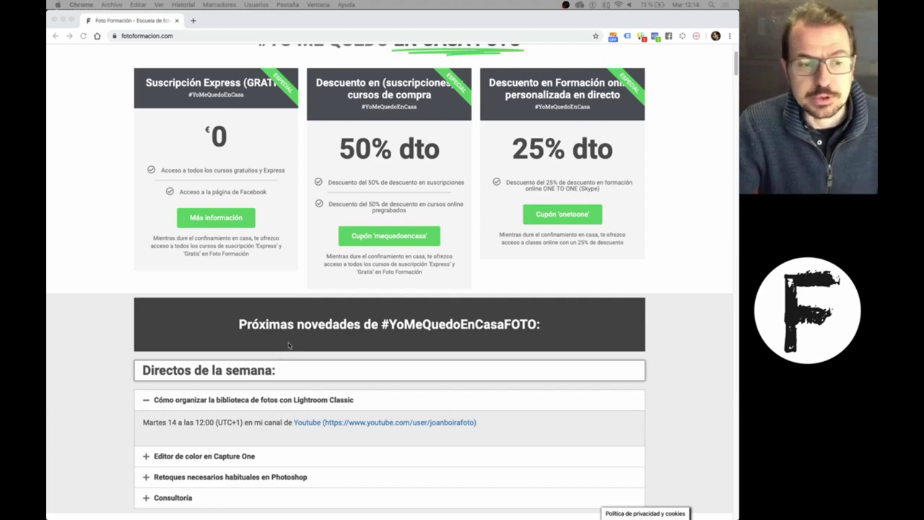
{"action": "scroll", "coordinate": [286, 349], "scroll_direction": "up", "scroll_amount": 3}
{"action": "scroll", "coordinate": [286, 349], "scroll_direction": "up", "scroll_amount": 1}
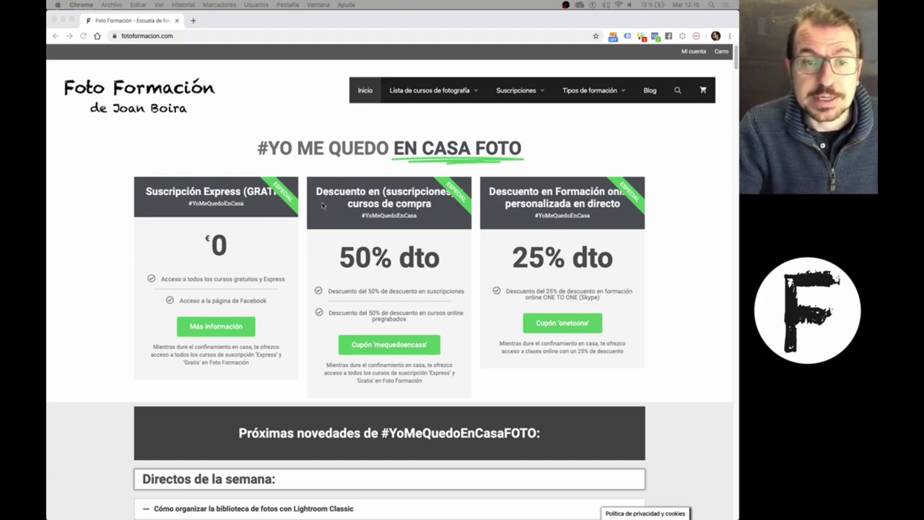
{"action": "scroll", "coordinate": [281, 241], "scroll_direction": "down", "scroll_amount": 10}
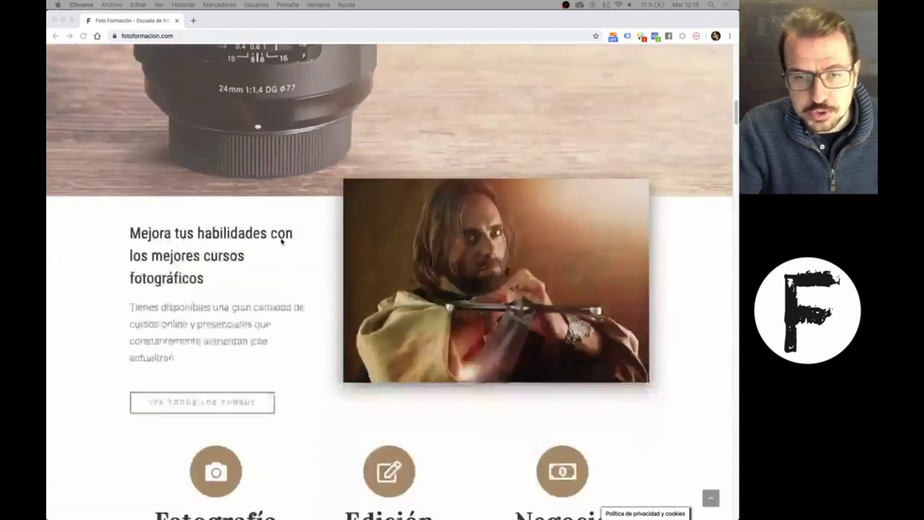
{"action": "scroll", "coordinate": [281, 241], "scroll_direction": "down", "scroll_amount": 5}
{"action": "scroll", "coordinate": [280, 246], "scroll_direction": "down", "scroll_amount": 2}
{"action": "scroll", "coordinate": [280, 248], "scroll_direction": "down", "scroll_amount": 4}
{"action": "scroll", "coordinate": [275, 252], "scroll_direction": "down", "scroll_amount": 2}
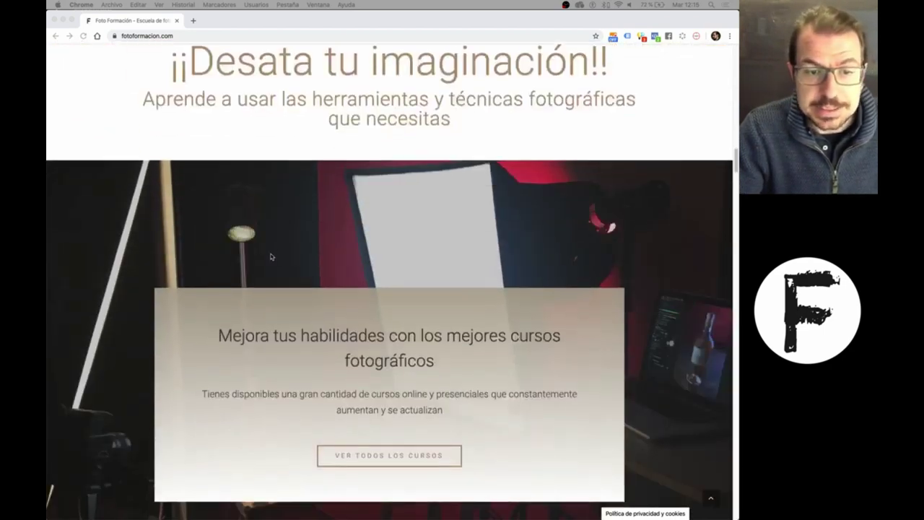
{"action": "scroll", "coordinate": [268, 257], "scroll_direction": "down", "scroll_amount": 3}
{"action": "scroll", "coordinate": [270, 257], "scroll_direction": "down", "scroll_amount": 3}
{"action": "scroll", "coordinate": [270, 257], "scroll_direction": "down", "scroll_amount": 4}
{"action": "scroll", "coordinate": [270, 255], "scroll_direction": "down", "scroll_amount": 4}
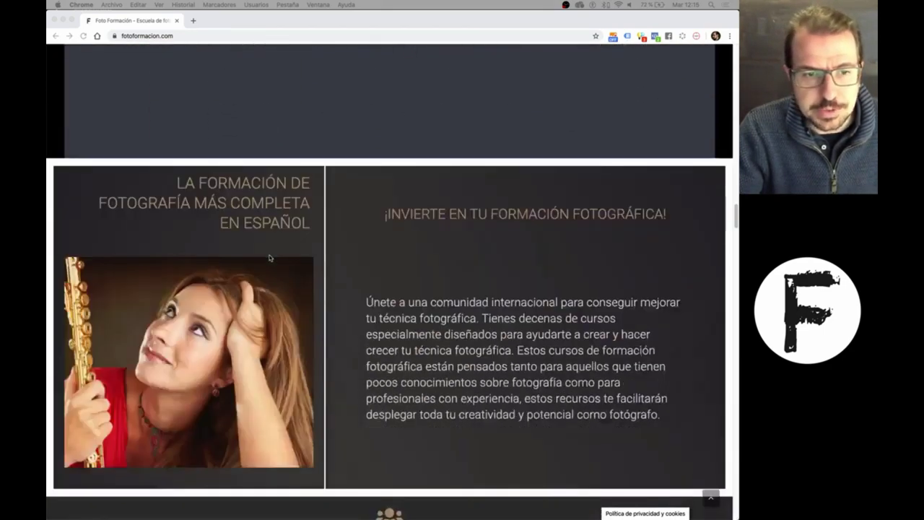
{"action": "scroll", "coordinate": [269, 253], "scroll_direction": "down", "scroll_amount": 5}
{"action": "scroll", "coordinate": [268, 251], "scroll_direction": "down", "scroll_amount": 3}
{"action": "left_click", "coordinate": [174, 169]}
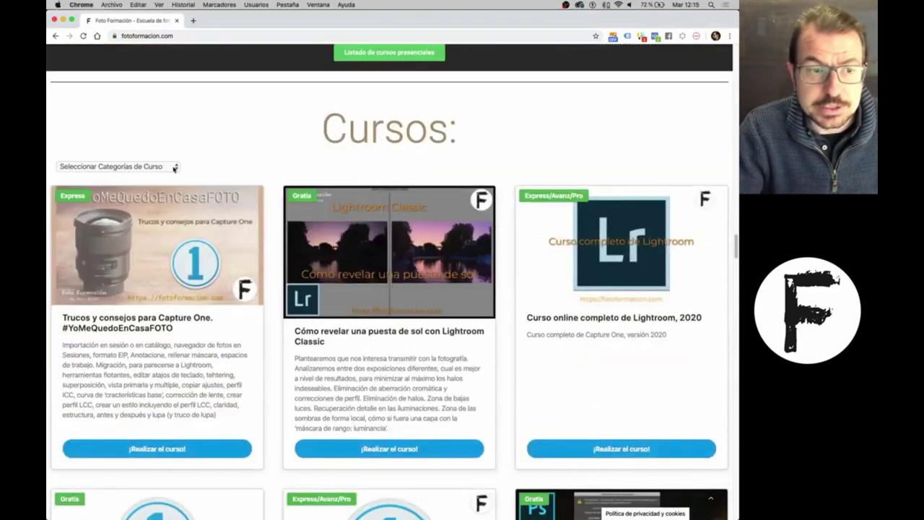
{"action": "left_click", "coordinate": [176, 167]}
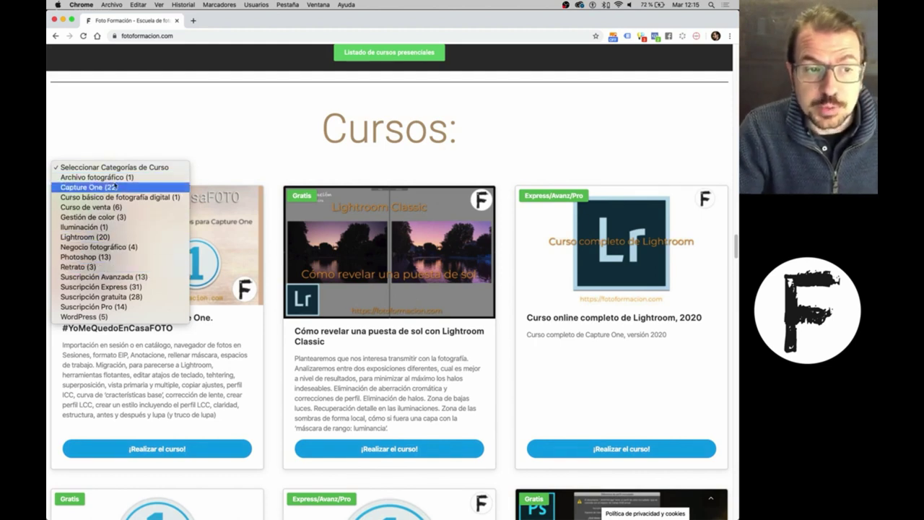
- Close the course category list without choosing one and scroll back to the page top
{"action": "left_click", "coordinate": [228, 134]}
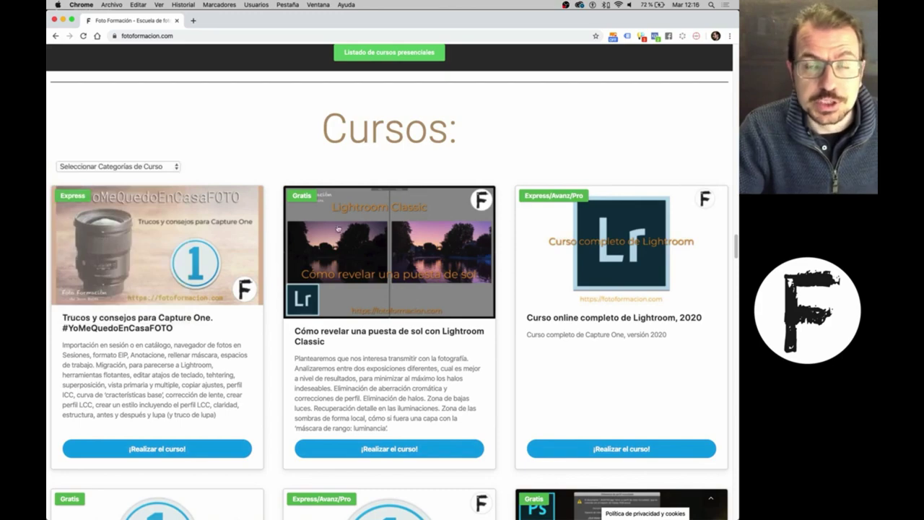
{"action": "scroll", "coordinate": [338, 229], "scroll_direction": "up", "scroll_amount": 10}
{"action": "scroll", "coordinate": [332, 217], "scroll_direction": "up", "scroll_amount": 10}
{"action": "scroll", "coordinate": [321, 198], "scroll_direction": "up", "scroll_amount": 10}
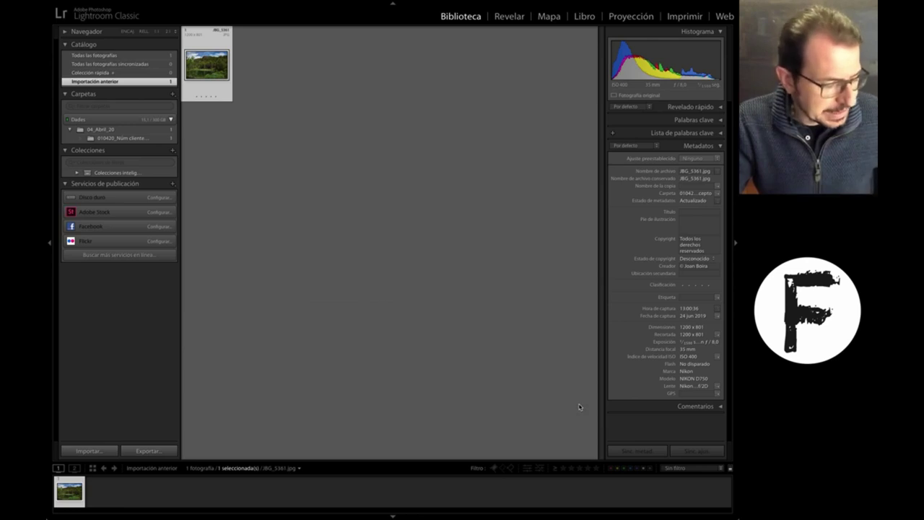
- Switch from Lightroom Classic to the Finder window for 01. Archivo fotográfico
{"action": "key", "text": "super+Tab"}
{"action": "key", "text": "super+Tab"}
{"action": "key", "text": "super+Tab"}
{"action": "key", "text": "super+Tab"}
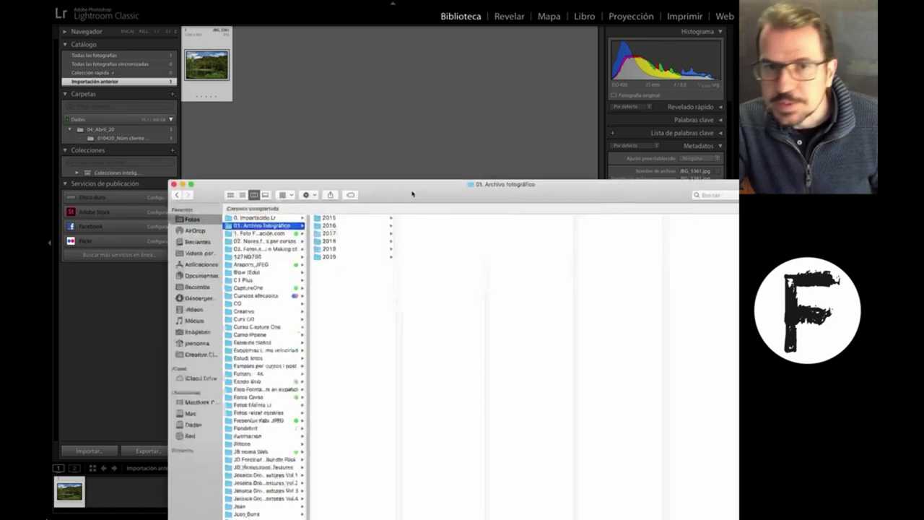
- Show the archive's six year folders as icons in a smaller, taller window over Lightroom
{"action": "left_click_drag", "start_coordinate": [412, 193], "coordinate": [319, 67]}
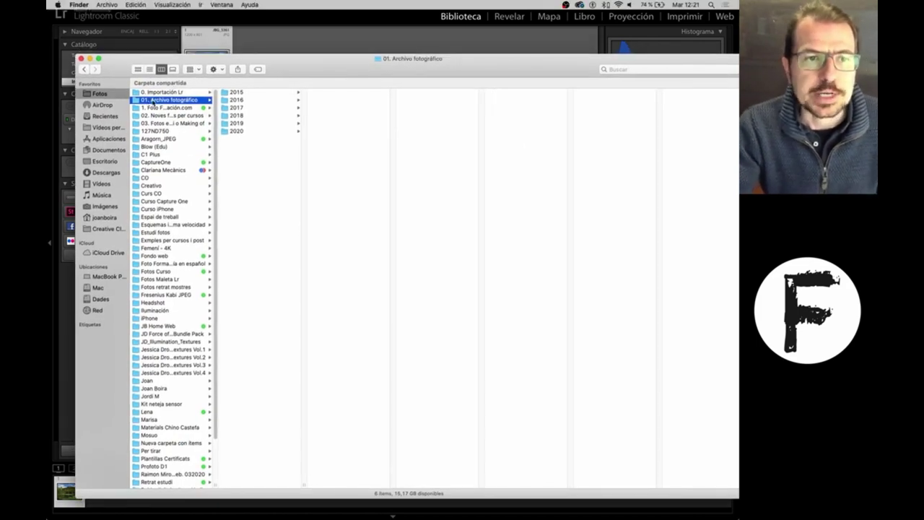
{"action": "left_click", "coordinate": [138, 69]}
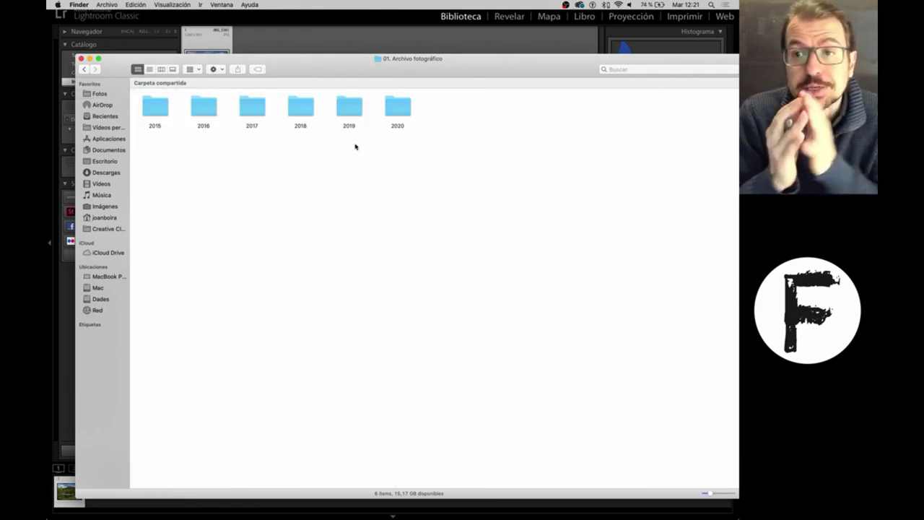
{"action": "double_click", "coordinate": [586, 72]}
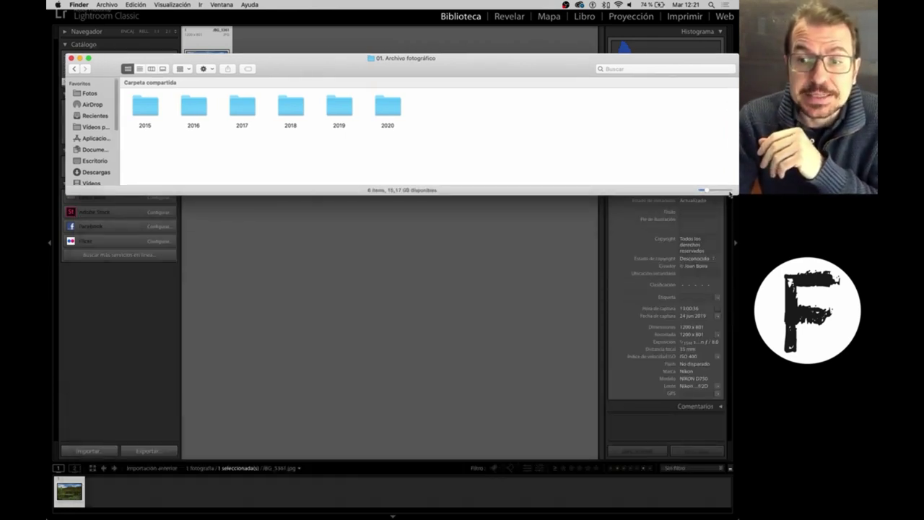
{"action": "left_click_drag", "start_coordinate": [729, 193], "coordinate": [633, 412]}
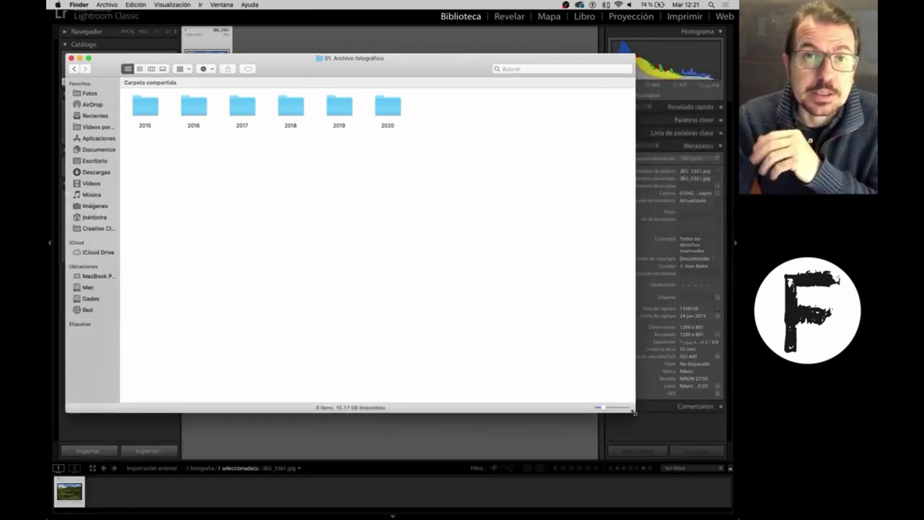
{"action": "left_click_drag", "start_coordinate": [446, 56], "coordinate": [507, 52]}
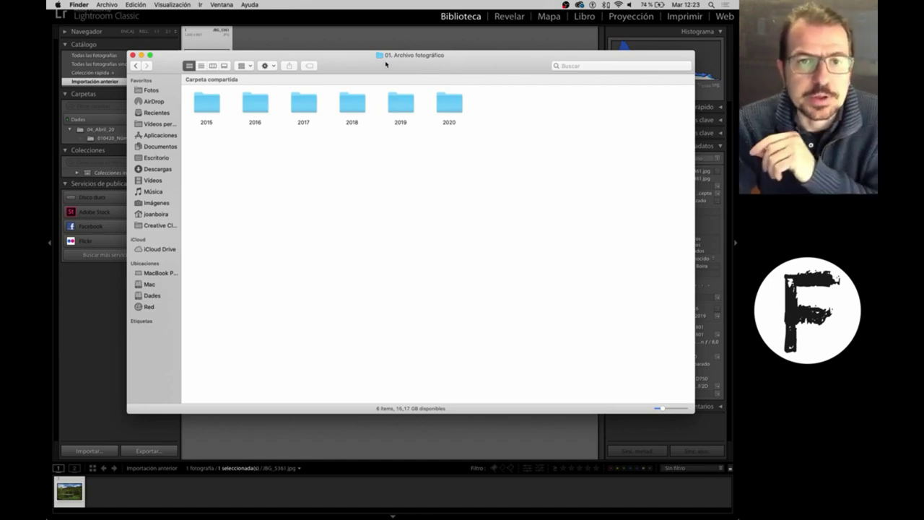
- Try list and column views, then settle on icon view for the year folders
{"action": "left_click", "coordinate": [202, 65]}
{"action": "left_click", "coordinate": [212, 66]}
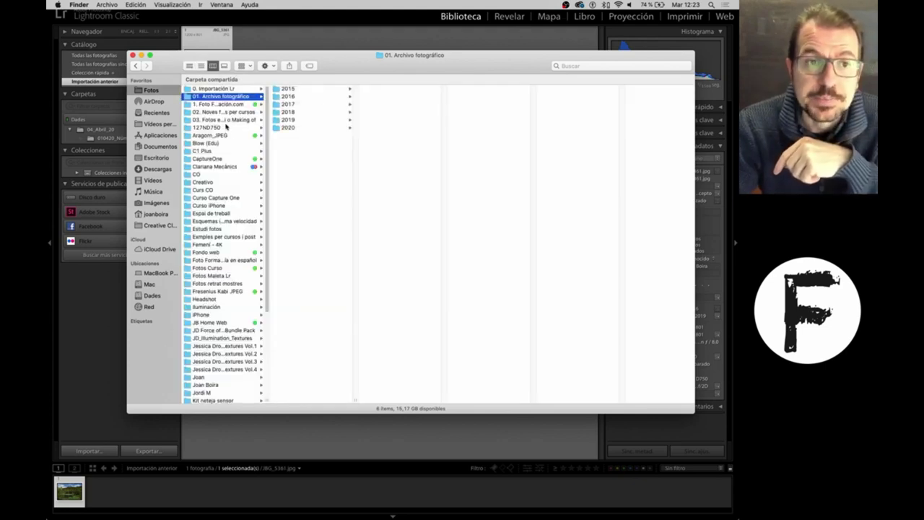
{"action": "left_click", "coordinate": [189, 66]}
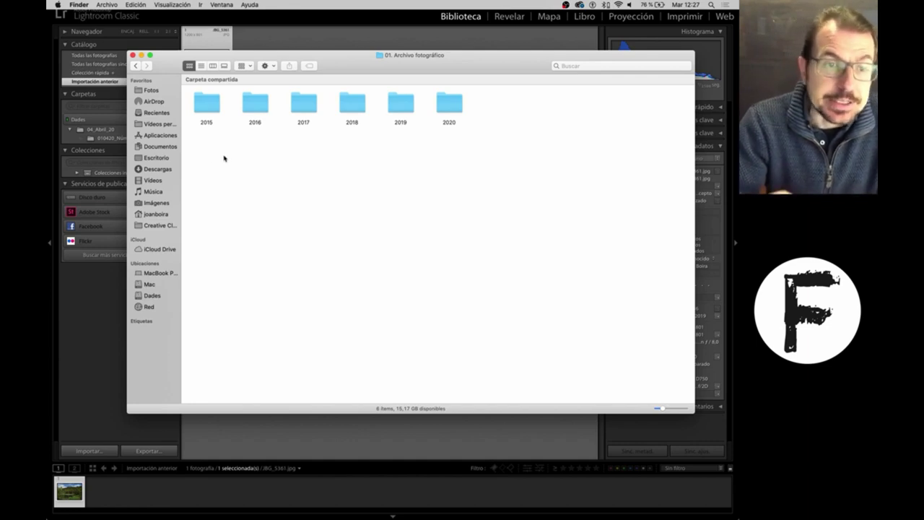
- Create a new folder named 'Anterior al 2015' in 01. Archivo fotográfico
{"action": "right_click", "coordinate": [223, 158]}
{"action": "left_click", "coordinate": [238, 158]}
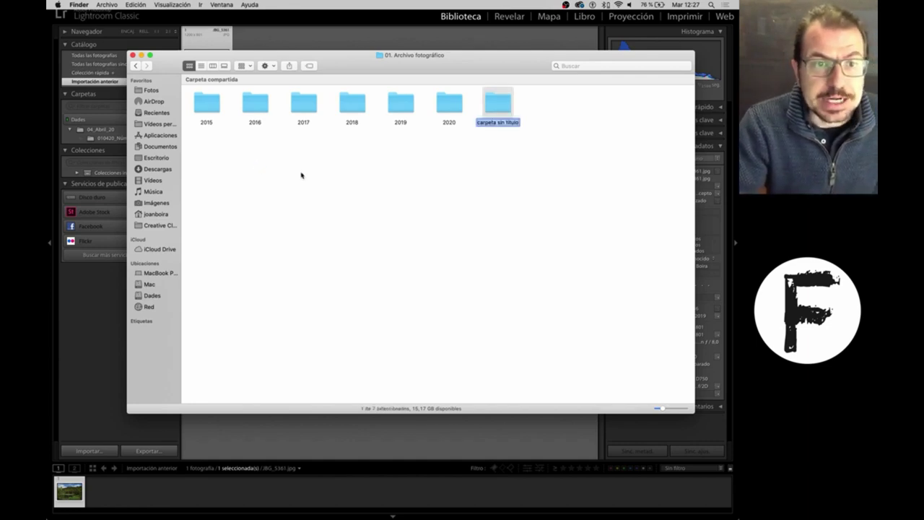
{"action": "type", "text": "Ant"}
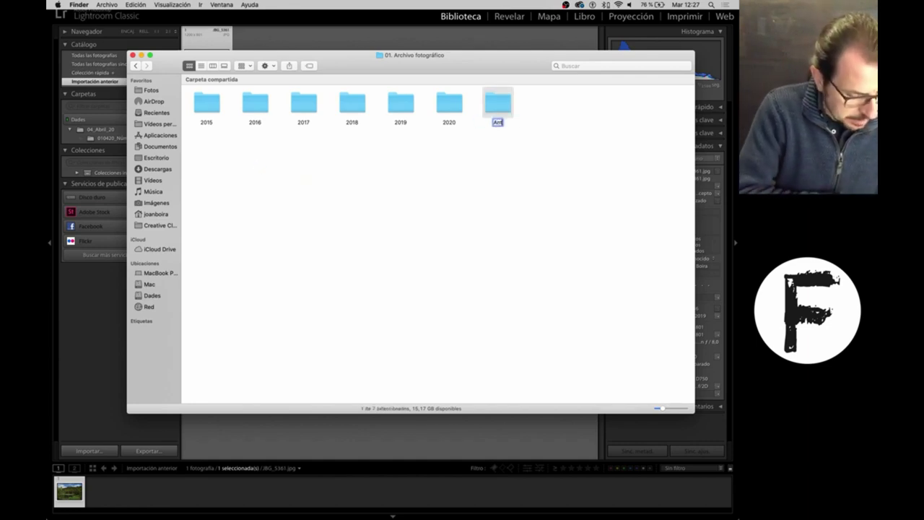
{"action": "type", "text": "erior "}
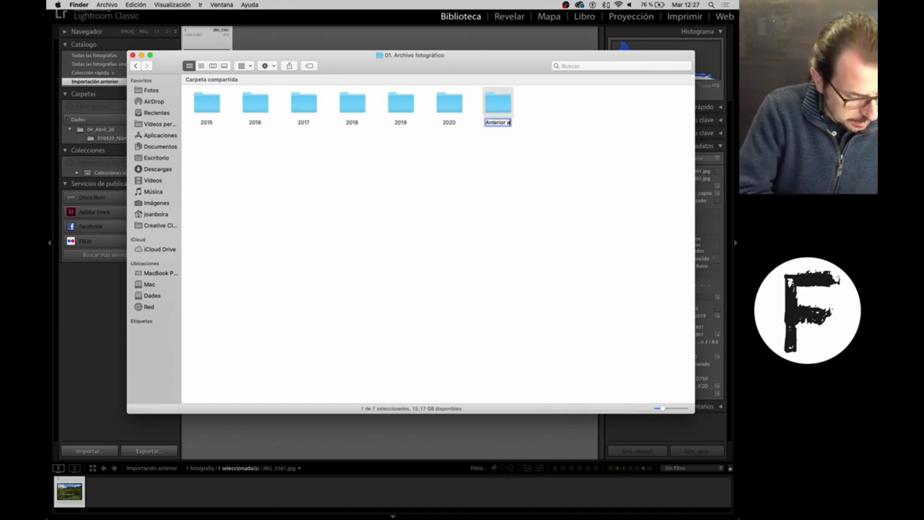
{"action": "type", "text": "al 20"}
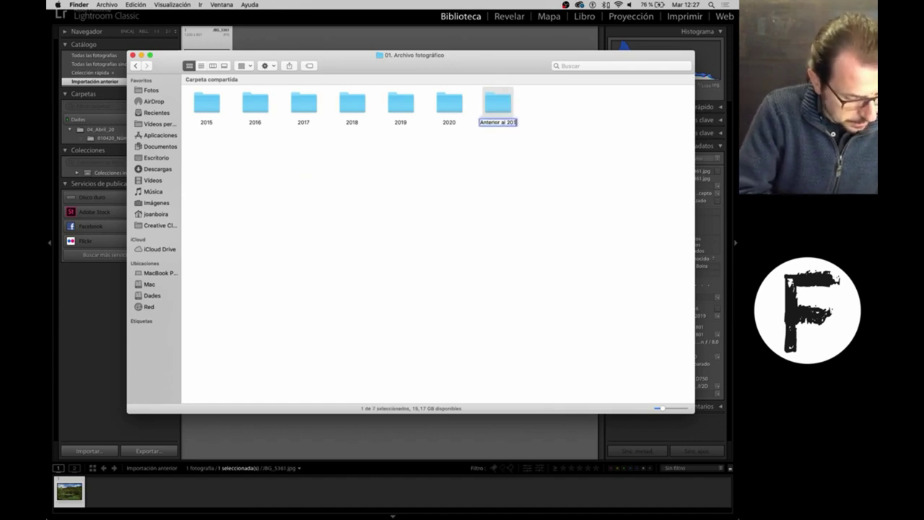
{"action": "type", "text": "15"}
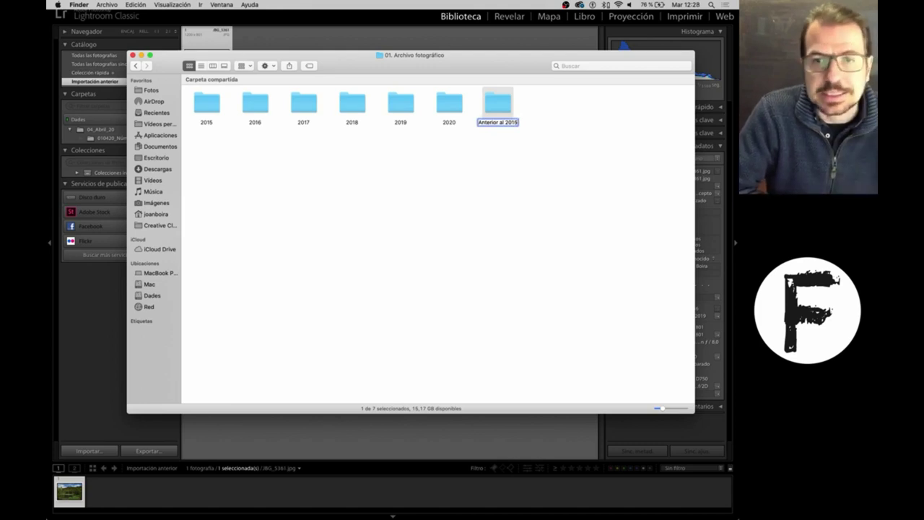
{"action": "key", "text": "Return"}
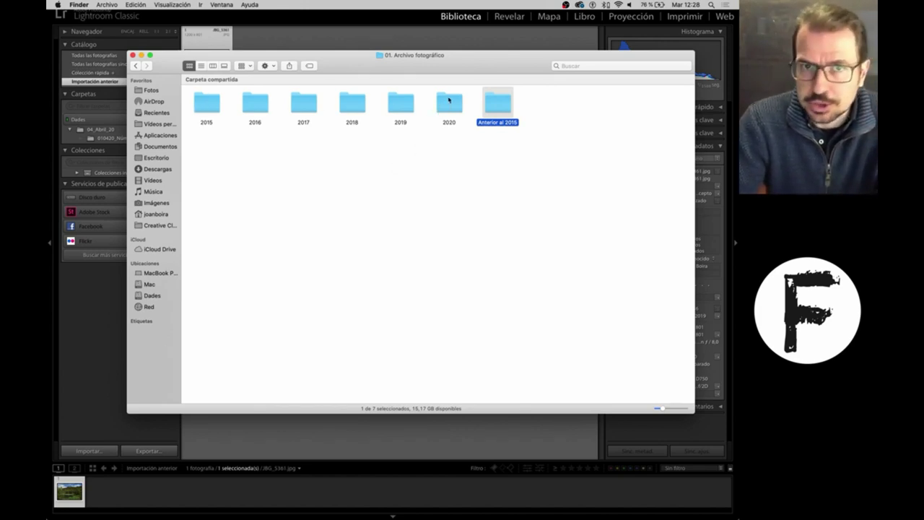
- Open the 2020 year folder
{"action": "double_click", "coordinate": [449, 104]}
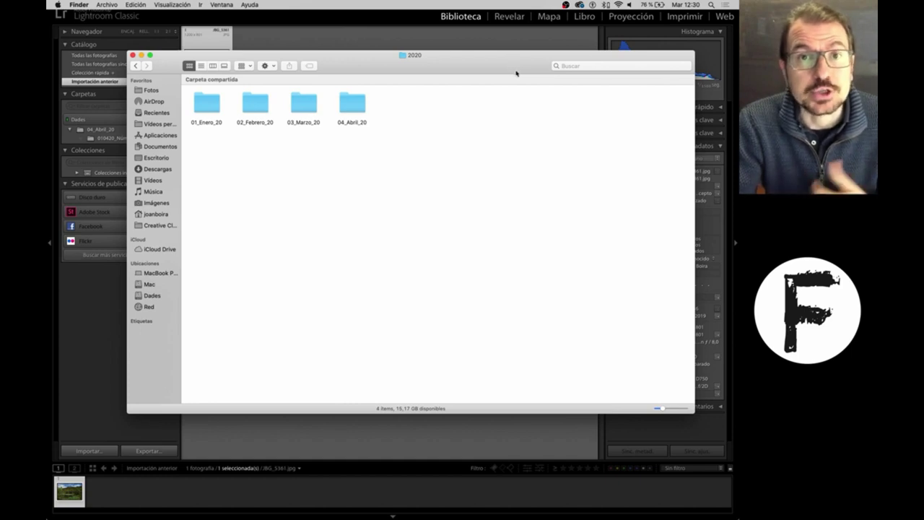
{"action": "key", "text": "super+space"}
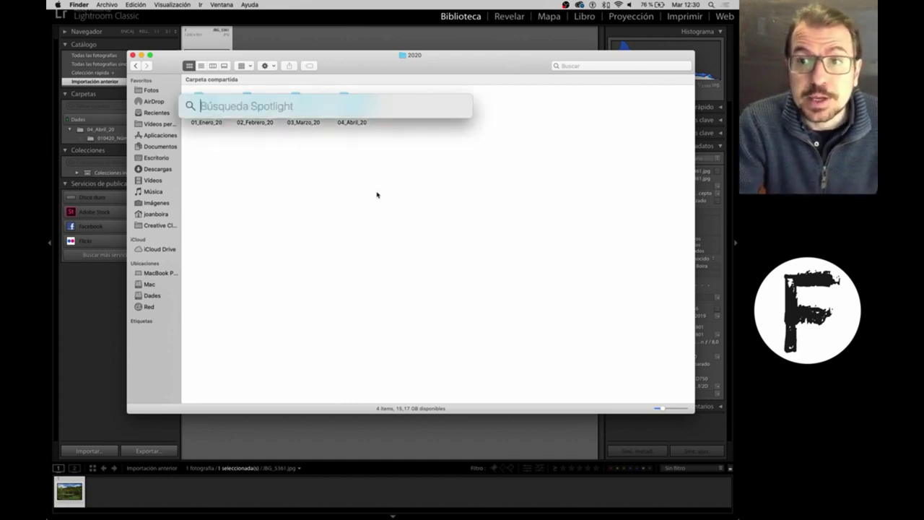
{"action": "type", "text": "ene"}
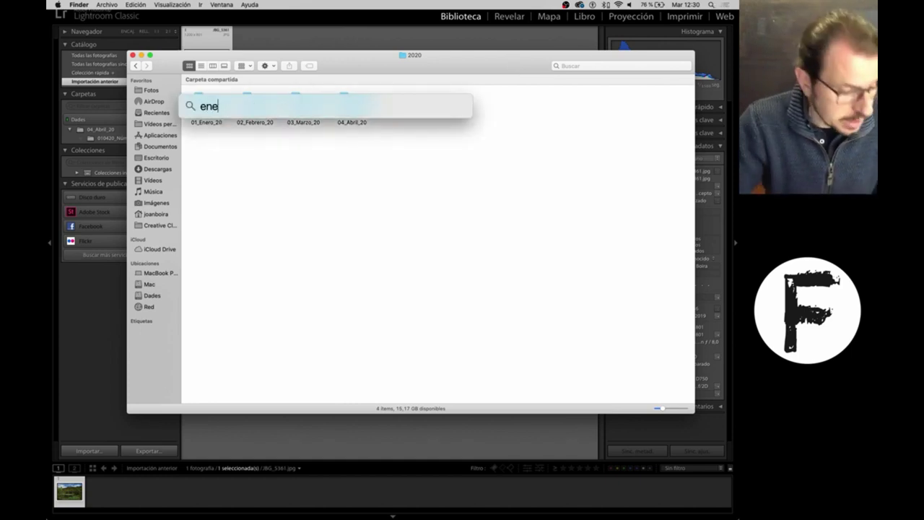
{"action": "type", "text": "ro"}
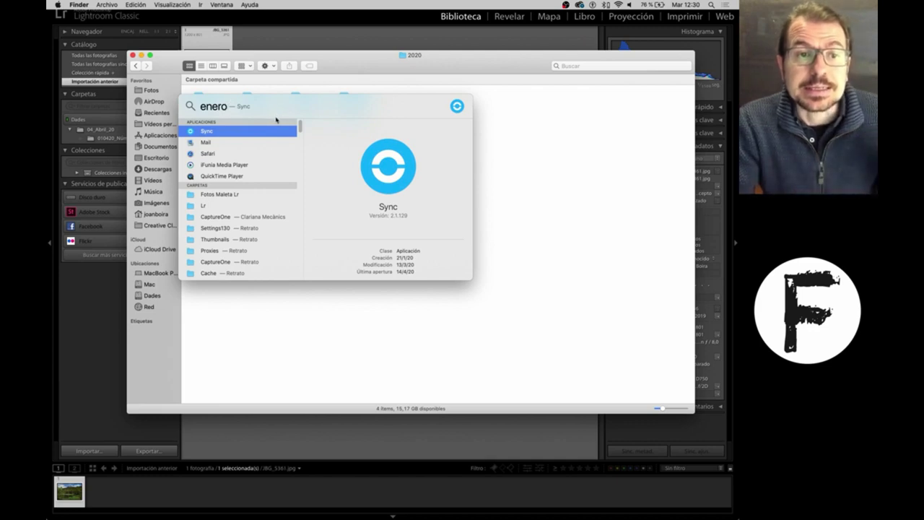
{"action": "scroll", "coordinate": [300, 141], "scroll_direction": "down", "scroll_amount": 2}
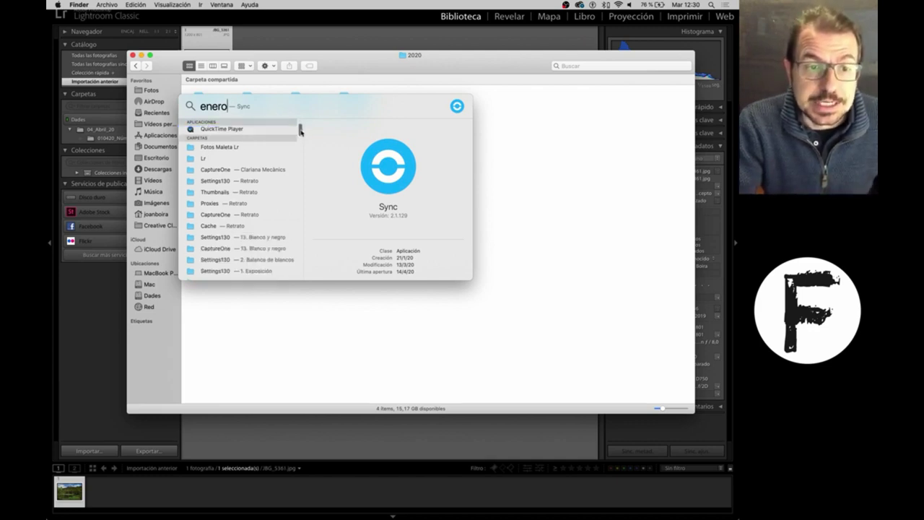
{"action": "scroll", "coordinate": [300, 141], "scroll_direction": "down", "scroll_amount": 4}
{"action": "scroll", "coordinate": [301, 143], "scroll_direction": "down", "scroll_amount": 4}
{"action": "scroll", "coordinate": [300, 143], "scroll_direction": "down", "scroll_amount": 2}
{"action": "scroll", "coordinate": [301, 143], "scroll_direction": "down", "scroll_amount": 3}
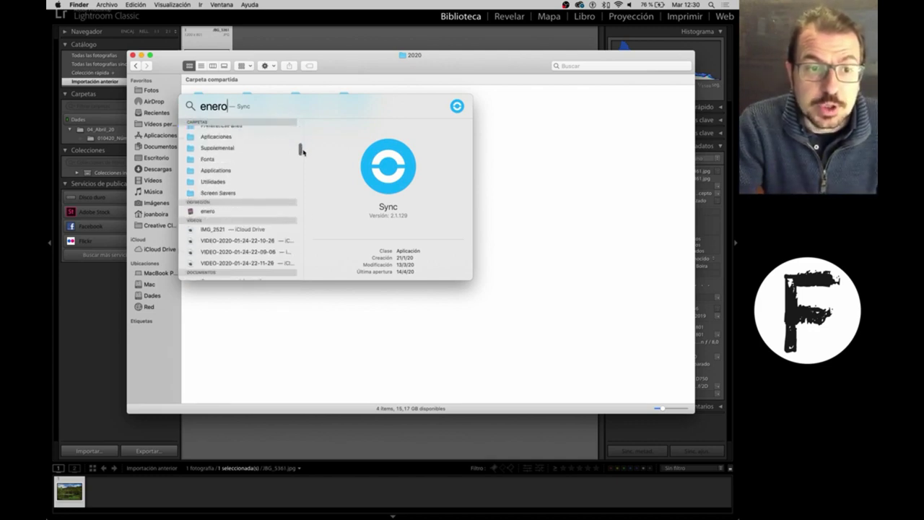
{"action": "scroll", "coordinate": [300, 143], "scroll_direction": "up", "scroll_amount": 5}
{"action": "scroll", "coordinate": [301, 140], "scroll_direction": "up", "scroll_amount": 3}
{"action": "scroll", "coordinate": [299, 134], "scroll_direction": "up", "scroll_amount": 2}
{"action": "scroll", "coordinate": [299, 131], "scroll_direction": "up", "scroll_amount": 3}
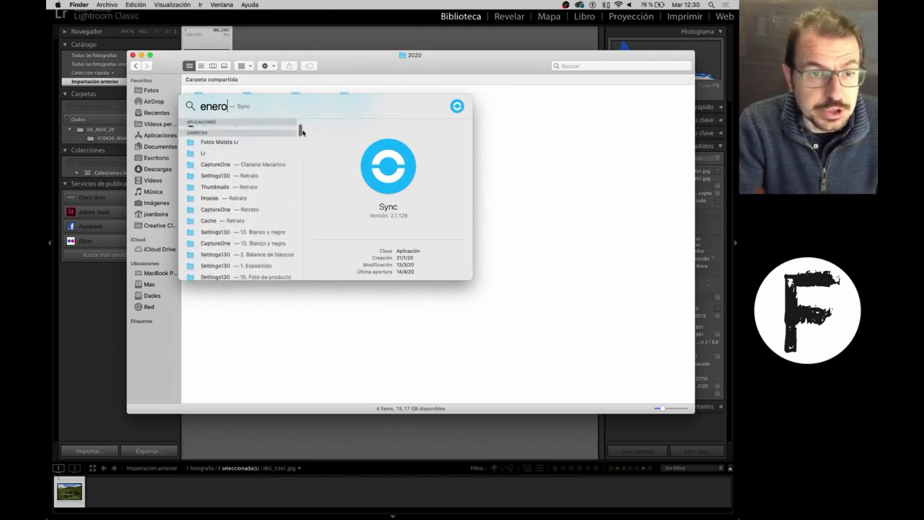
{"action": "scroll", "coordinate": [300, 130], "scroll_direction": "up", "scroll_amount": 2}
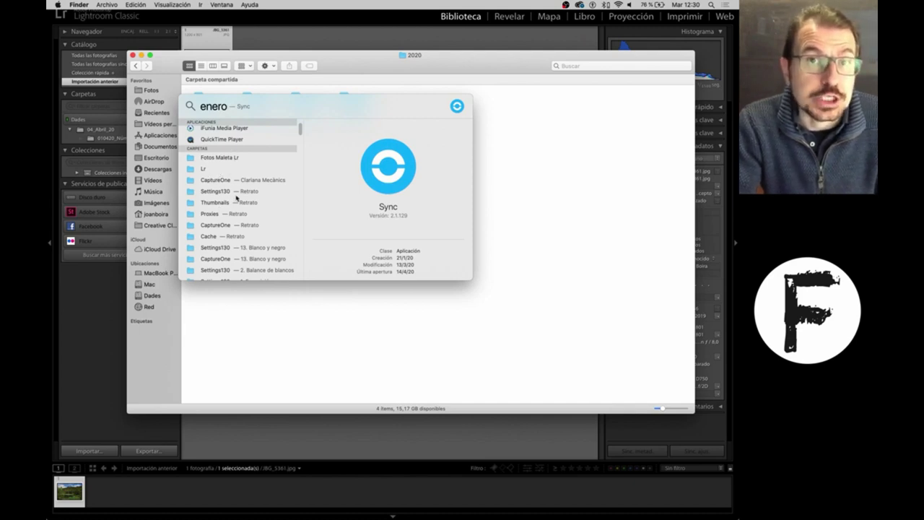
{"action": "left_click", "coordinate": [513, 123]}
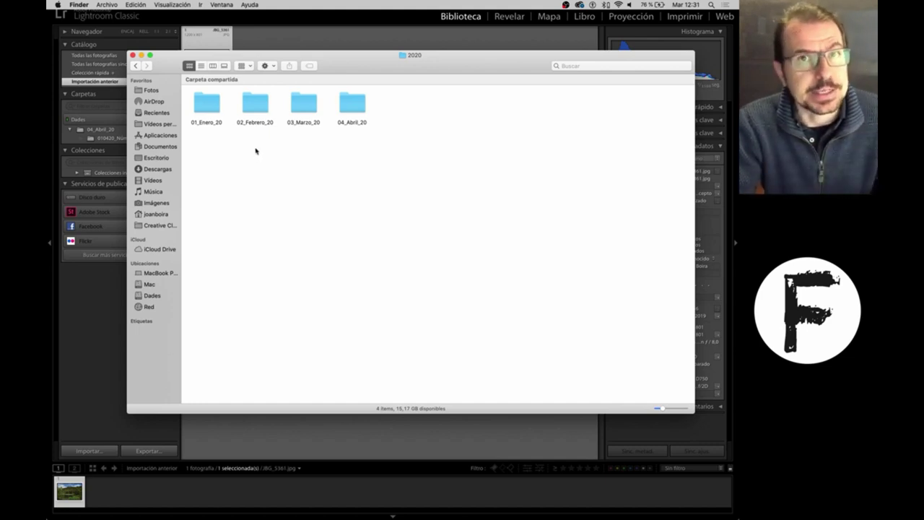
- Open 04_Abril_20, enlarge the icons, and select the 010420_Núm cliente_Concepto folder
{"action": "double_click", "coordinate": [361, 103]}
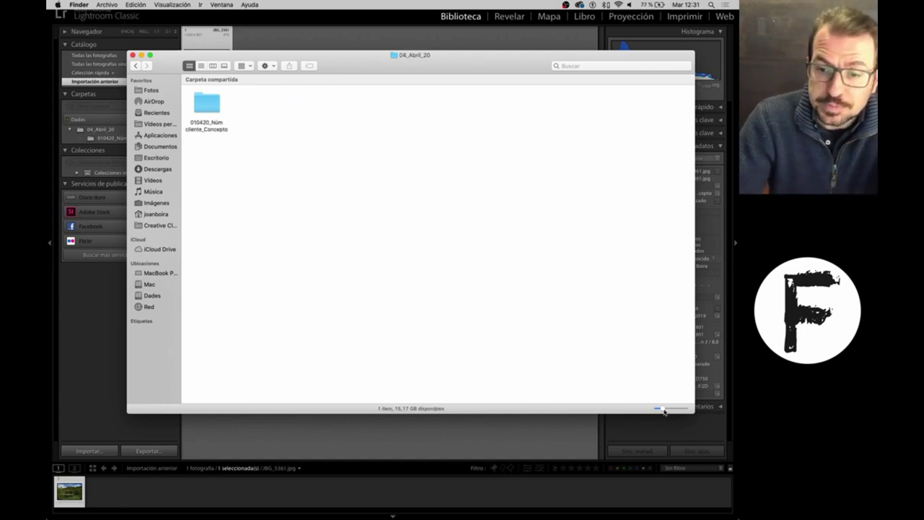
{"action": "left_click_drag", "start_coordinate": [659, 408], "coordinate": [676, 409]}
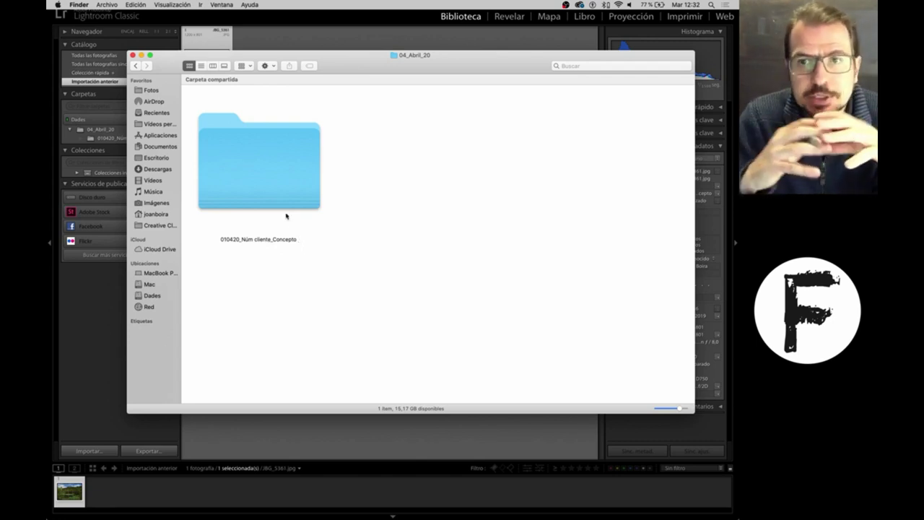
{"action": "left_click", "coordinate": [277, 165]}
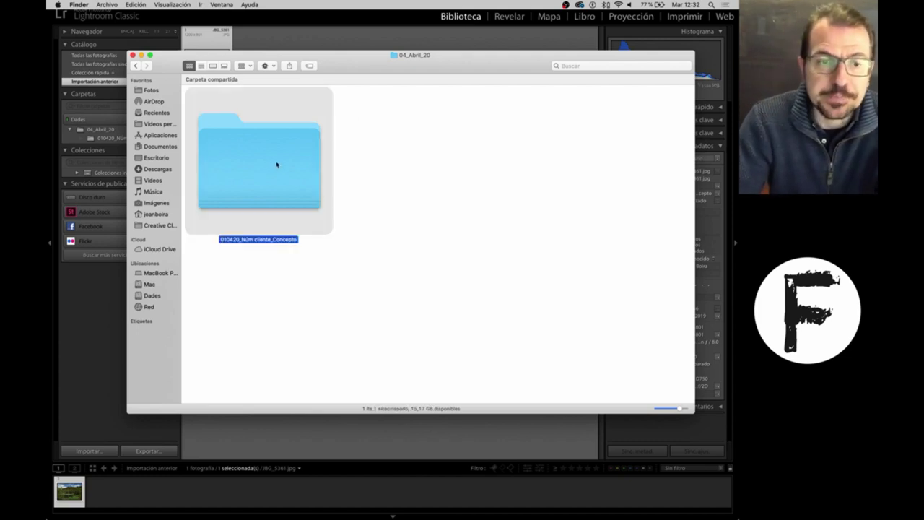
- Open the 010420_Núm cliente_Concepto folder and create a Raw subfolder in it
{"action": "double_click", "coordinate": [291, 174]}
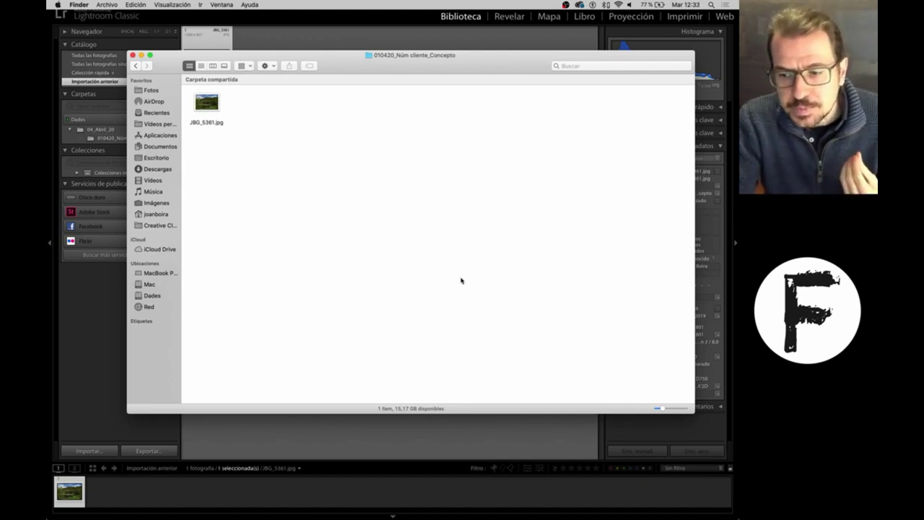
{"action": "right_click", "coordinate": [281, 154]}
{"action": "left_click", "coordinate": [296, 156]}
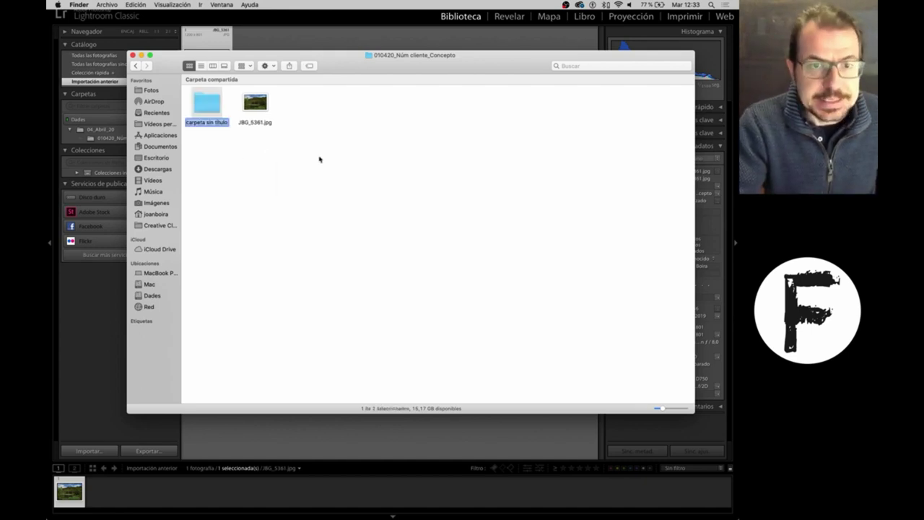
{"action": "type", "text": "Raw"}
{"action": "key", "text": "Return"}
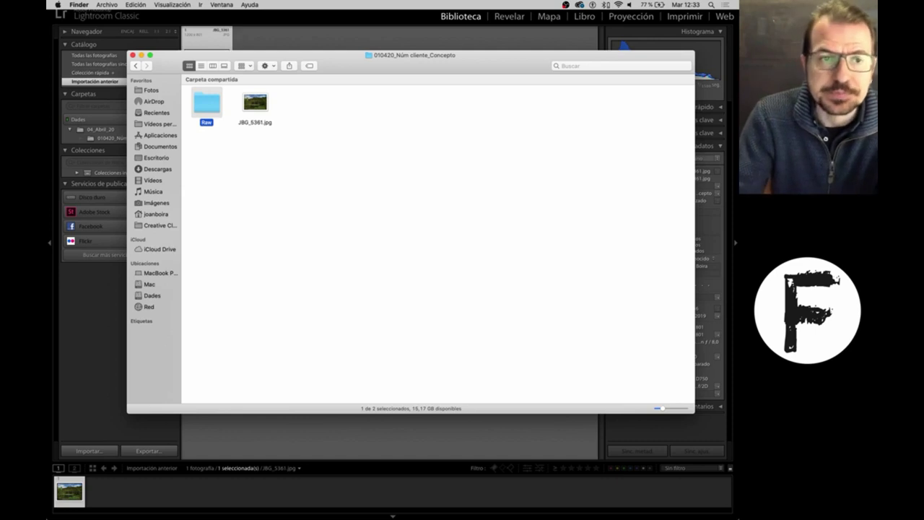
- Add two more subfolders named Psd and Finales
{"action": "right_click", "coordinate": [370, 125]}
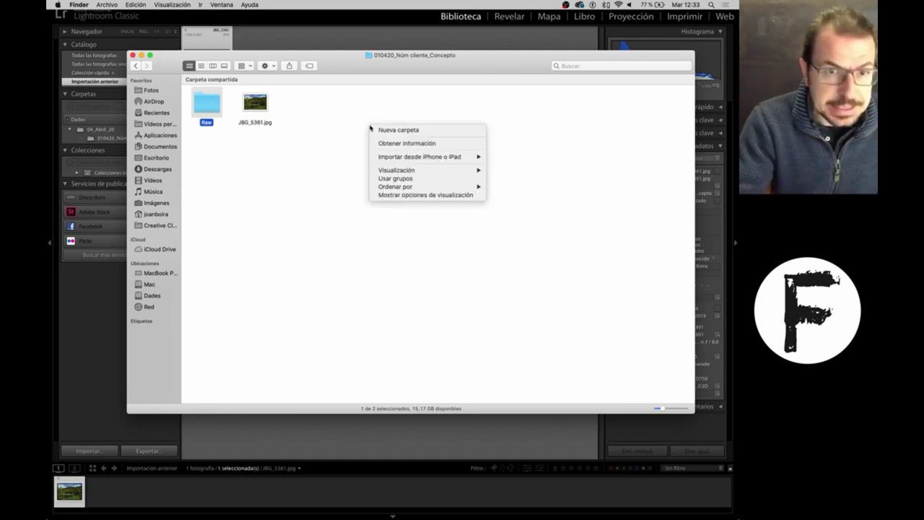
{"action": "left_click", "coordinate": [379, 128]}
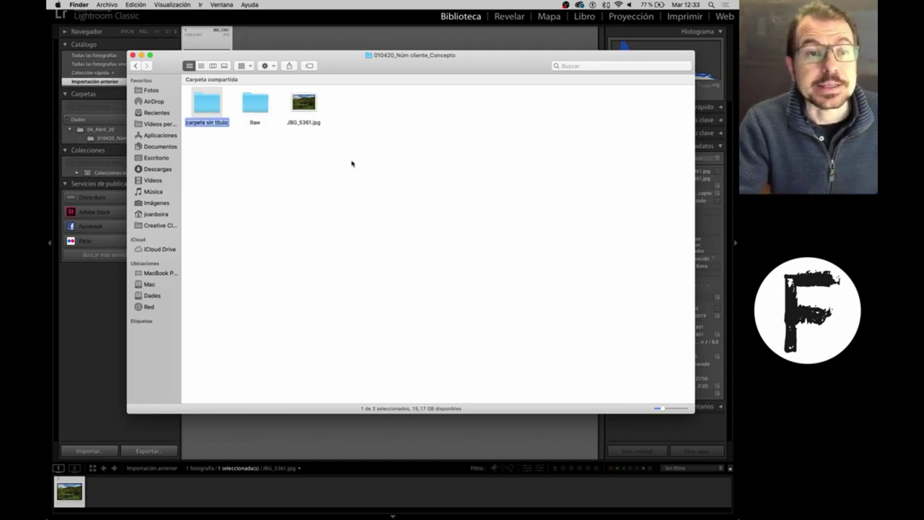
{"action": "type", "text": "Psd"}
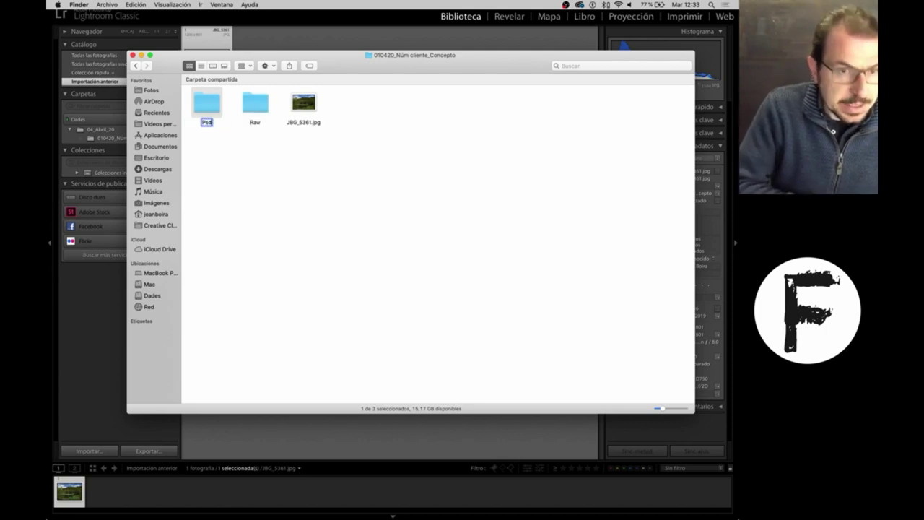
{"action": "key", "text": "Return"}
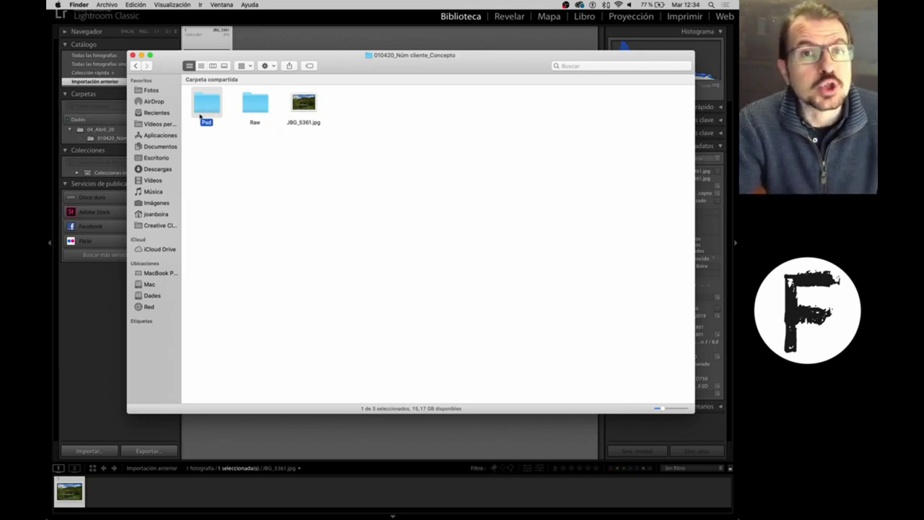
{"action": "right_click", "coordinate": [337, 167]}
{"action": "left_click", "coordinate": [351, 173]}
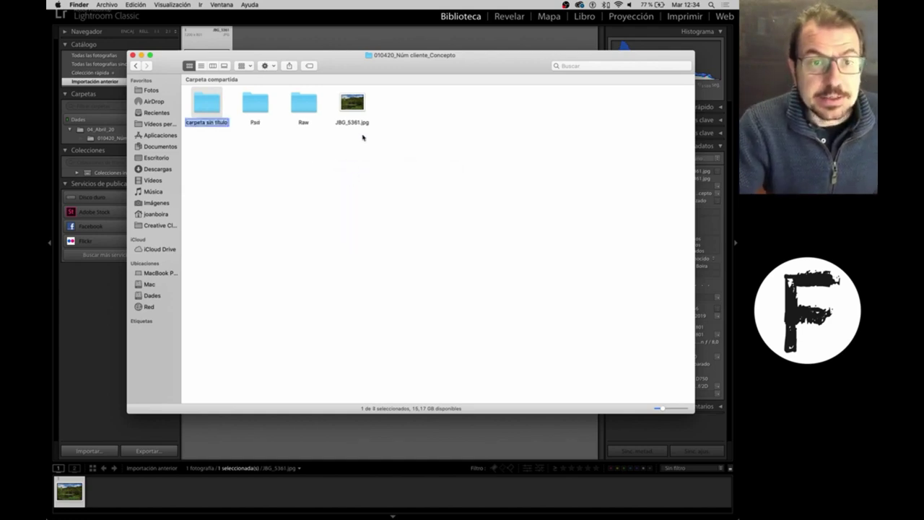
{"action": "type", "text": "Finales"}
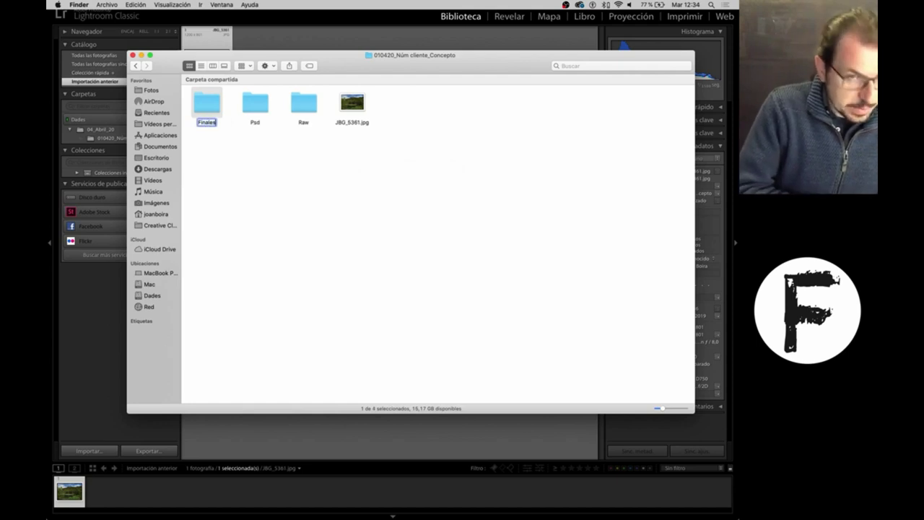
{"action": "key", "text": "Return"}
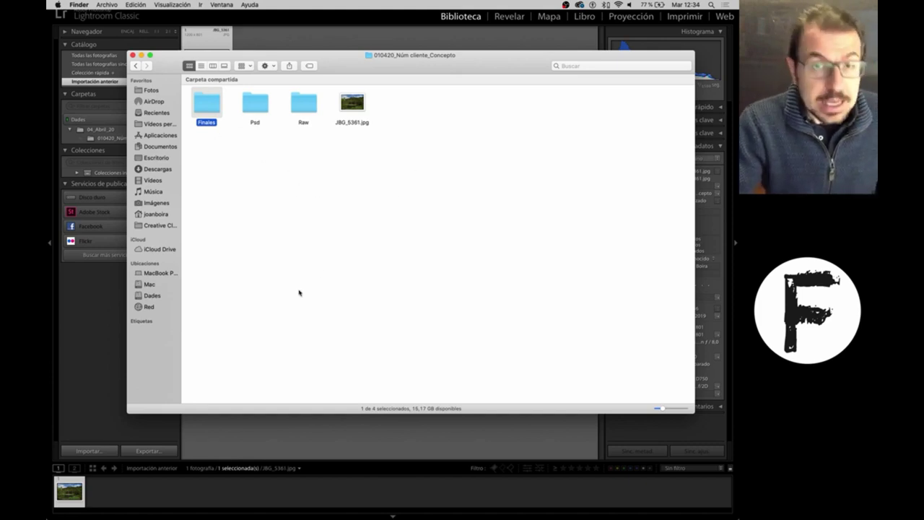
- Create a fourth subfolder named 'Baja REsolución_1200px' in the client folder
{"action": "right_click", "coordinate": [515, 183]}
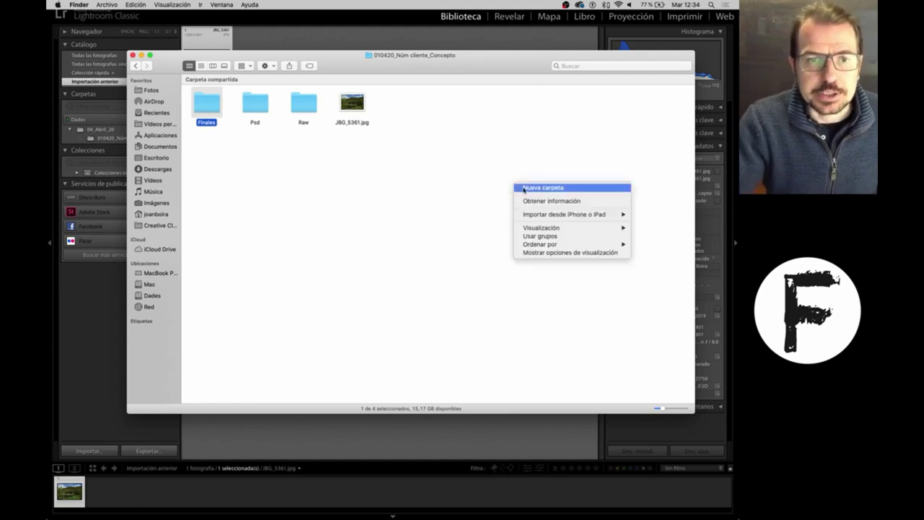
{"action": "left_click", "coordinate": [532, 190]}
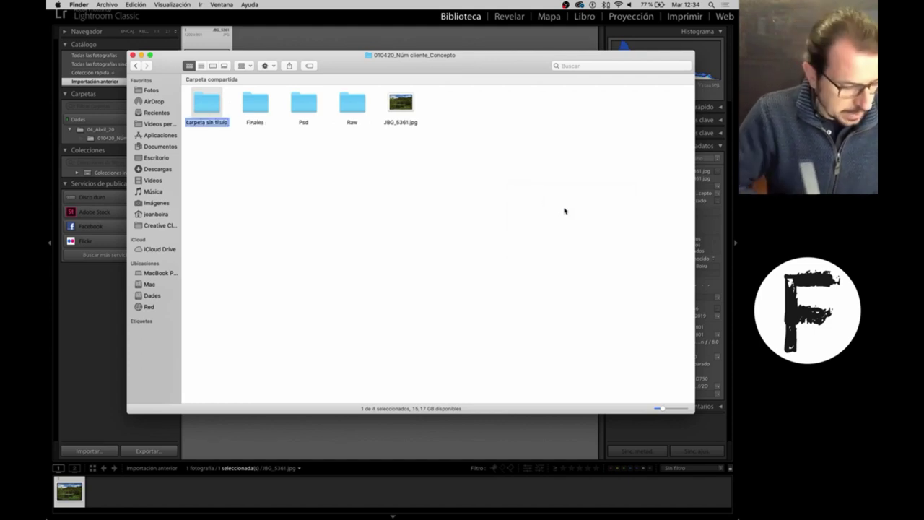
{"action": "type", "text": "0"}
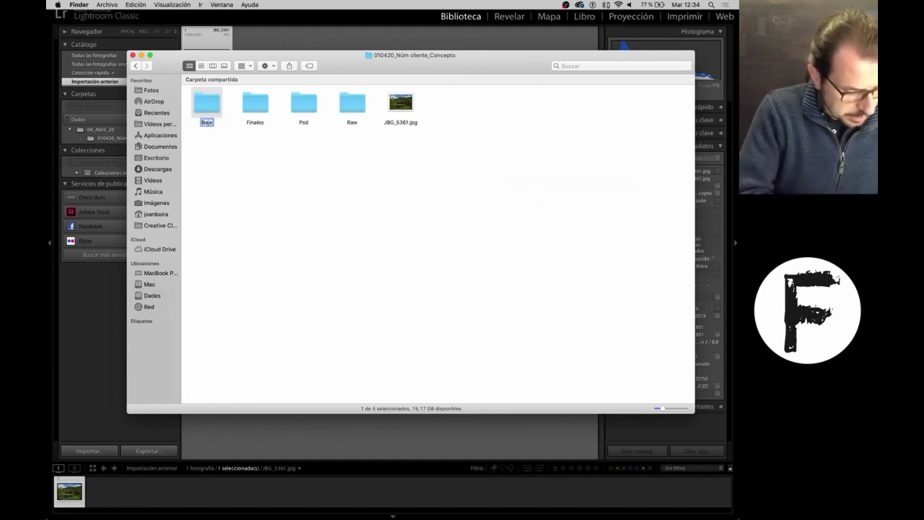
{"action": "type", "text": " REsolu"}
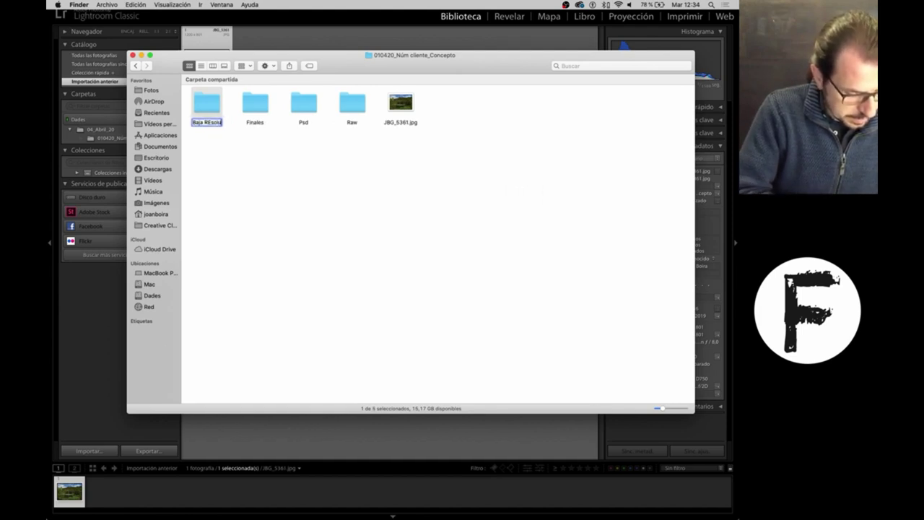
{"action": "type", "text": "ci"}
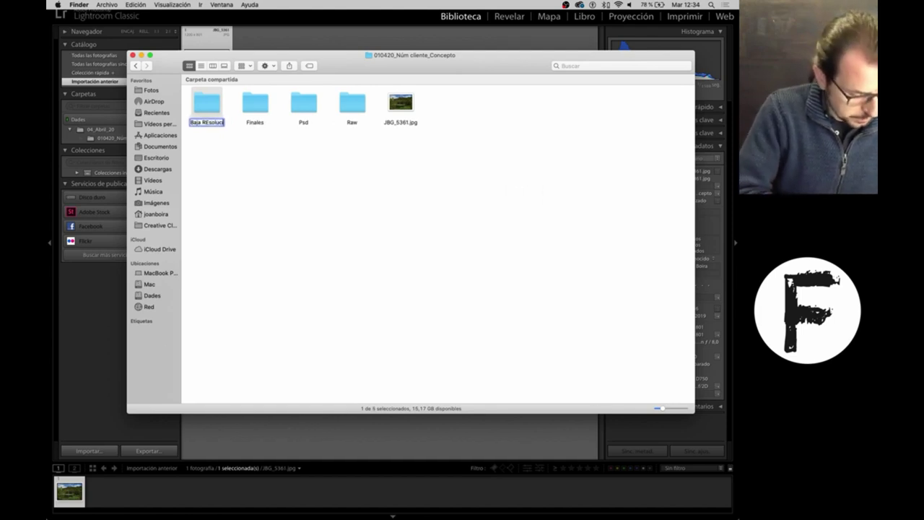
{"action": "type", "text": "ón"}
{"action": "key", "text": "Return"}
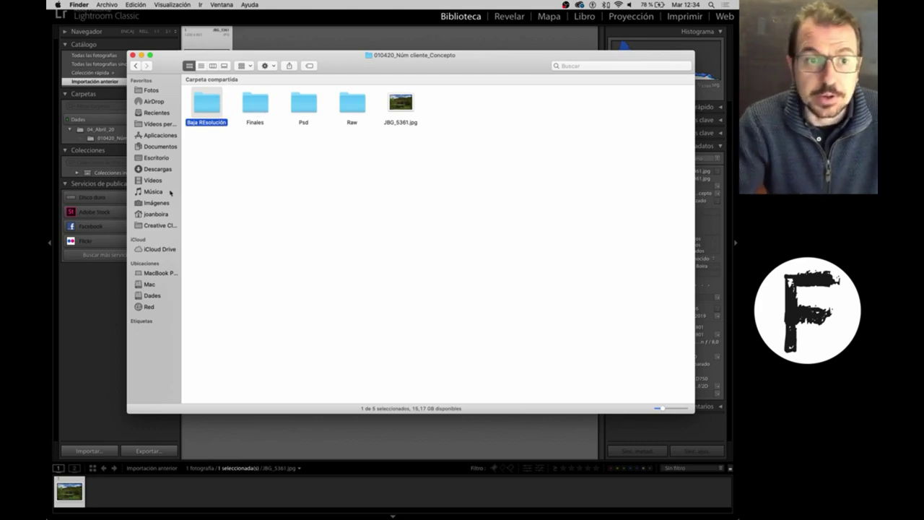
{"action": "key", "text": "Return"}
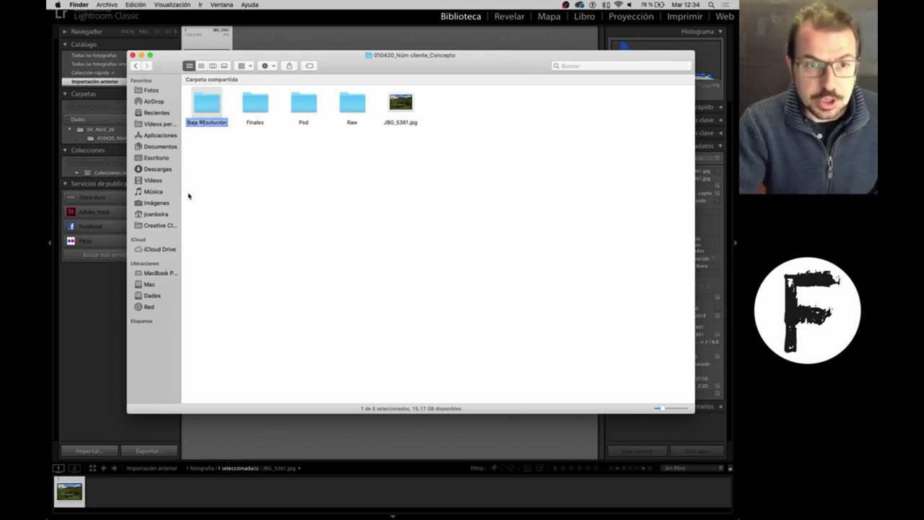
{"action": "key", "text": "Left"}
{"action": "type", "text": "_1"}
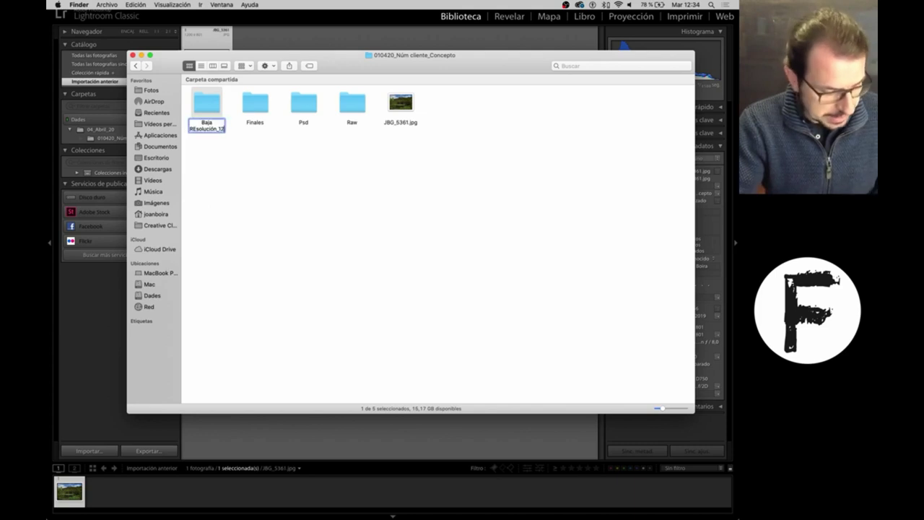
{"action": "type", "text": "200px"}
{"action": "key", "text": "Return"}
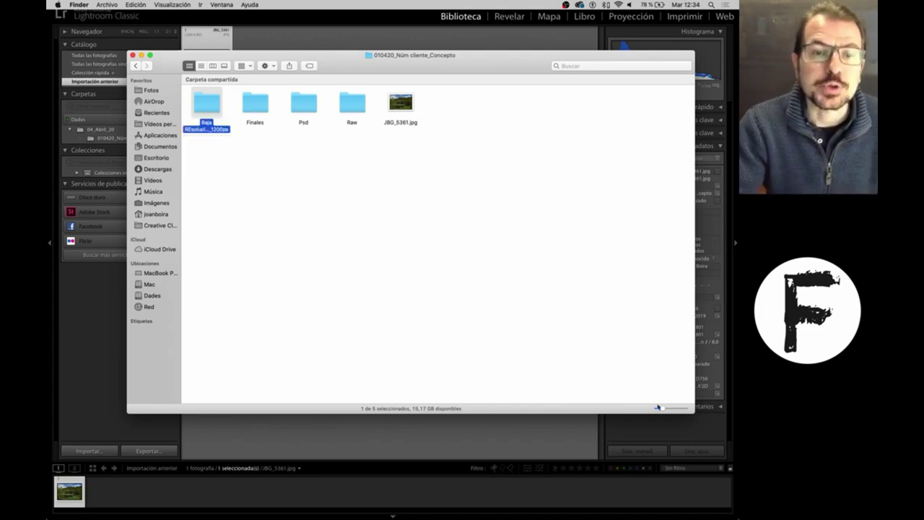
{"action": "left_click_drag", "start_coordinate": [658, 409], "coordinate": [674, 412]}
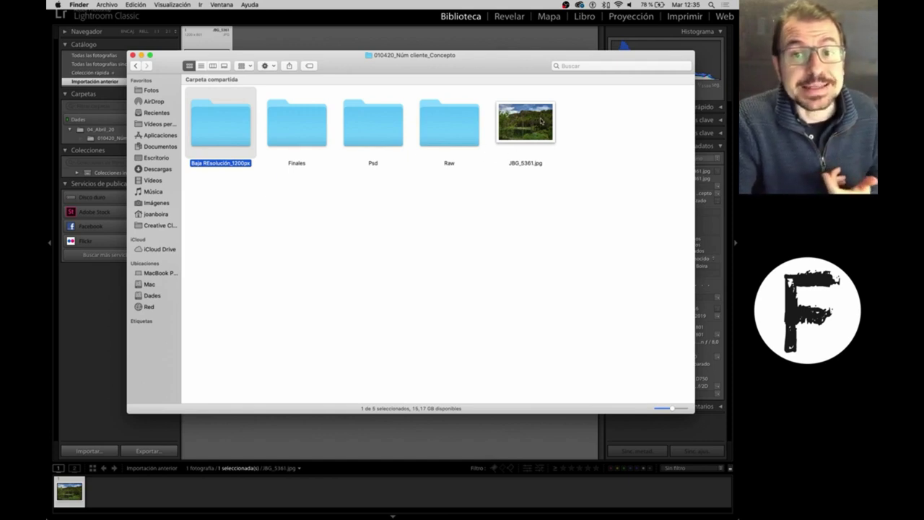
{"action": "left_click", "coordinate": [530, 140]}
{"action": "left_click", "coordinate": [236, 132]}
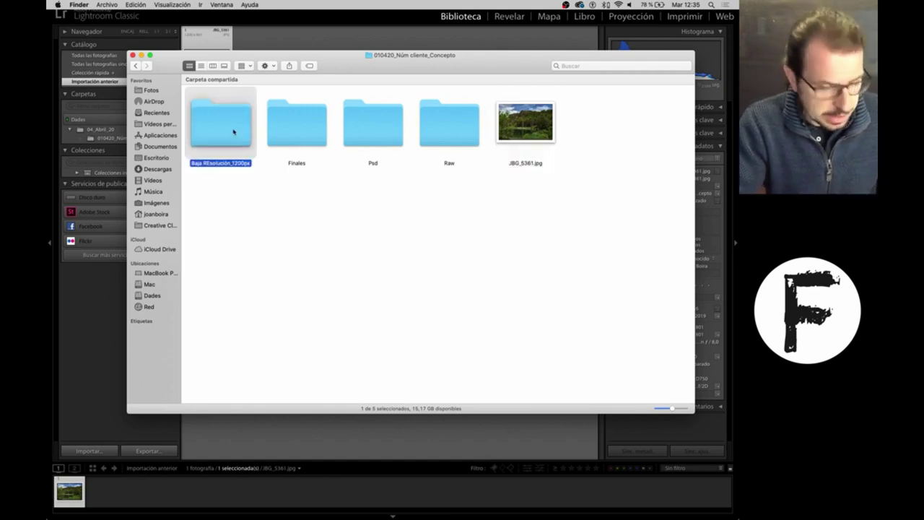
- In Baja REsolución_1200px, rename JBG_5361.jpg to JBG_5361_1200px.jpg
{"action": "double_click", "coordinate": [222, 131]}
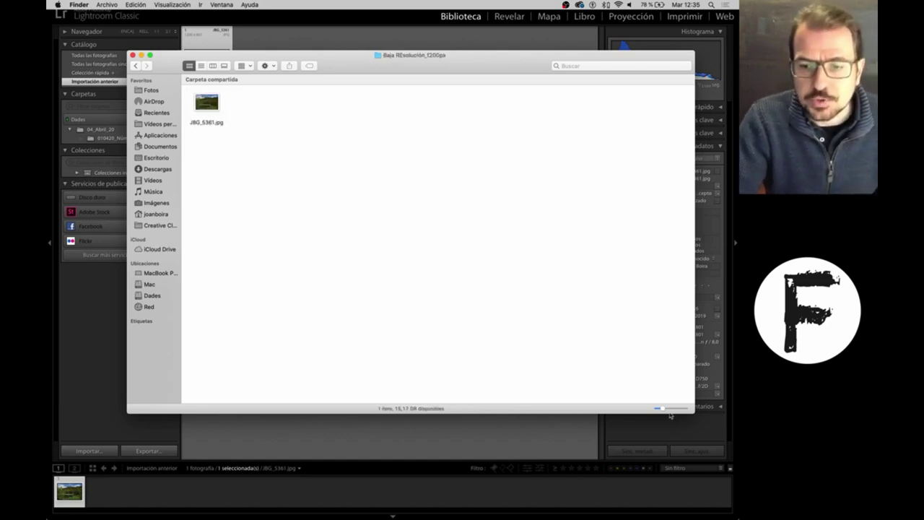
{"action": "left_click_drag", "start_coordinate": [668, 408], "coordinate": [673, 408]}
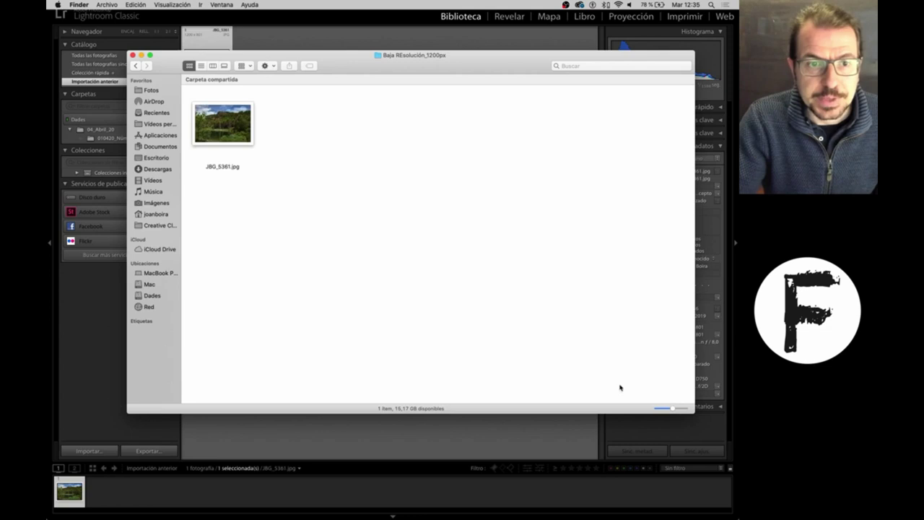
{"action": "left_click", "coordinate": [246, 142]}
{"action": "key", "text": "Return"}
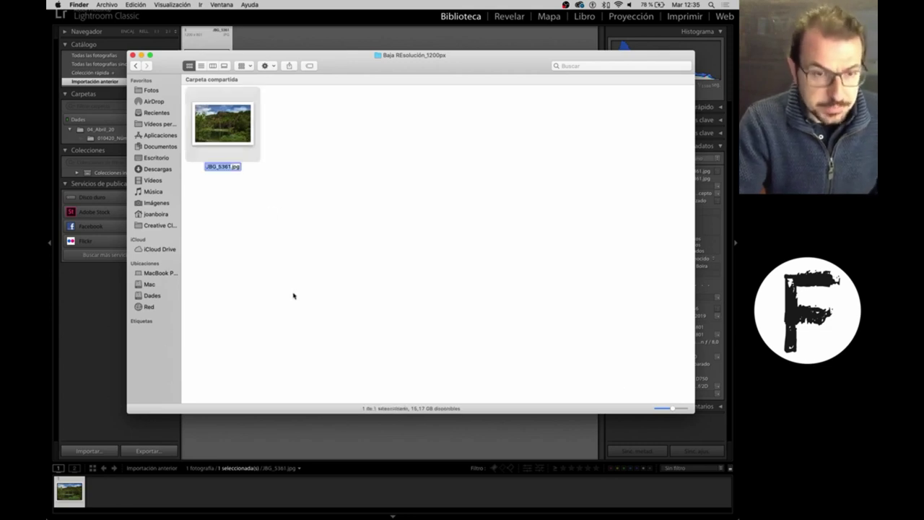
{"action": "key", "text": "Right"}
{"action": "type", "text": "_"}
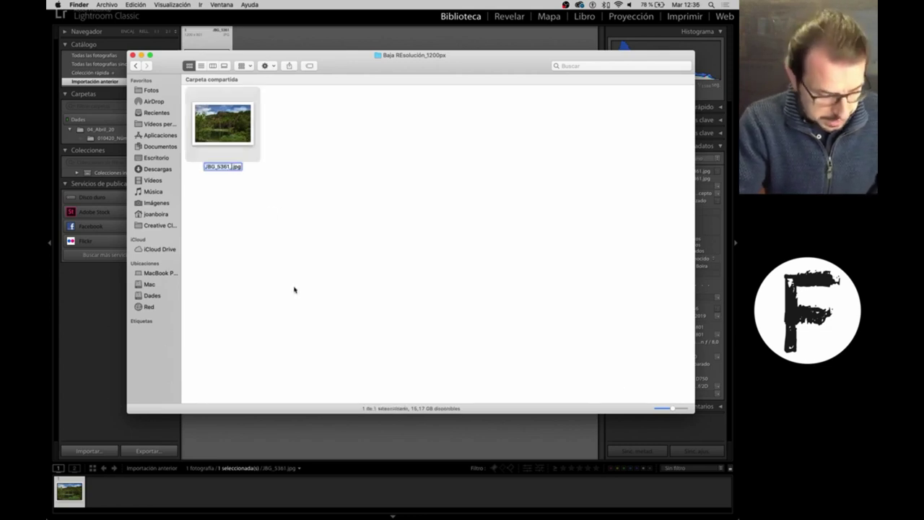
{"action": "type", "text": "1200"}
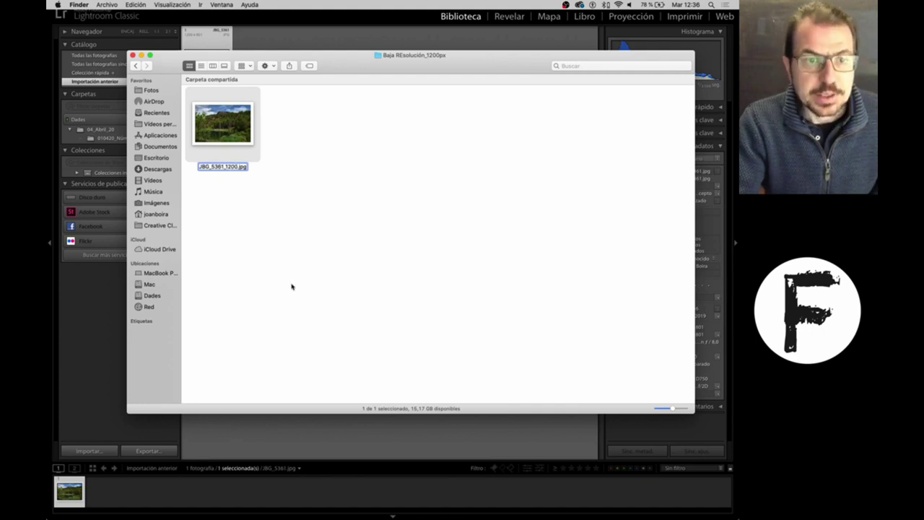
{"action": "type", "text": "px"}
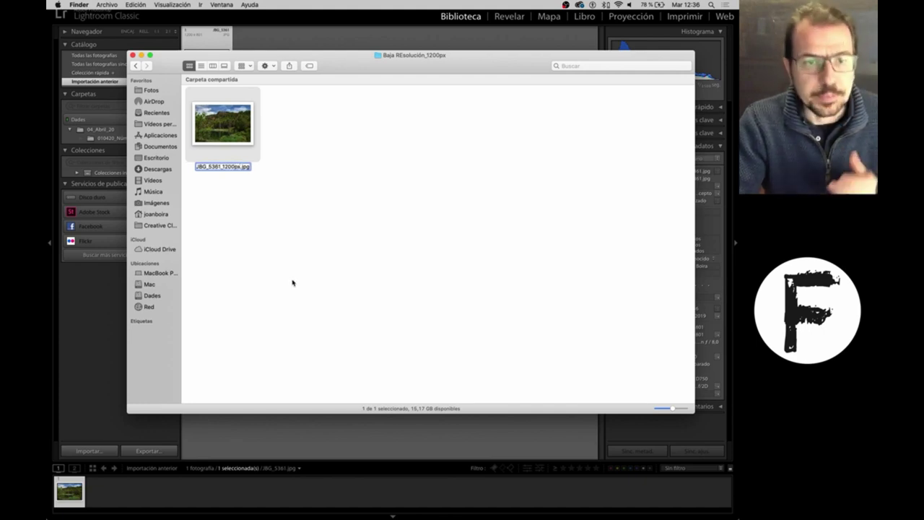
{"action": "left_click", "coordinate": [302, 261]}
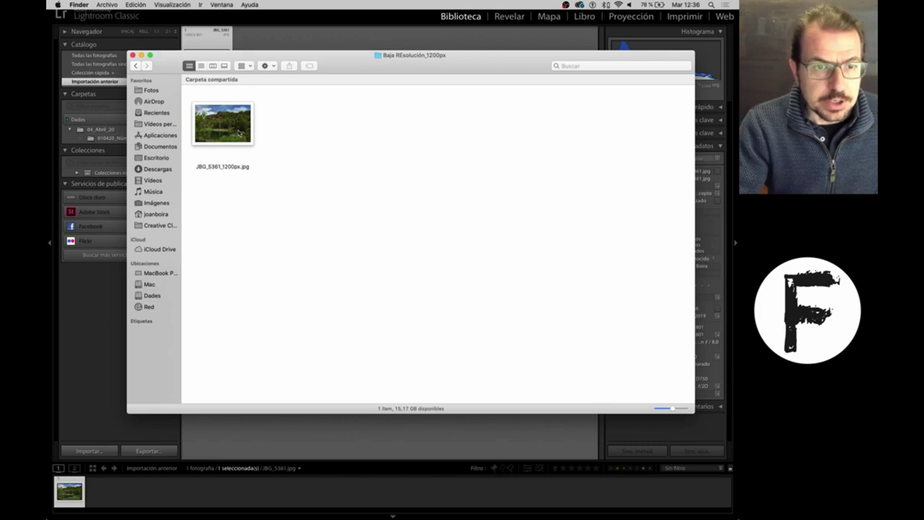
- Insert _w to make the file name JBG_5361_w_1200px.jpg
{"action": "left_click", "coordinate": [240, 132]}
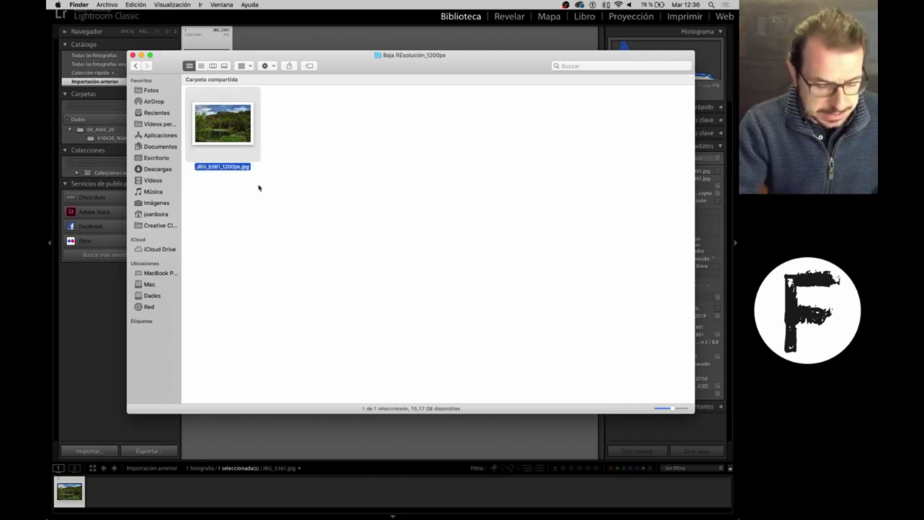
{"action": "key", "text": "Return"}
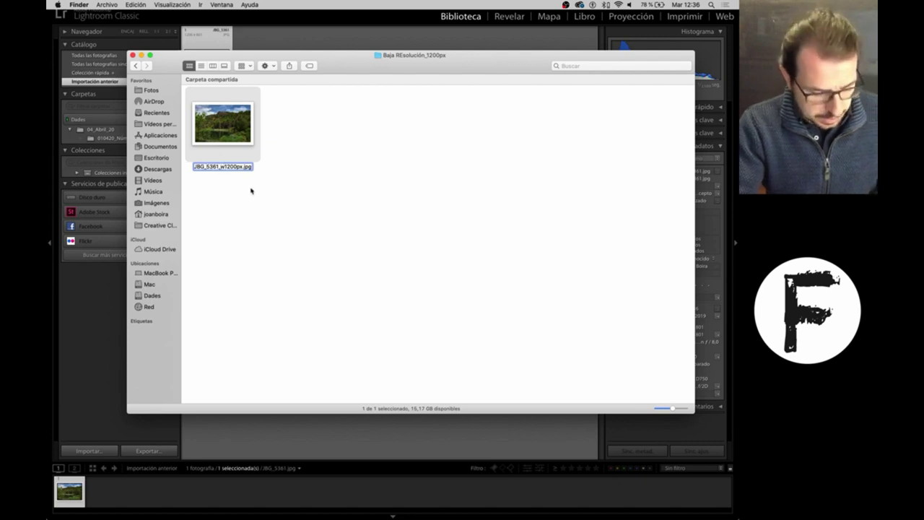
{"action": "type", "text": "_w"}
{"action": "left_click", "coordinate": [274, 252]}
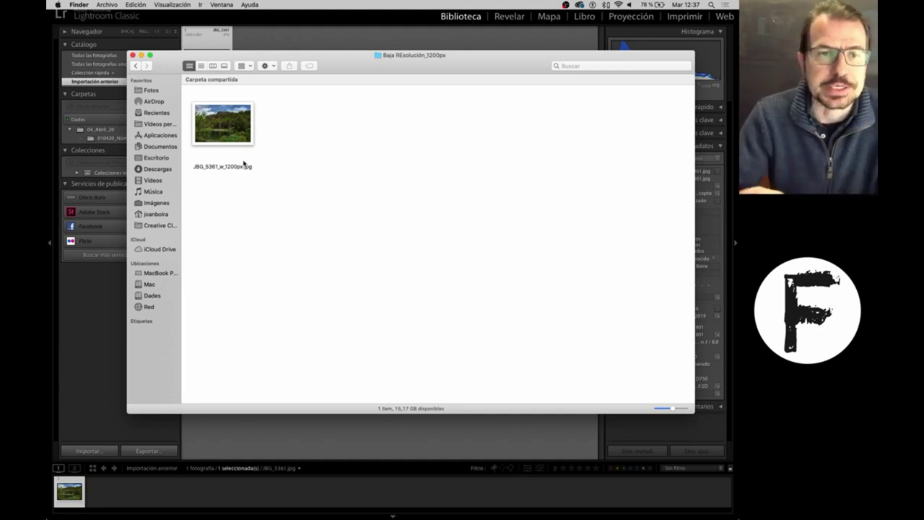
- Go back to the client job folder, show it in column view, then return to Lightroom Classic
{"action": "left_click", "coordinate": [135, 66]}
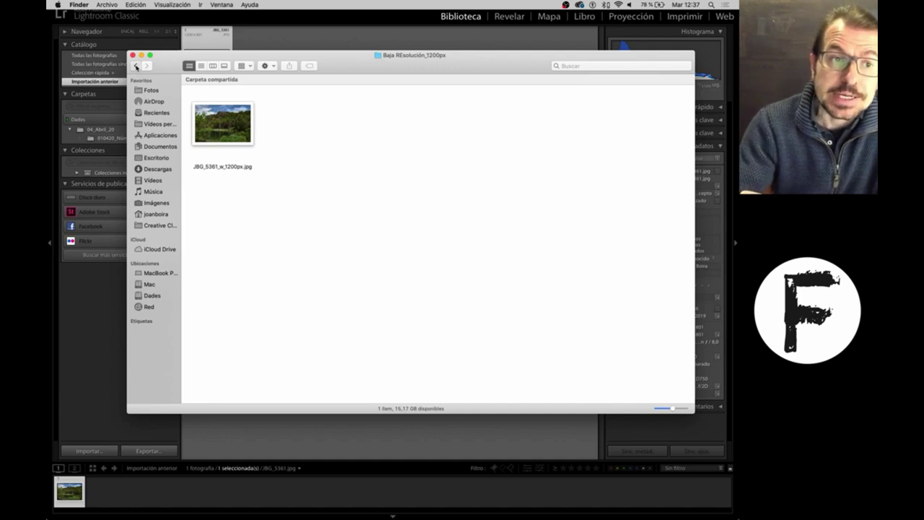
{"action": "left_click", "coordinate": [213, 66]}
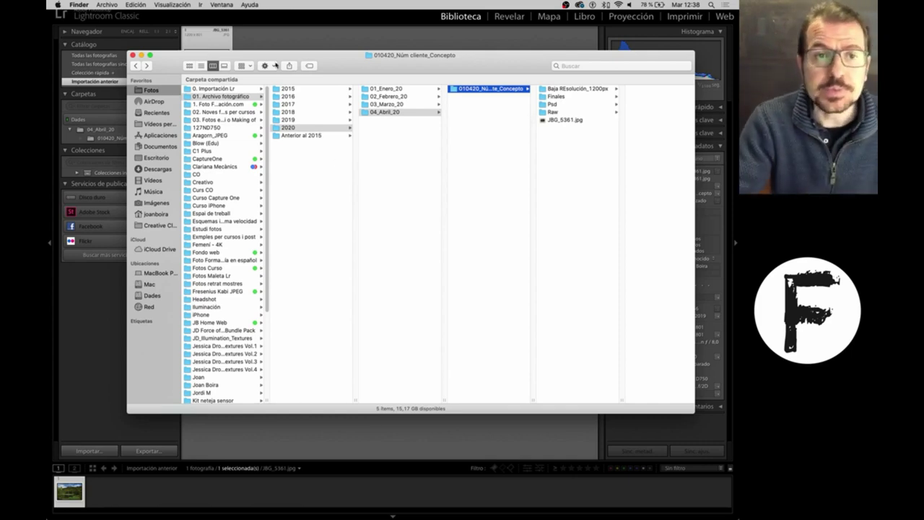
{"action": "left_click", "coordinate": [326, 22]}
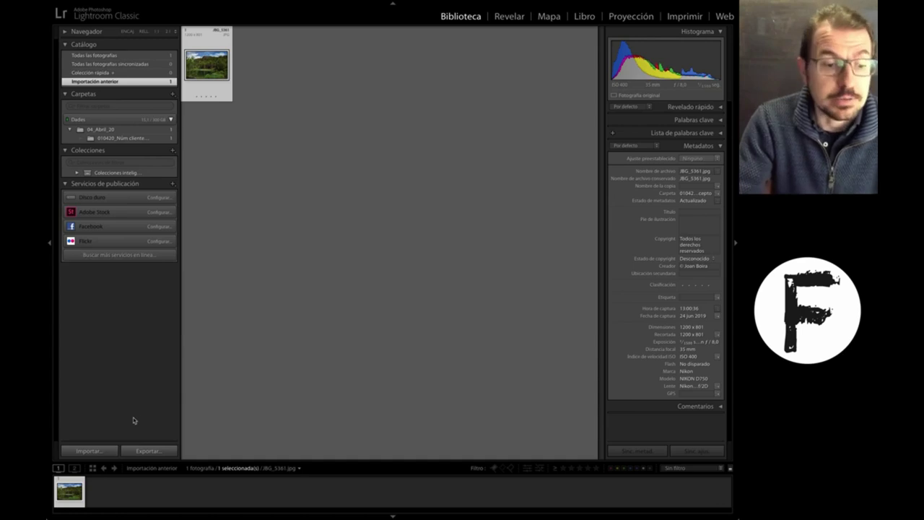
- Add the five photos from Fotos > 0. Importación Lr to the Lightroom catalogue
{"action": "left_click", "coordinate": [95, 451]}
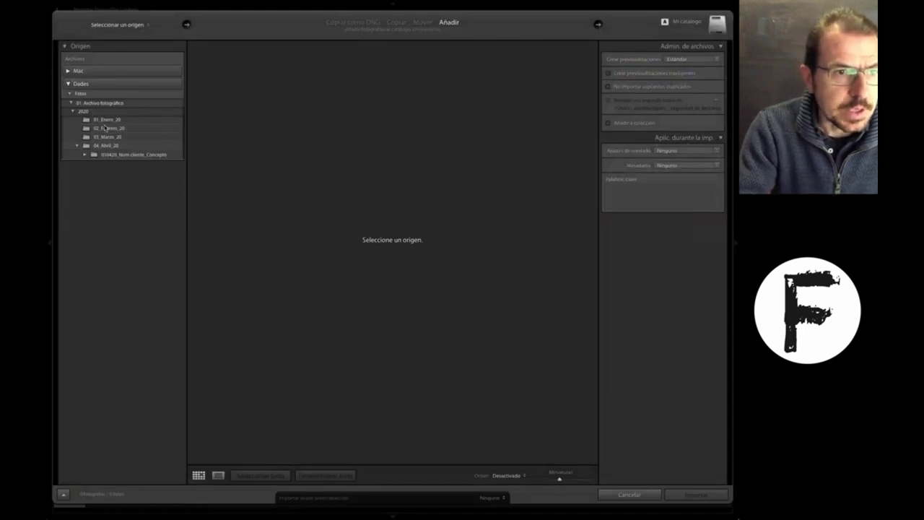
{"action": "left_click", "coordinate": [81, 93]}
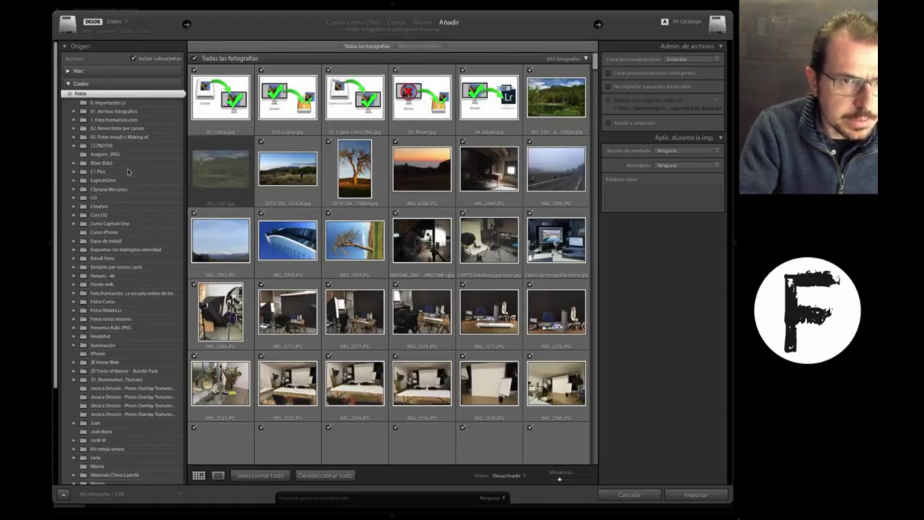
{"action": "left_click", "coordinate": [119, 104]}
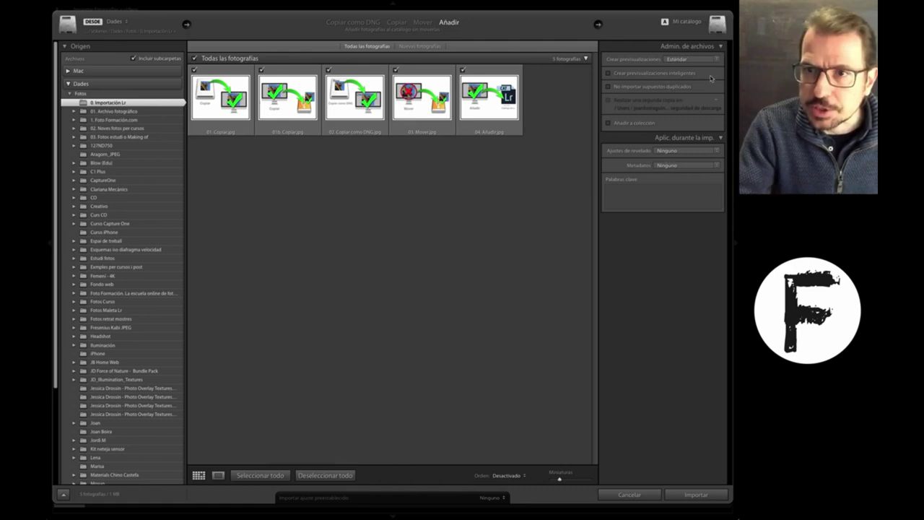
{"action": "left_click", "coordinate": [715, 496]}
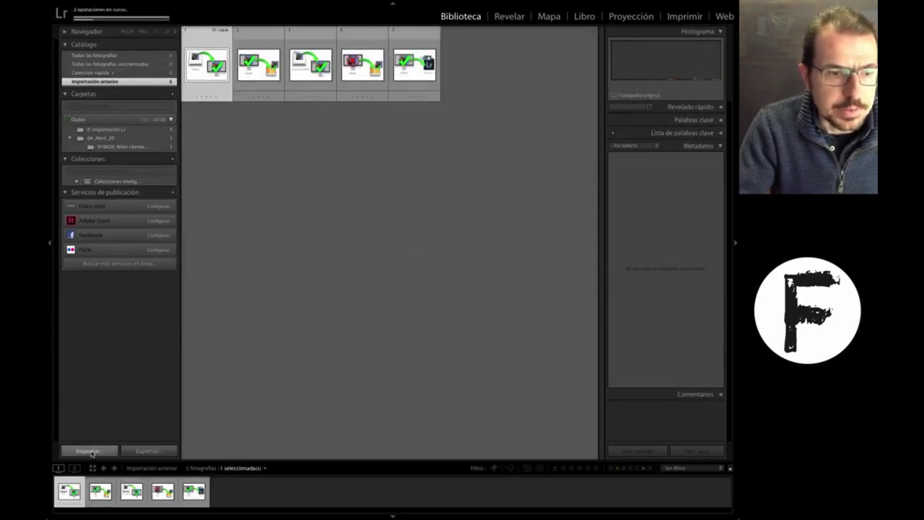
{"action": "key", "text": "ctrl+shift+i"}
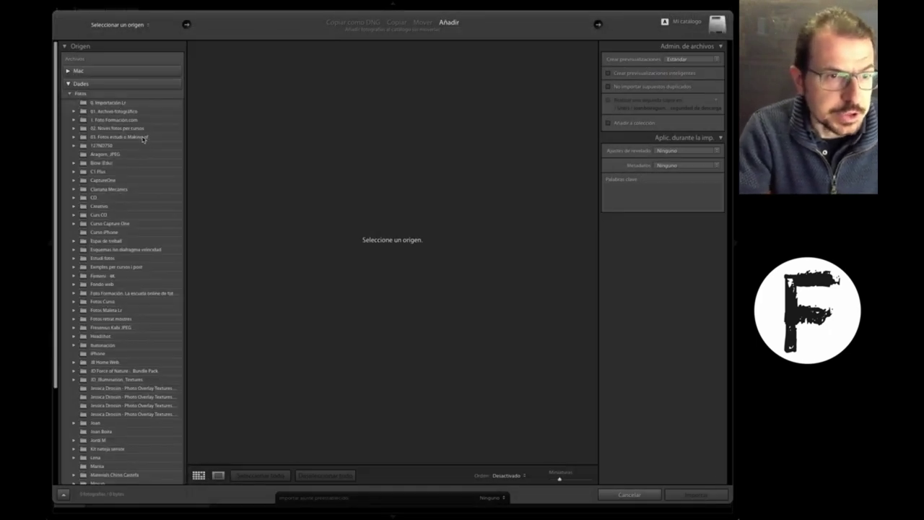
{"action": "left_click", "coordinate": [143, 129]}
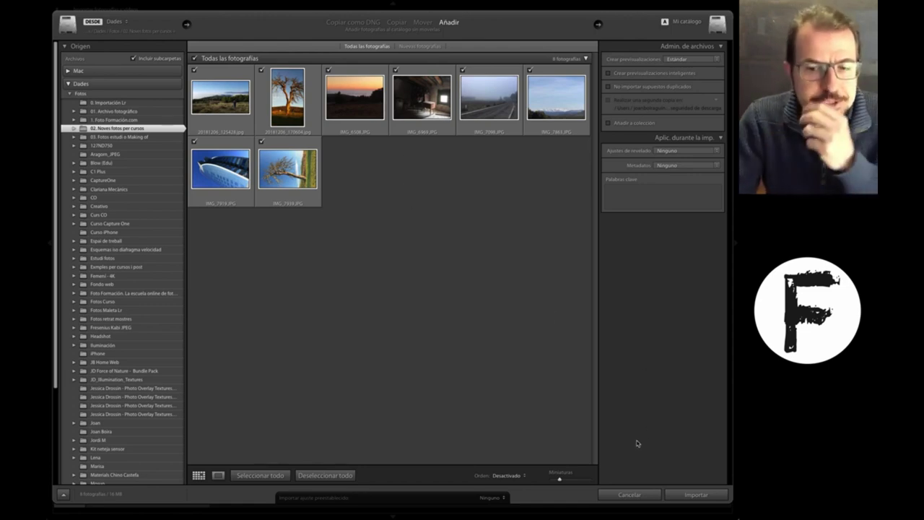
{"action": "left_click", "coordinate": [629, 494]}
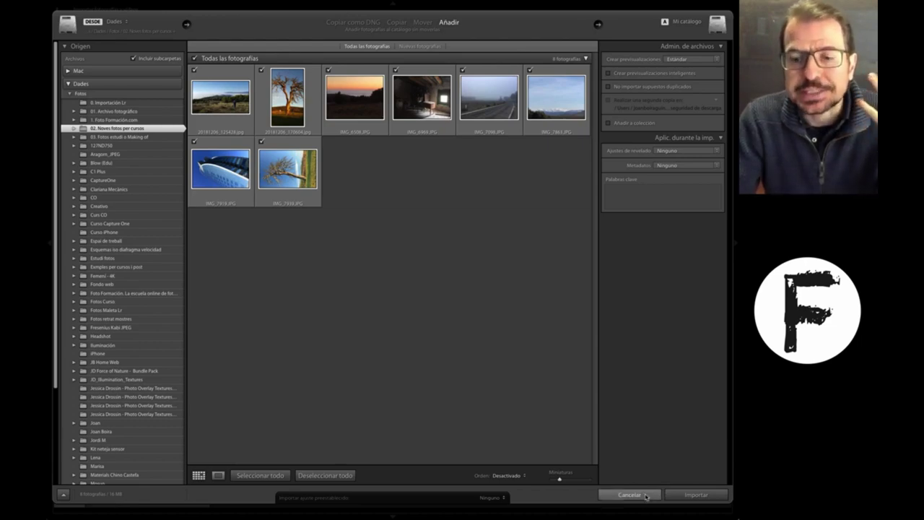
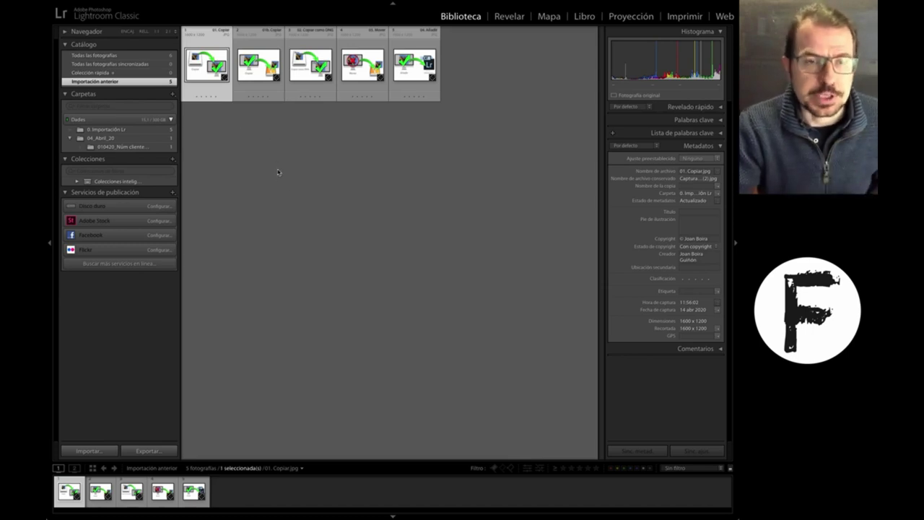
- Cancel the import and show the 01. Copiar image enlarged in Loupe view
{"action": "left_click", "coordinate": [79, 453]}
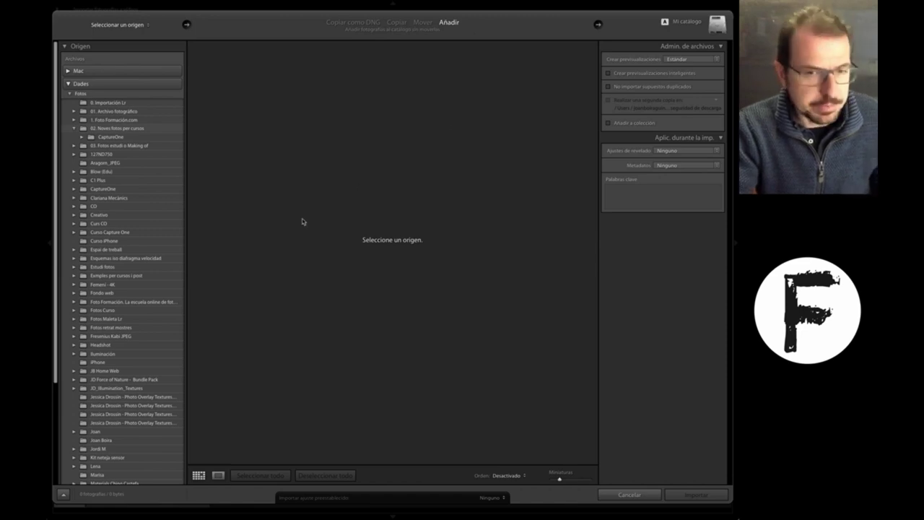
{"action": "left_click", "coordinate": [635, 497]}
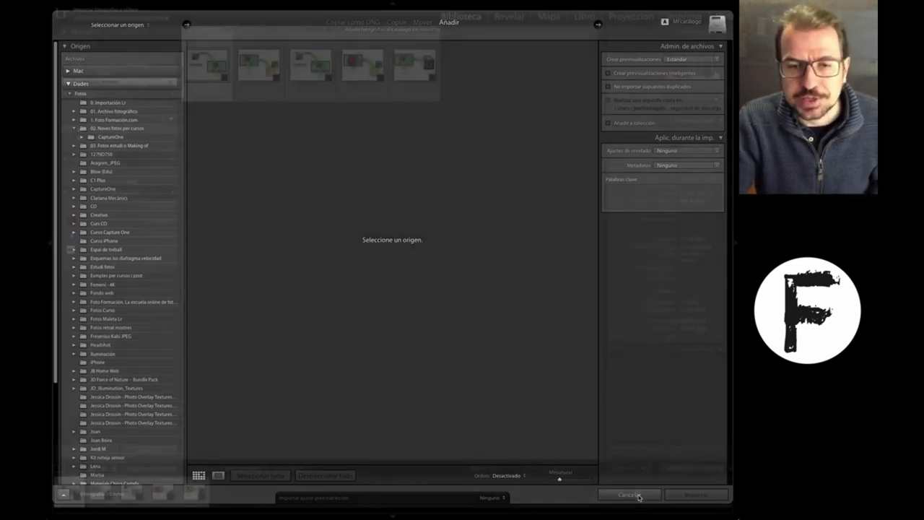
{"action": "key", "text": "e"}
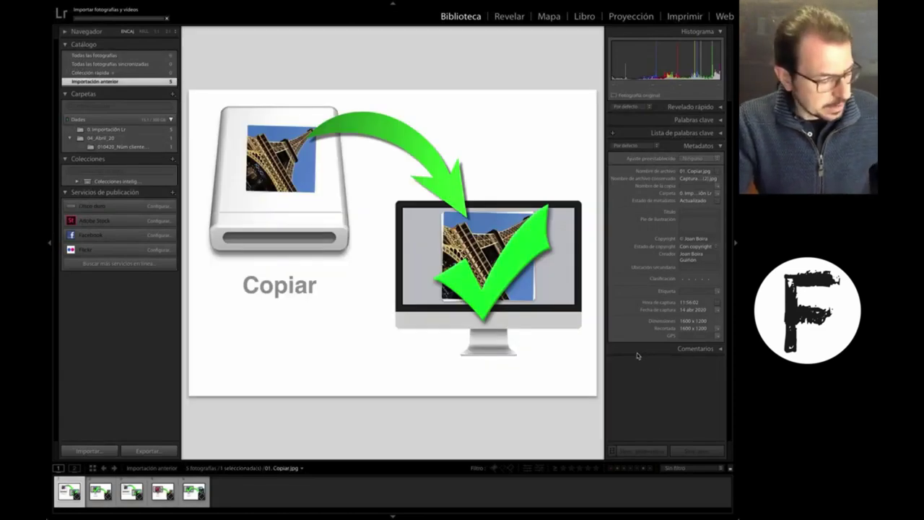
- Hide all panels and advance to the Copiar image showing a computer-to-USB copy
{"action": "key", "text": "shift+Tab"}
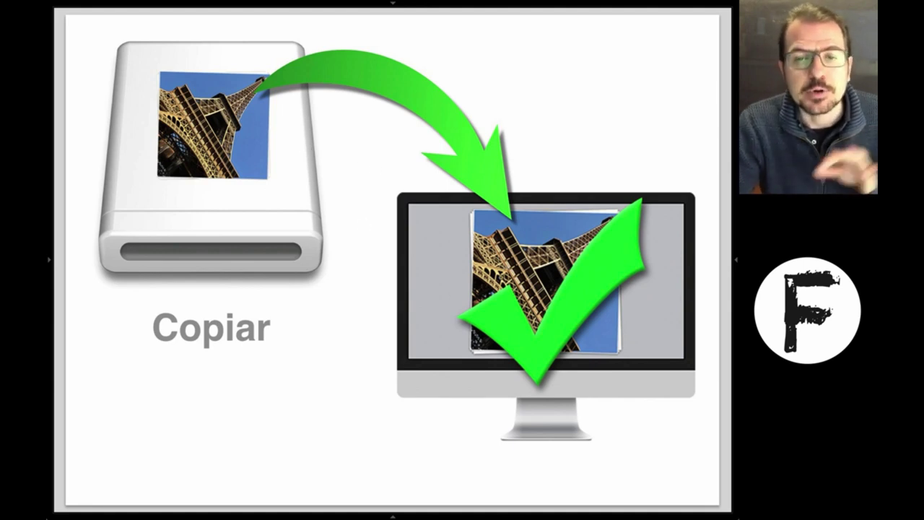
{"action": "key", "text": "Right"}
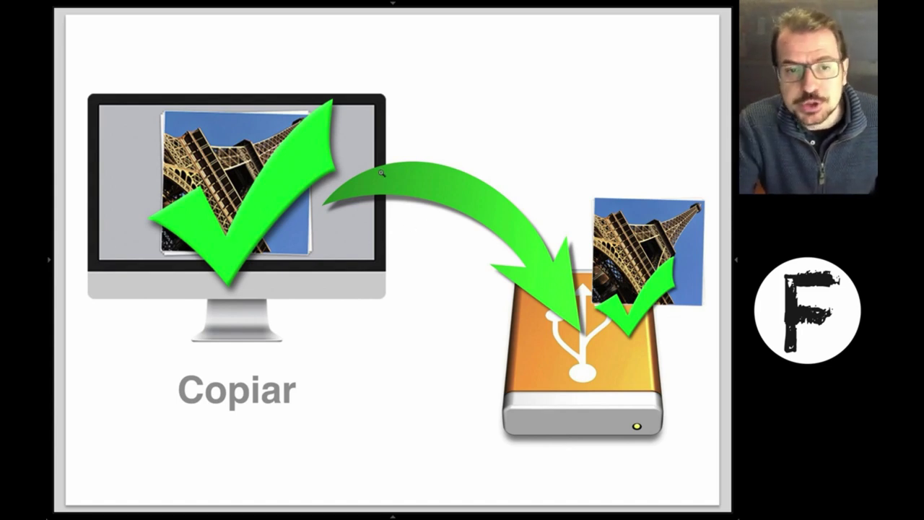
- Advance to the Copiar como DNG image of a Raw file becoming a DNG
{"action": "key", "text": "Right"}
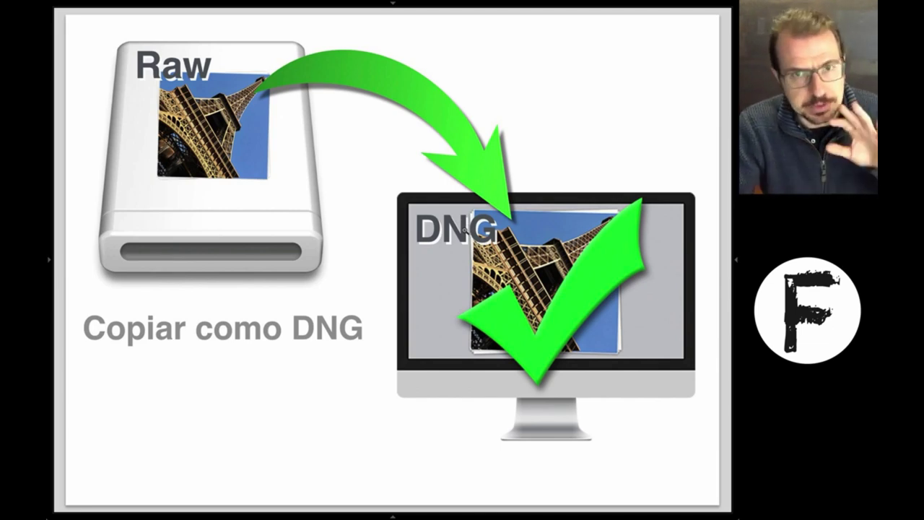
- Advance to the Mover image showing a photo moved to a USB drive
{"action": "left_click", "coordinate": [464, 231]}
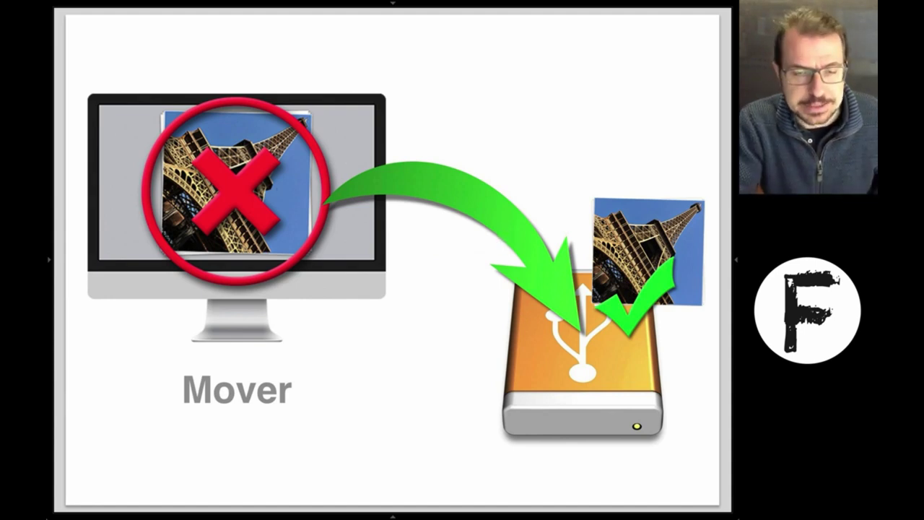
- Show the Añadir image, where a photo is added to the catalog
{"action": "key", "text": "Right"}
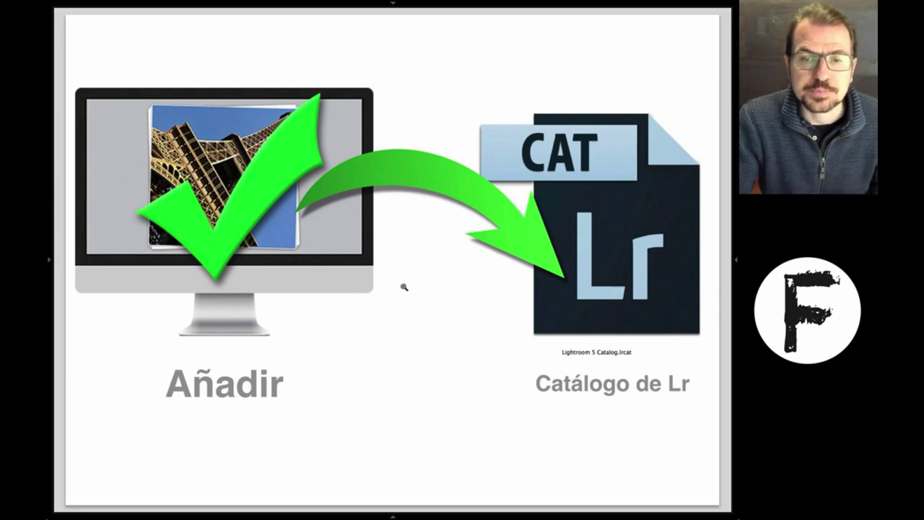
- Return to Grid view with panels shown and pick 02. Noves fotos per cursos as import source
{"action": "key", "text": "g"}
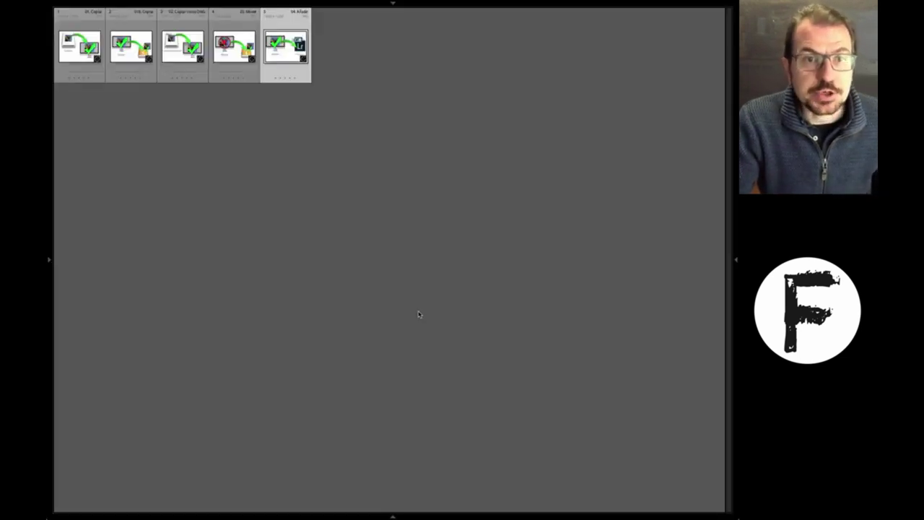
{"action": "key", "text": "shift+Tab"}
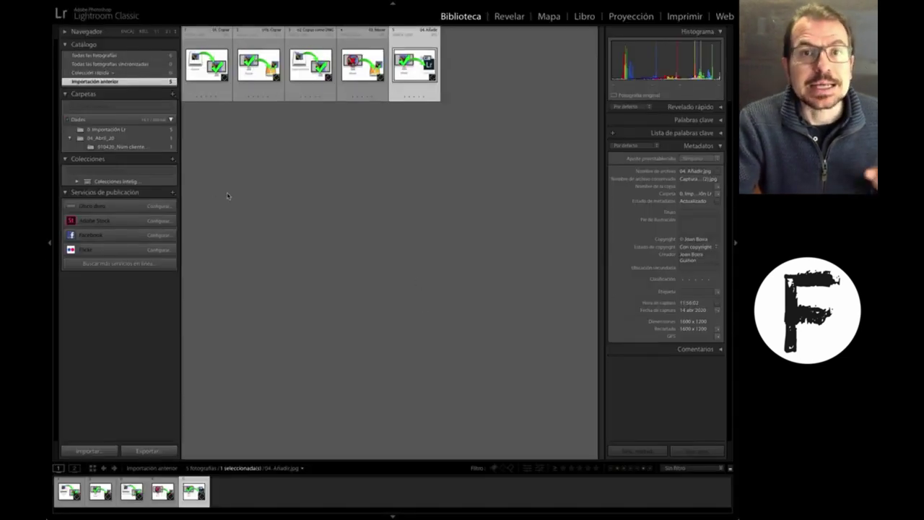
{"action": "left_click", "coordinate": [91, 452]}
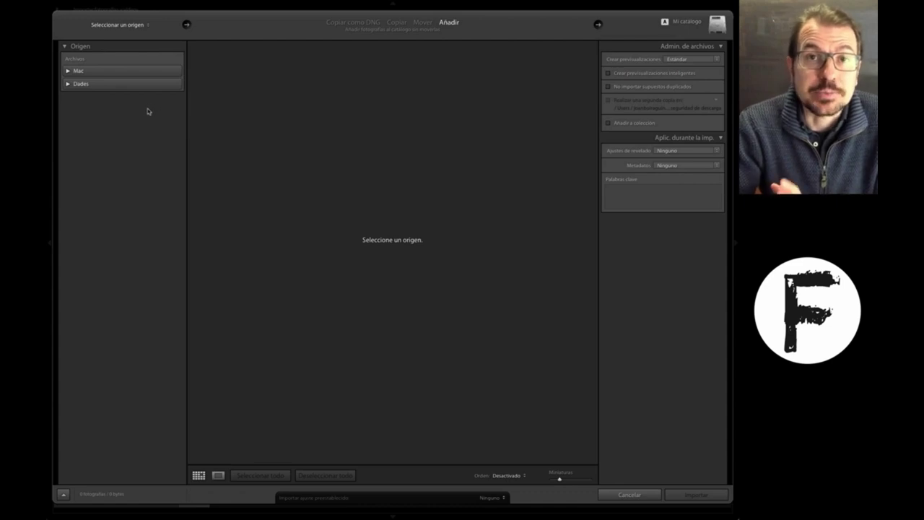
{"action": "left_click", "coordinate": [69, 84]}
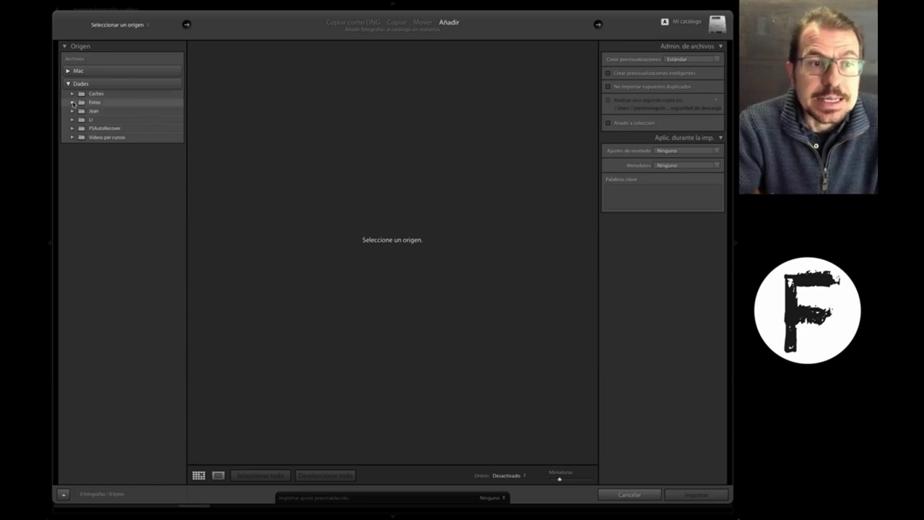
{"action": "left_click", "coordinate": [71, 102]}
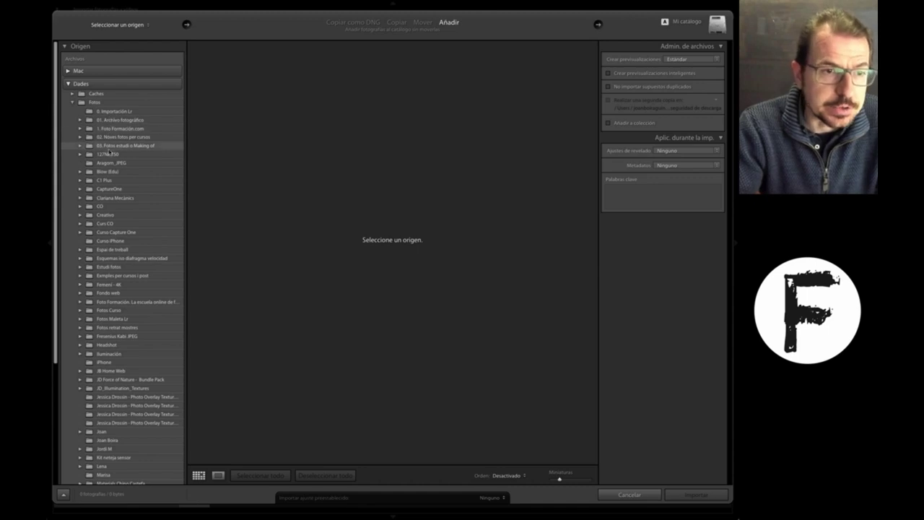
{"action": "left_click", "coordinate": [116, 137]}
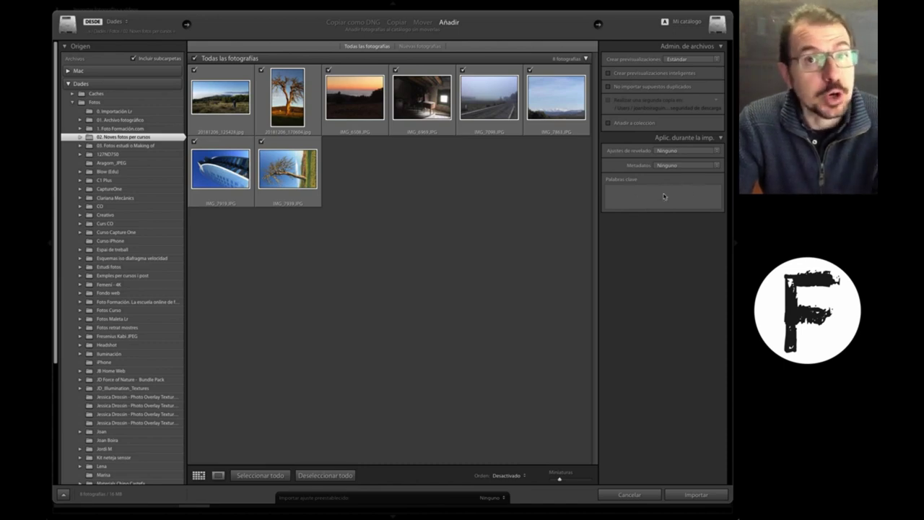
- Set the import keywords to 2020, Paisaje and the photographer's name
{"action": "left_click", "coordinate": [658, 183]}
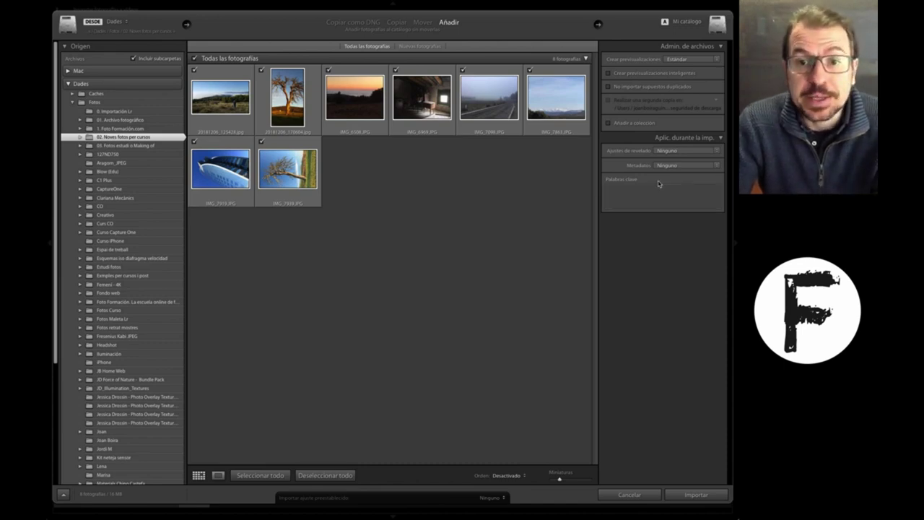
{"action": "left_click", "coordinate": [612, 188]}
{"action": "type", "text": "Retra"}
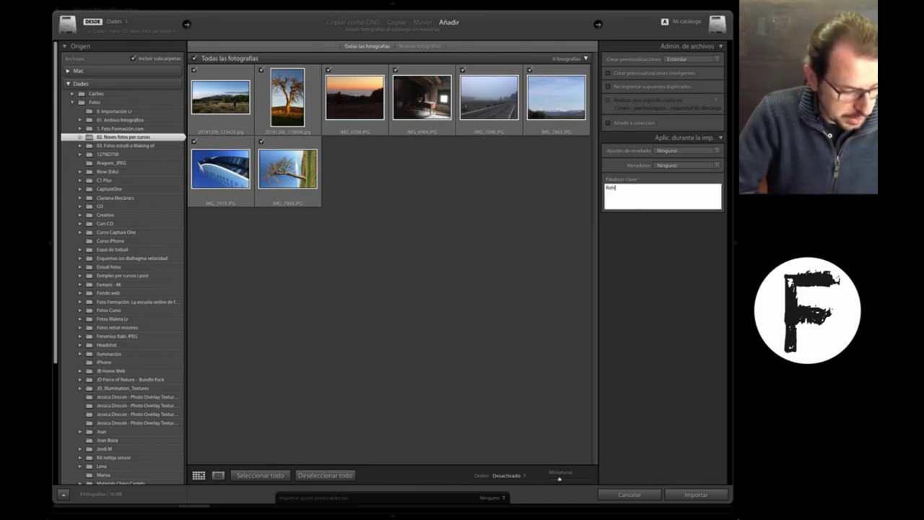
{"action": "type", "text": "to"}
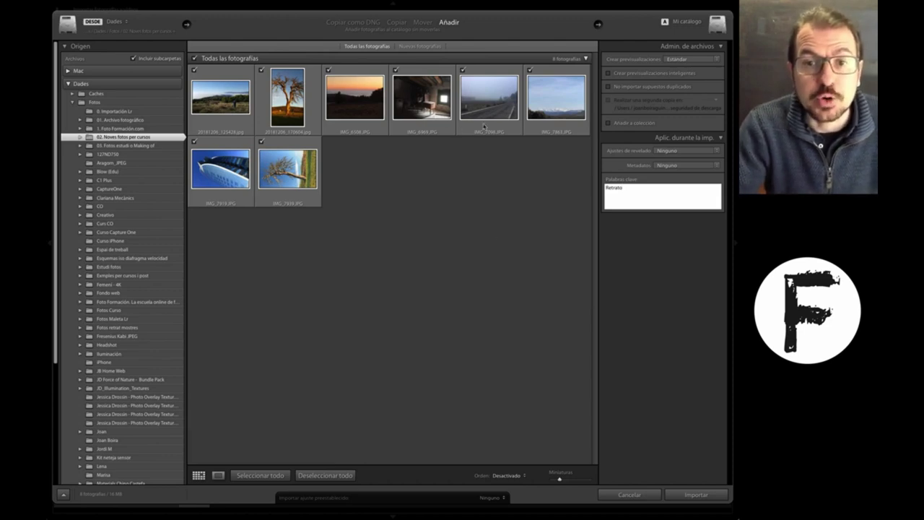
{"action": "double_click", "coordinate": [615, 188]}
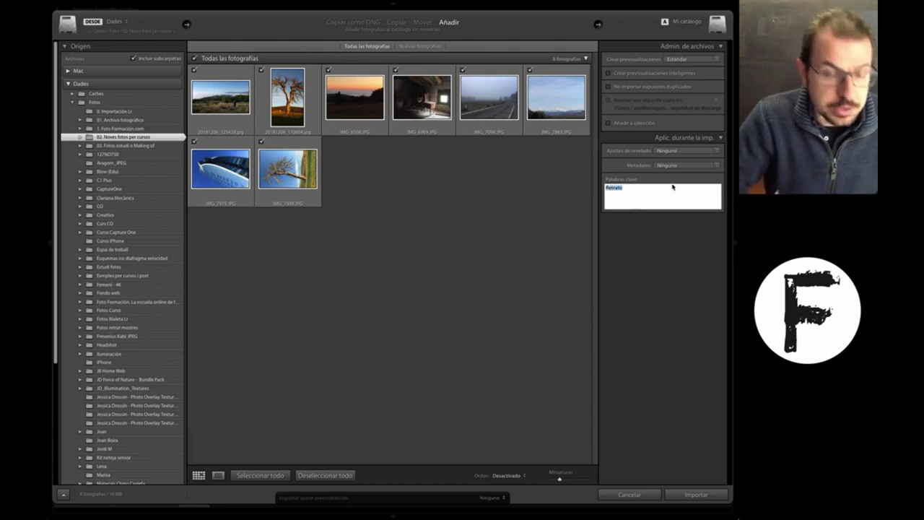
{"action": "type", "text": "P"}
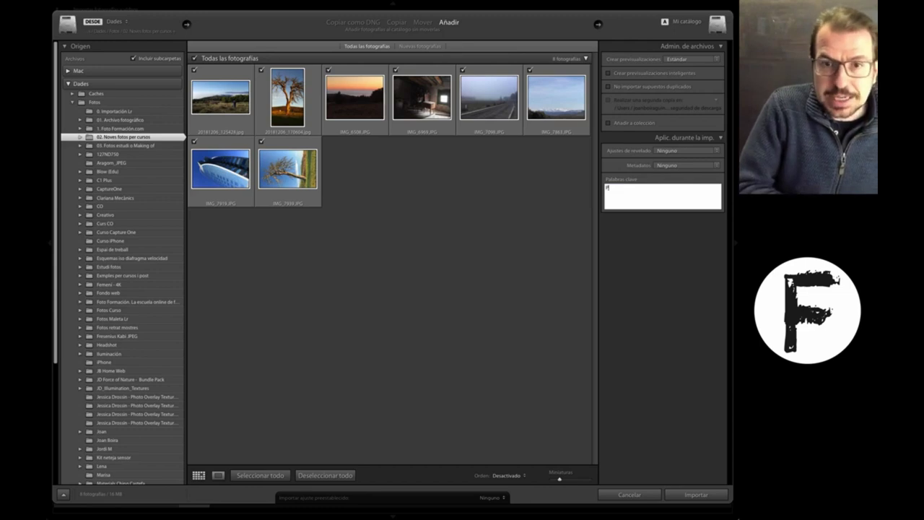
{"action": "type", "text": "a"}
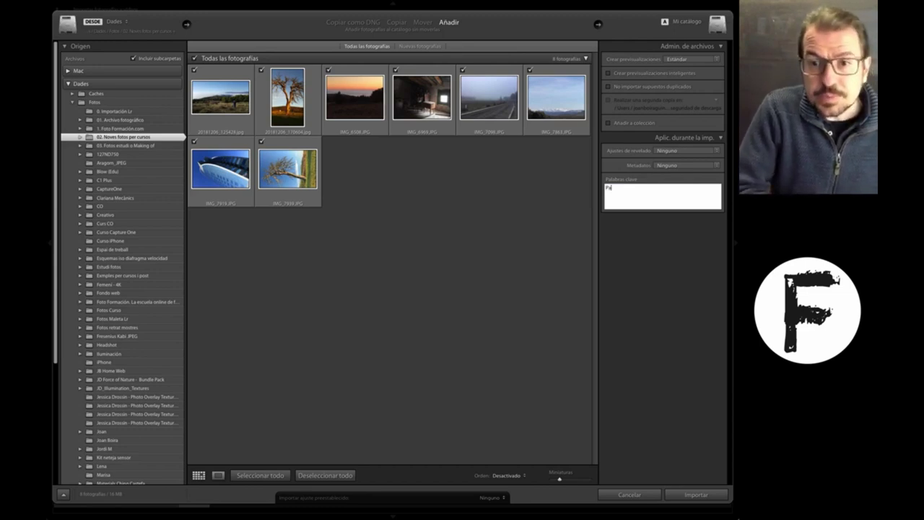
{"action": "key", "text": "BackSpace"}
{"action": "key", "text": "BackSpace"}
{"action": "type", "text": "2020,"}
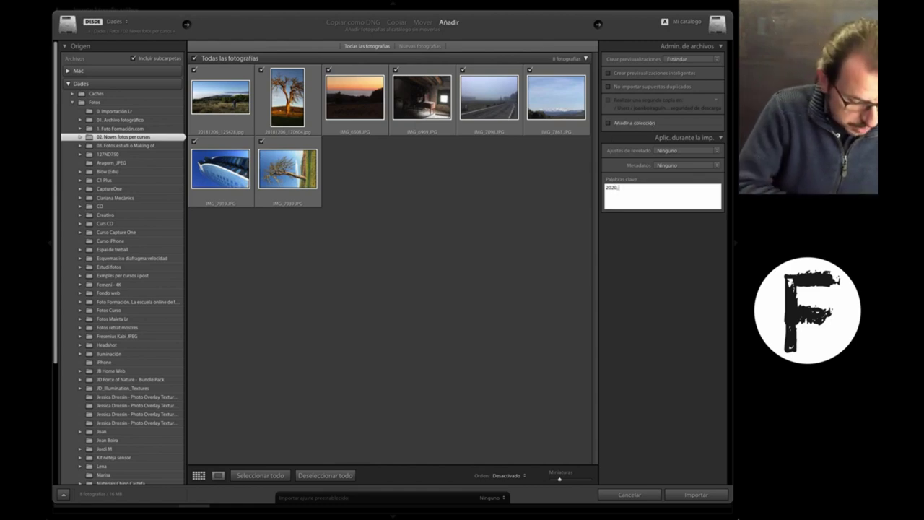
{"action": "type", "text": "Paisaje"}
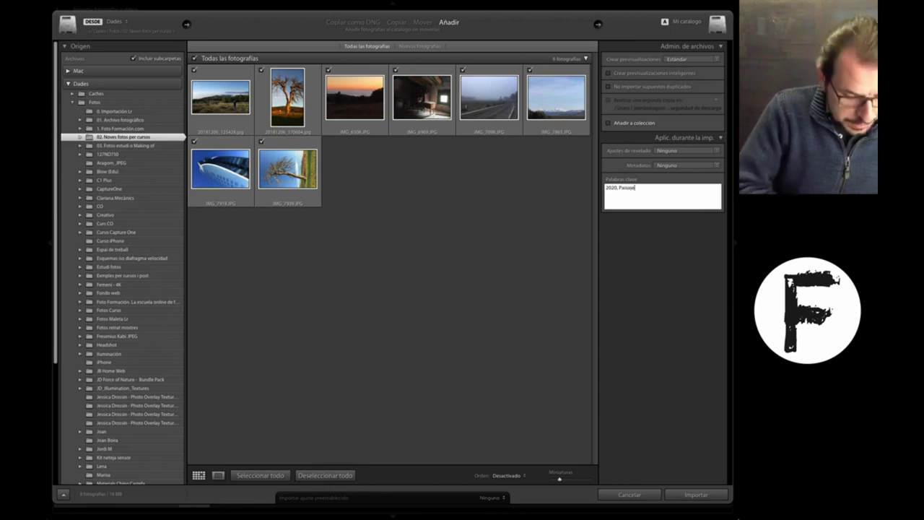
{"action": "type", "text": ", L"}
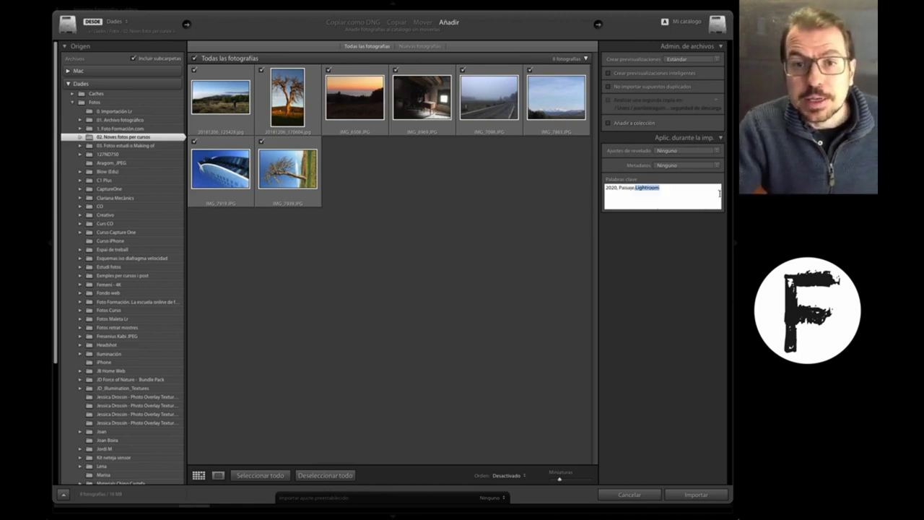
{"action": "key", "text": "BackSpace"}
{"action": "type", "text": "J"}
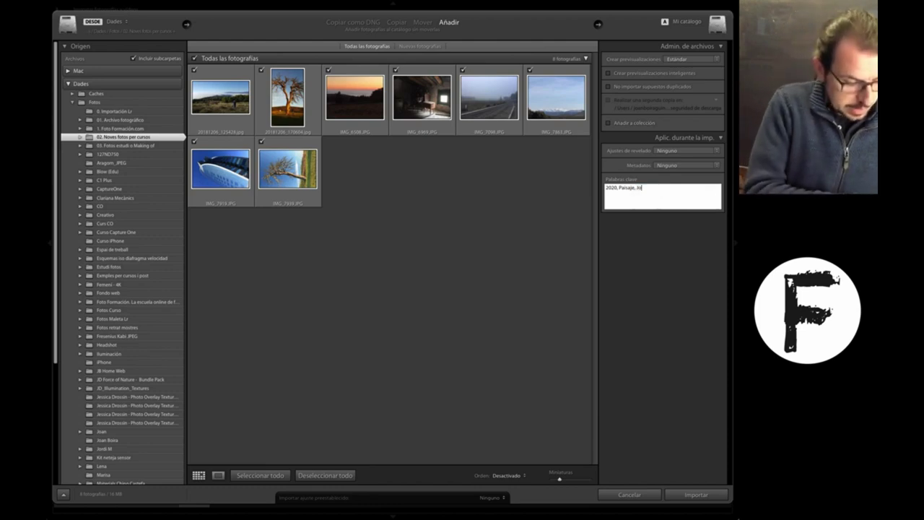
{"action": "type", "text": "oan Boira"}
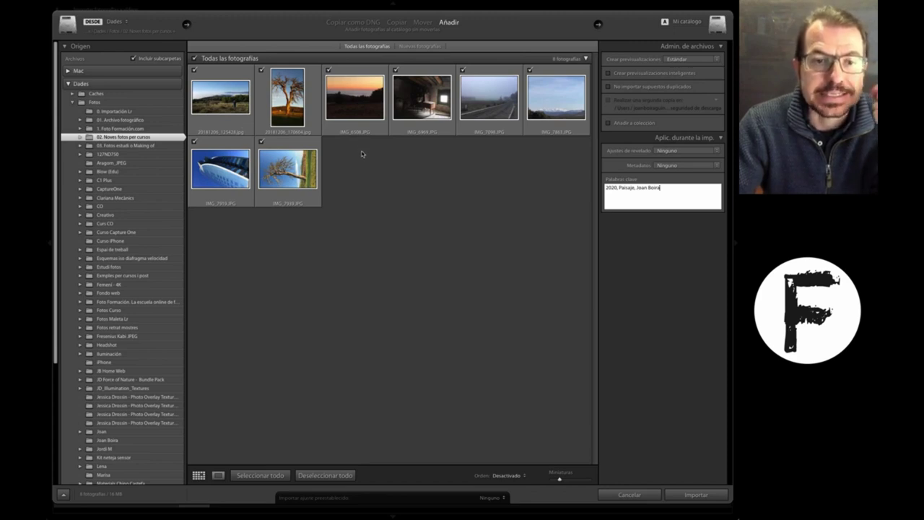
- Finish the keyword entry and import the eight checked photos into the catalog
{"action": "left_click", "coordinate": [665, 195]}
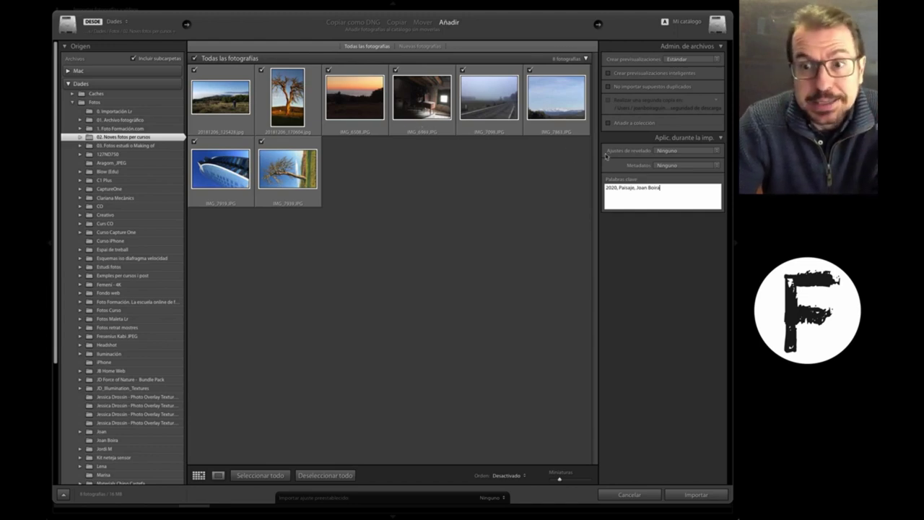
{"action": "left_click", "coordinate": [655, 194]}
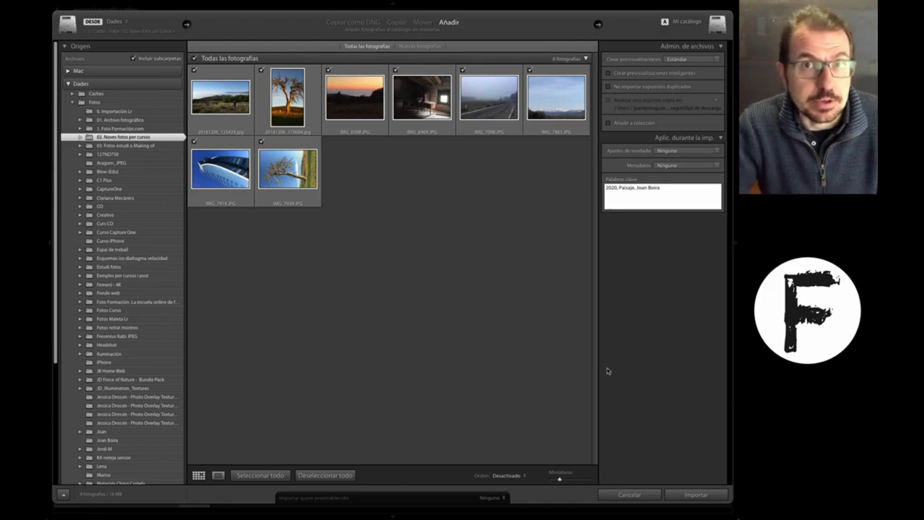
{"action": "left_click", "coordinate": [698, 495]}
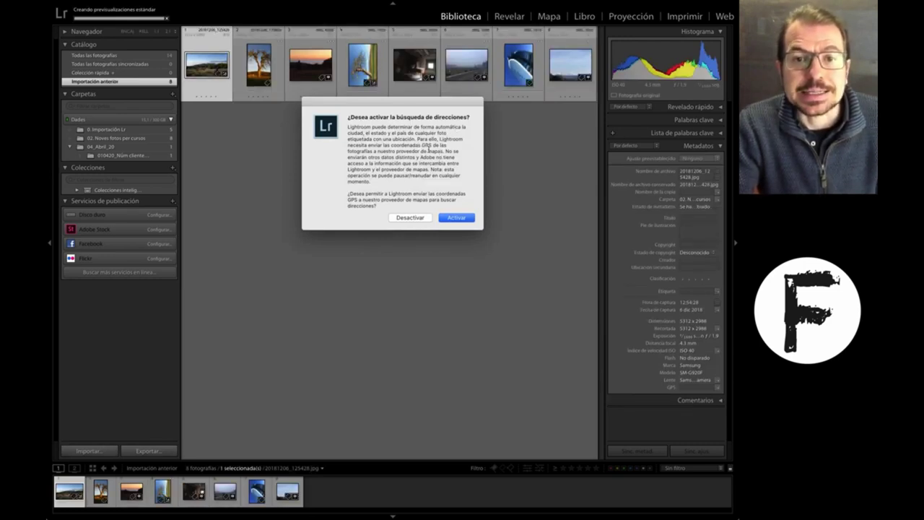
- Enable address lookup from the photos' GPS data in the prompt
{"action": "left_click", "coordinate": [453, 218]}
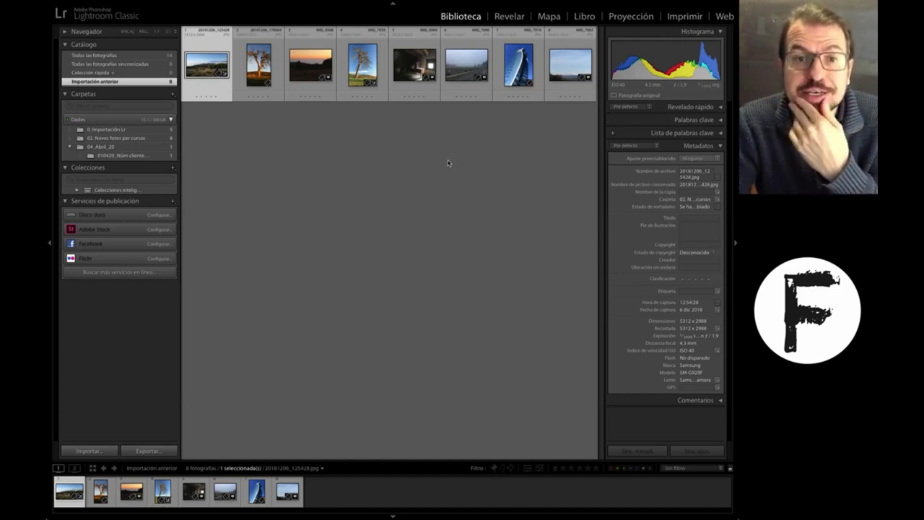
- Tag the blue building photo IMG_7919.JPG with the keyword Barcelona
{"action": "left_click", "coordinate": [518, 68]}
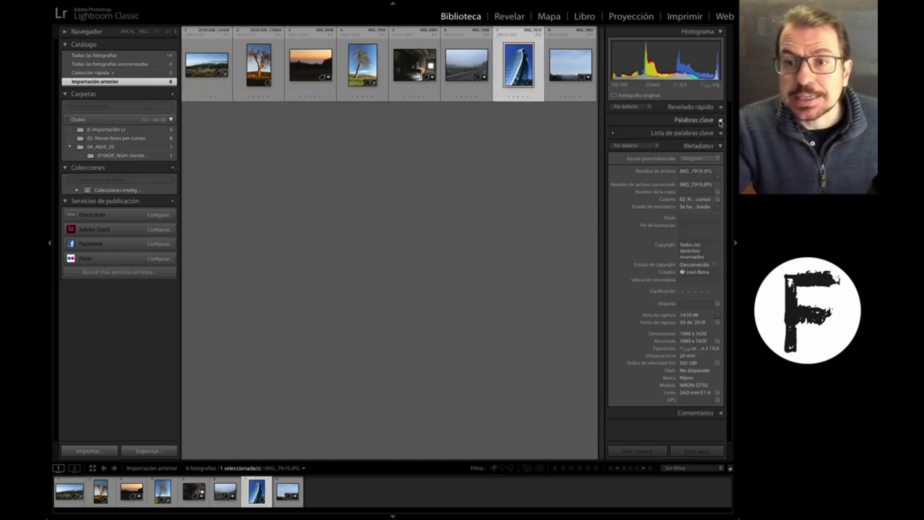
{"action": "left_click", "coordinate": [719, 120]}
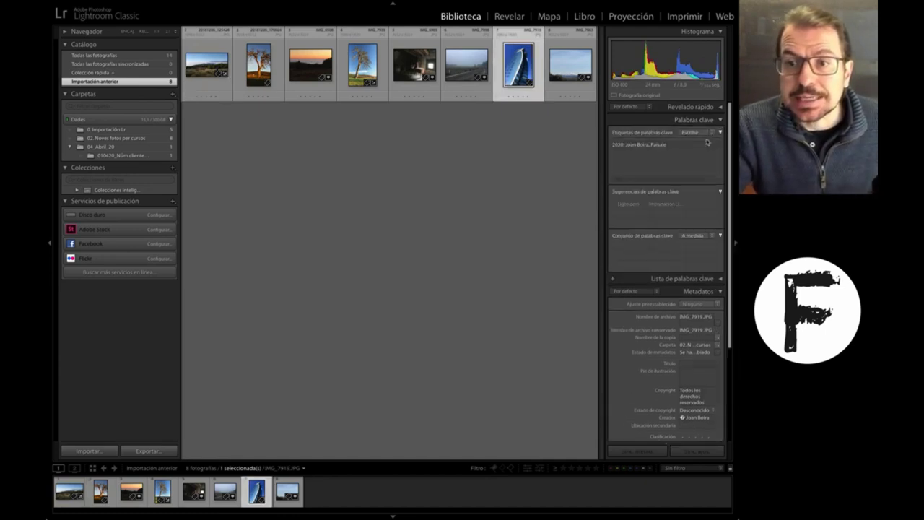
{"action": "left_click", "coordinate": [662, 178]}
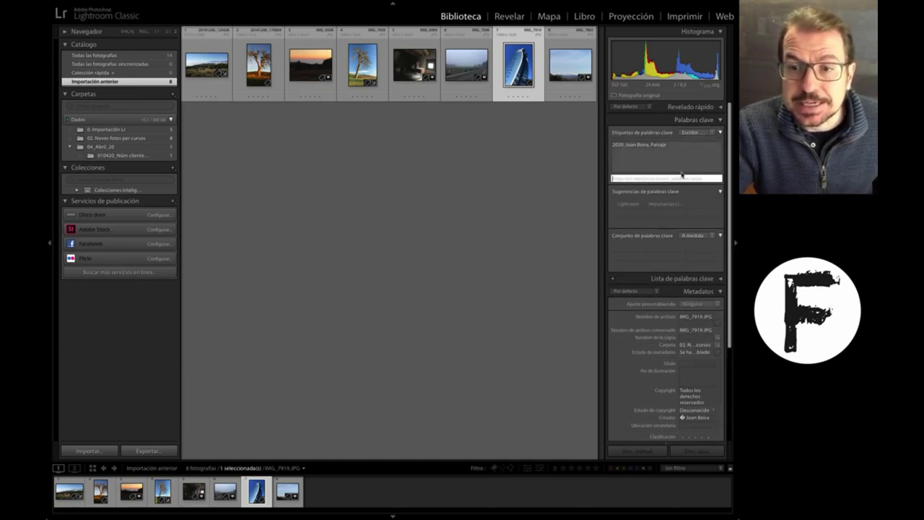
{"action": "type", "text": "Barcelona"}
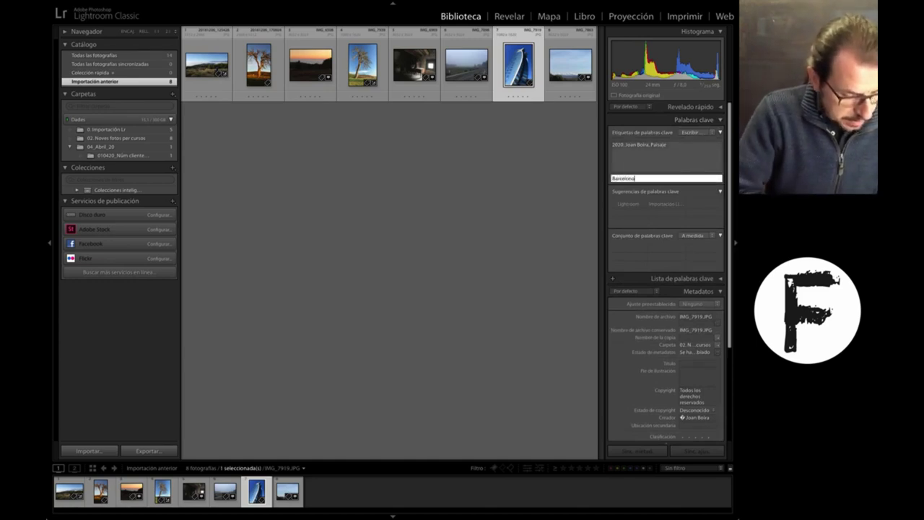
{"action": "key", "text": "Return"}
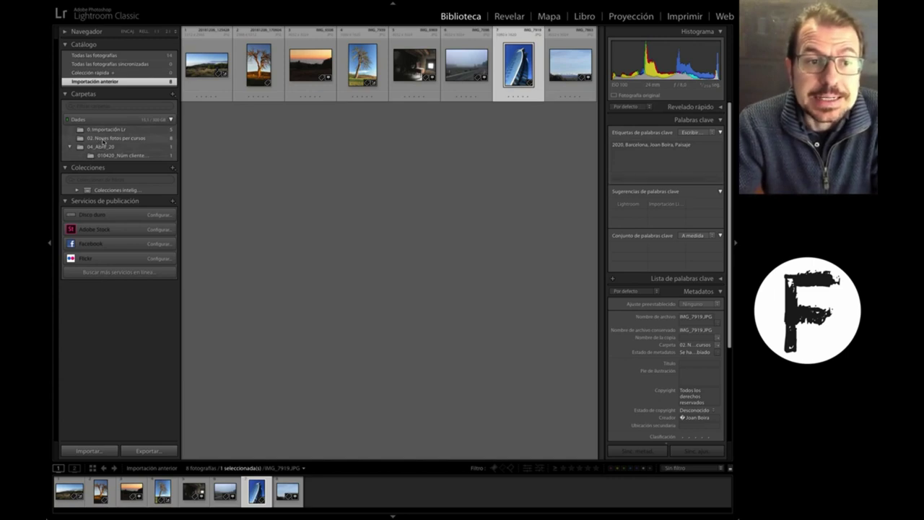
- Import just two photos, including IMG_2630, from the 03. Fotos estudi o Making of folder
{"action": "left_click", "coordinate": [99, 139]}
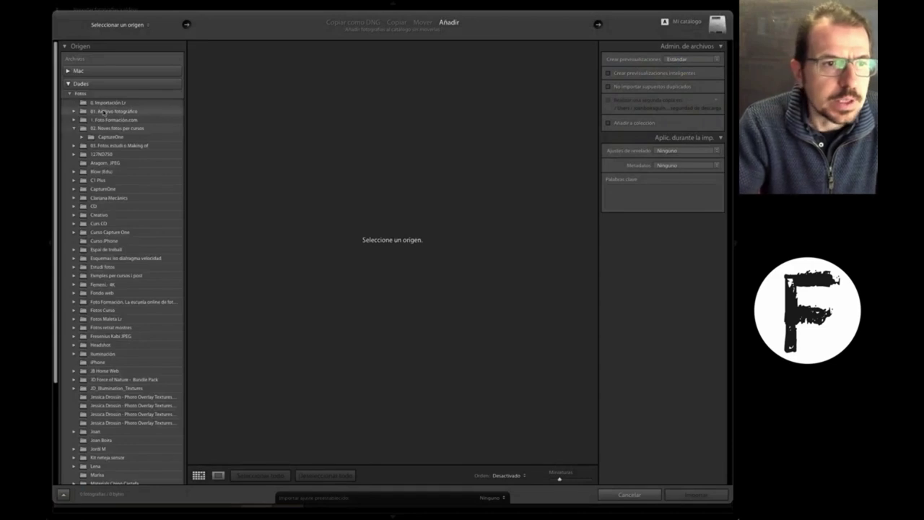
{"action": "left_click", "coordinate": [136, 148]}
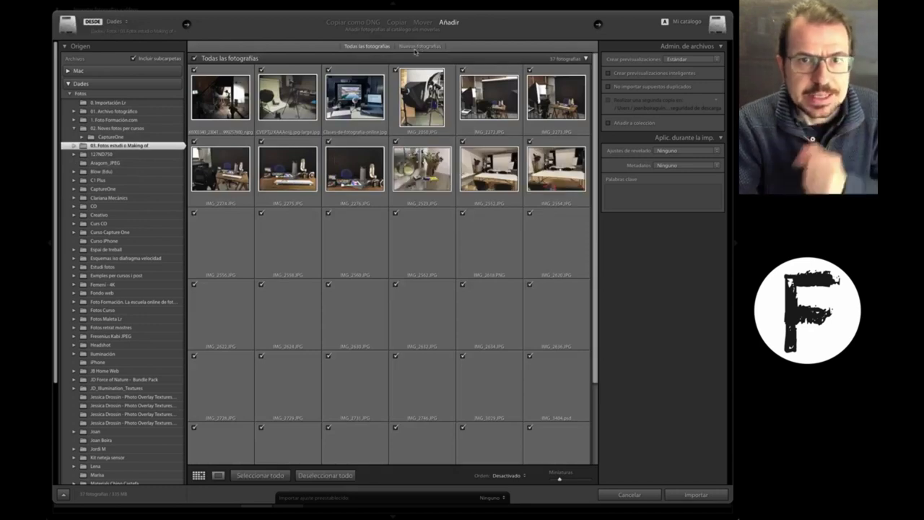
{"action": "left_click", "coordinate": [324, 475]}
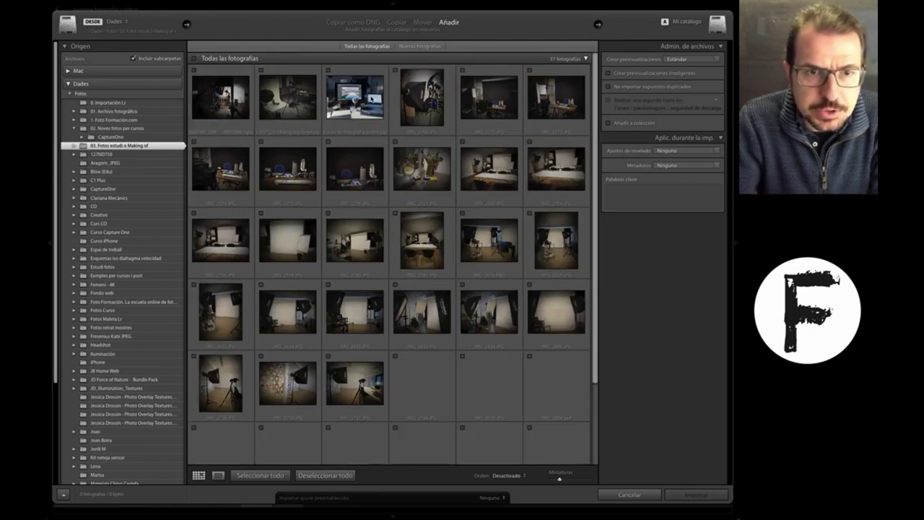
{"action": "left_click", "coordinate": [498, 100]}
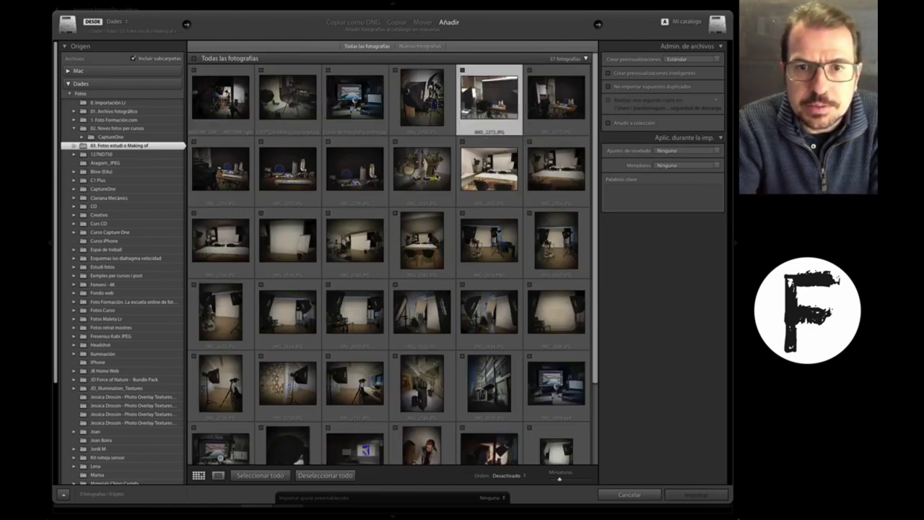
{"action": "left_click", "coordinate": [329, 285]}
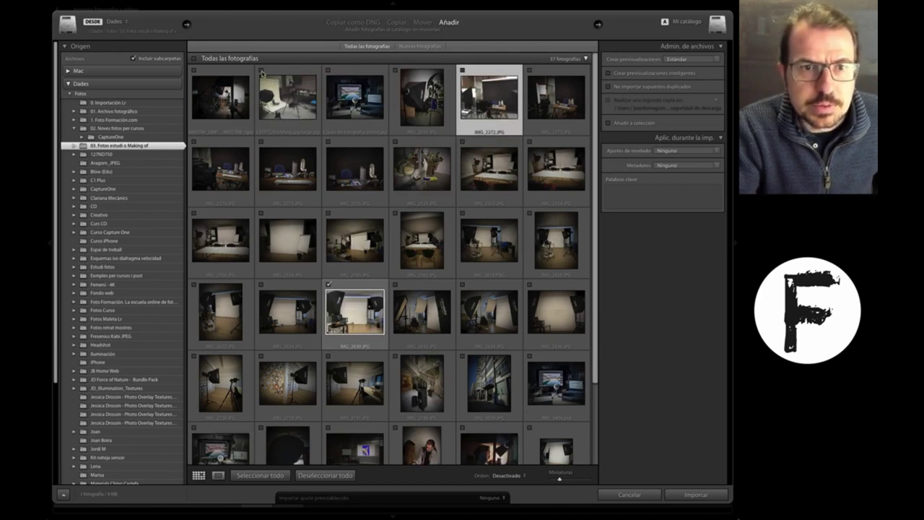
{"action": "left_click", "coordinate": [261, 71]}
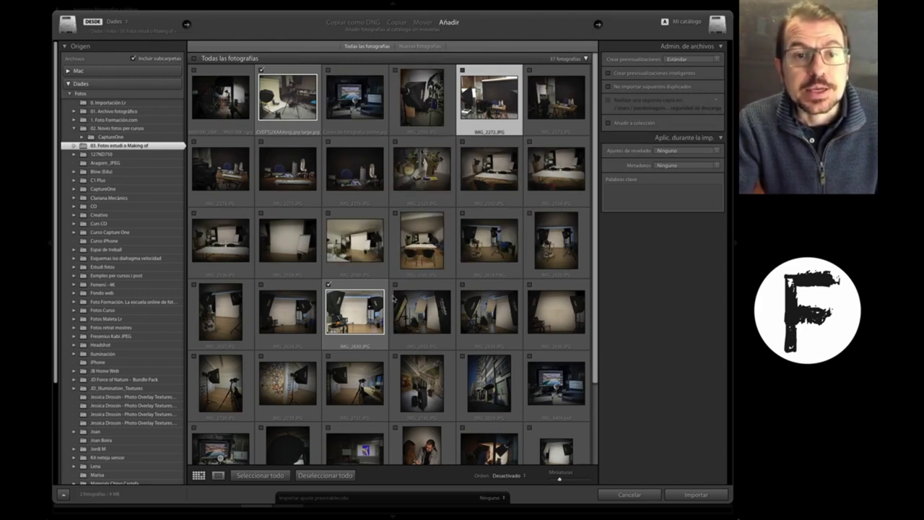
{"action": "left_click", "coordinate": [692, 495]}
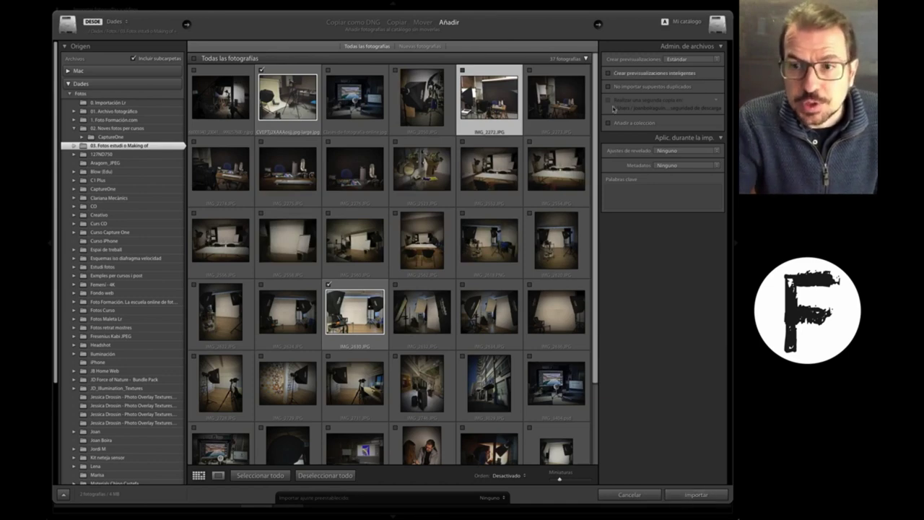
{"action": "left_click", "coordinate": [678, 492]}
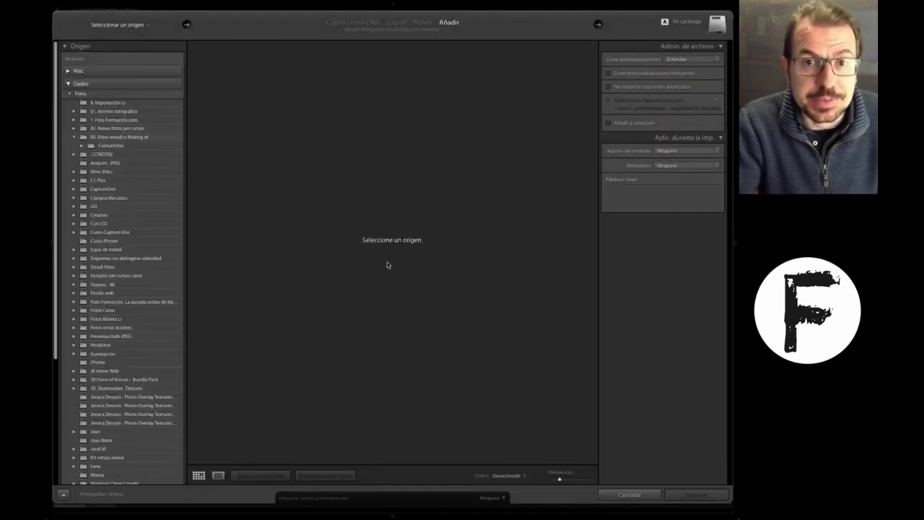
- From 03. Fotos estudi o Making of, import only IMG_2276 and the building photo IMG_3029
{"action": "left_click", "coordinate": [142, 137]}
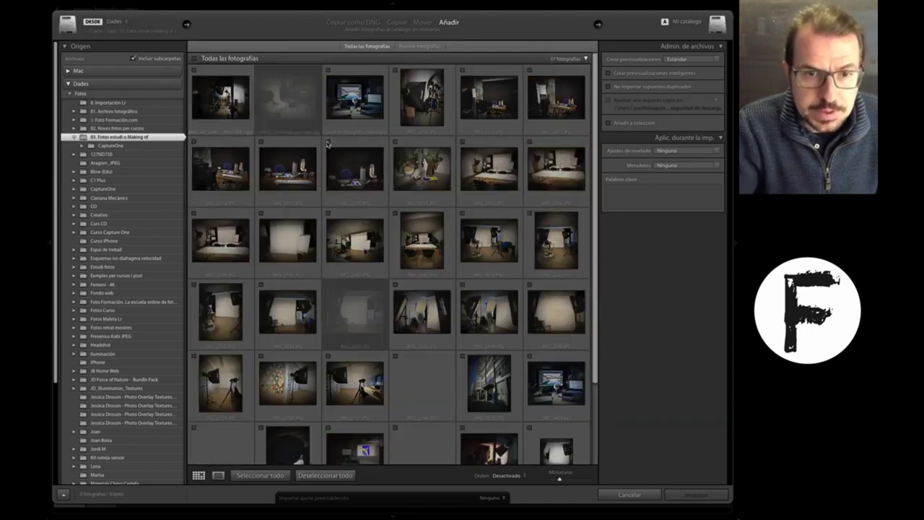
{"action": "left_click", "coordinate": [329, 142]}
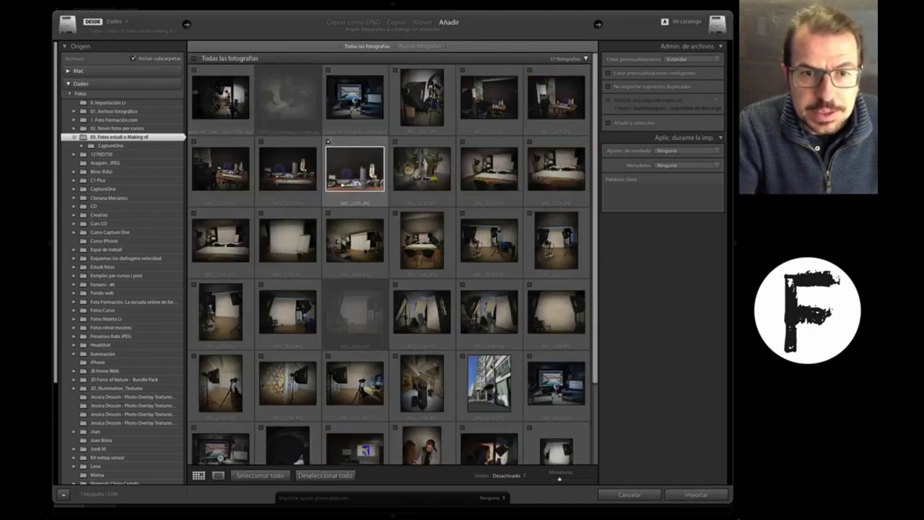
{"action": "left_click", "coordinate": [461, 358]}
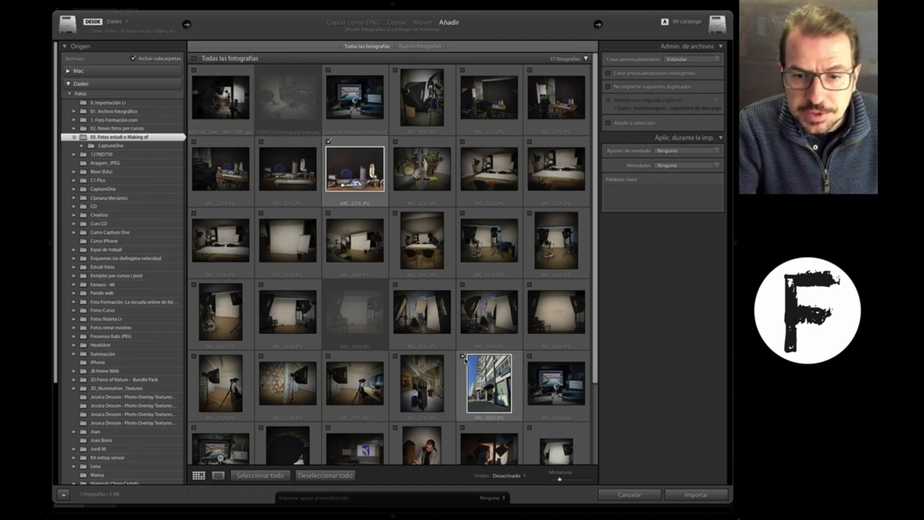
{"action": "left_click", "coordinate": [693, 495]}
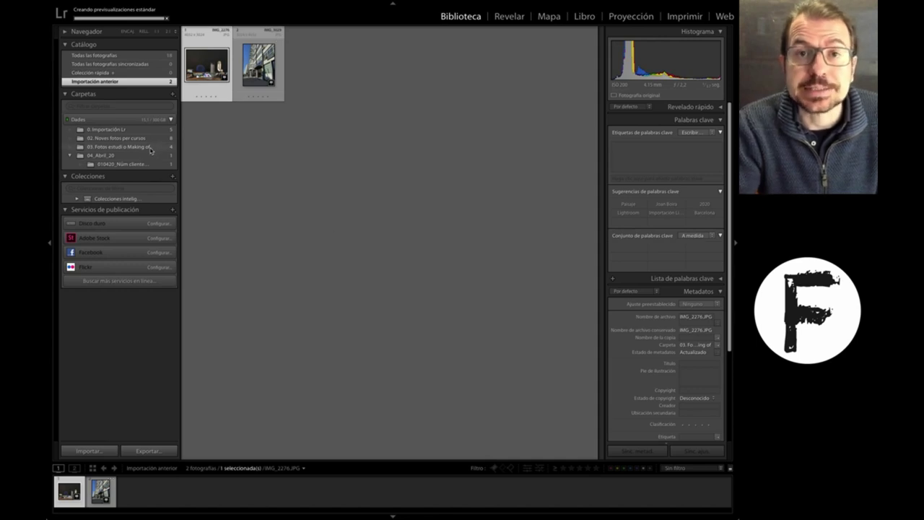
- Browse 03. Fotos estudi o Making of and the previous import, then show 04_Abril_20's photo IBG_5361
{"action": "left_click", "coordinate": [147, 148]}
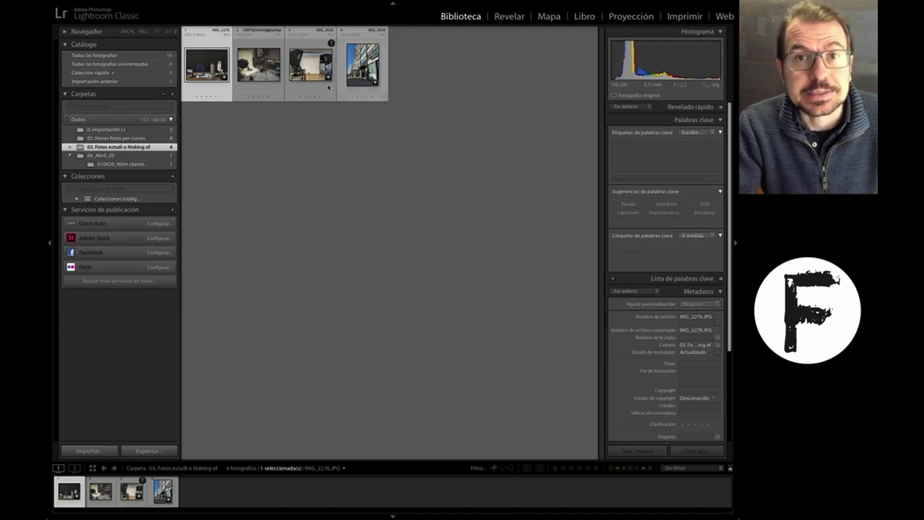
{"action": "left_click", "coordinate": [106, 82]}
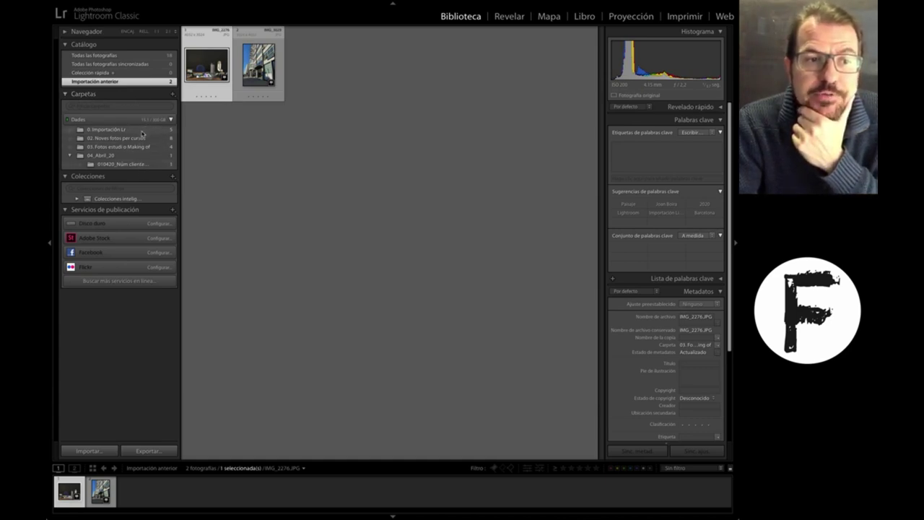
{"action": "left_click", "coordinate": [105, 157]}
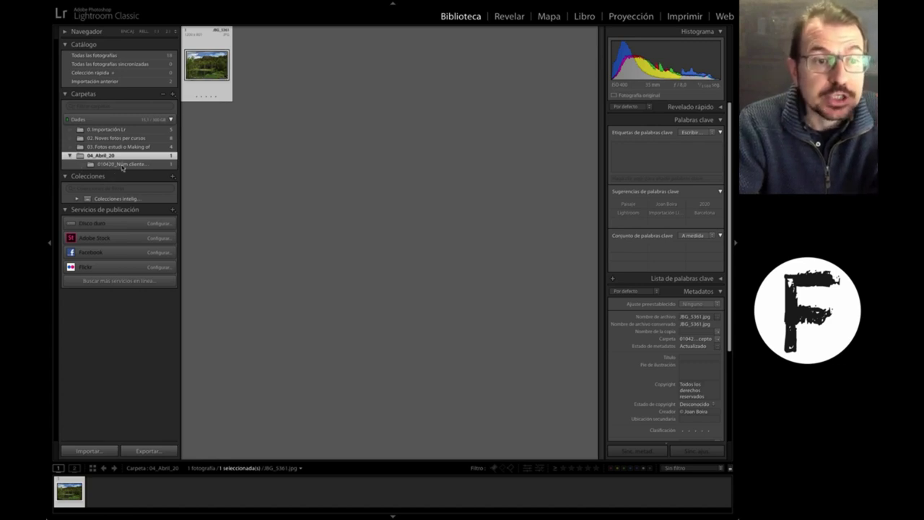
- Reveal 2020 as the parent folder of 04_Abril_20 and expand it to its dated subfolder
{"action": "left_click", "coordinate": [129, 166]}
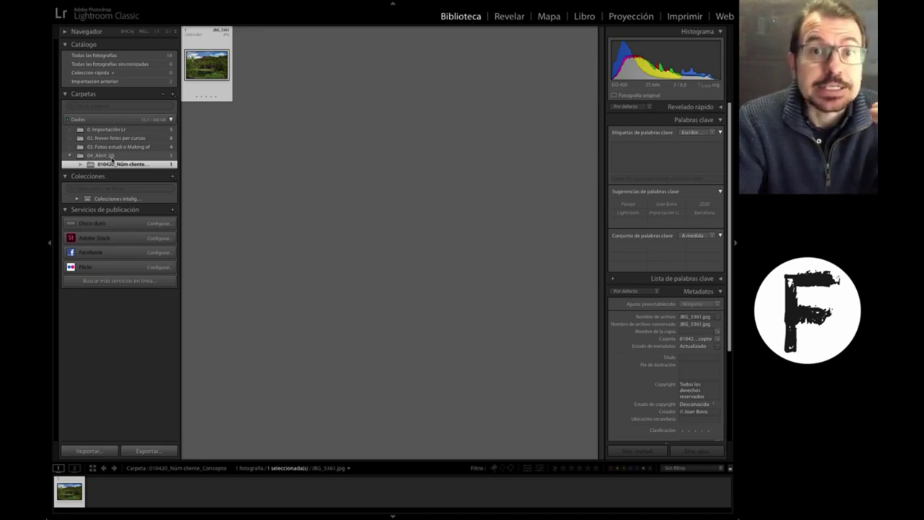
{"action": "left_click", "coordinate": [106, 157]}
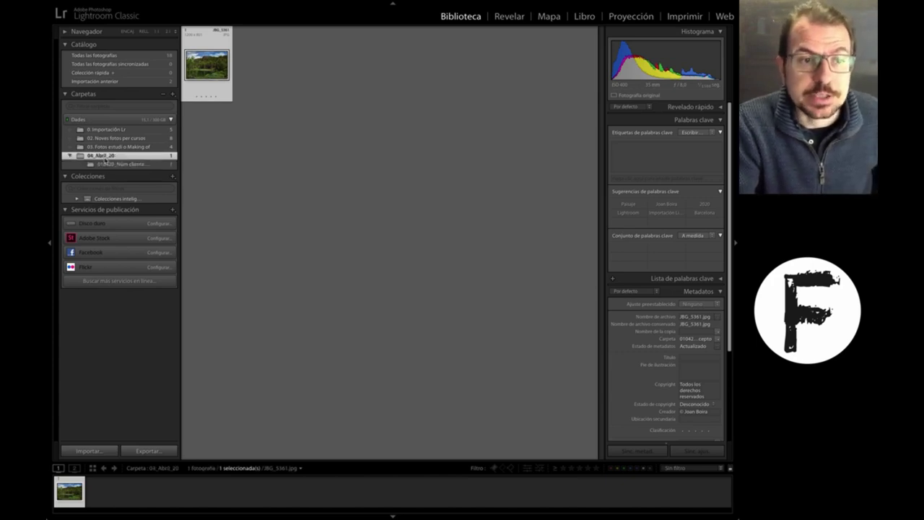
{"action": "right_click", "coordinate": [106, 158]}
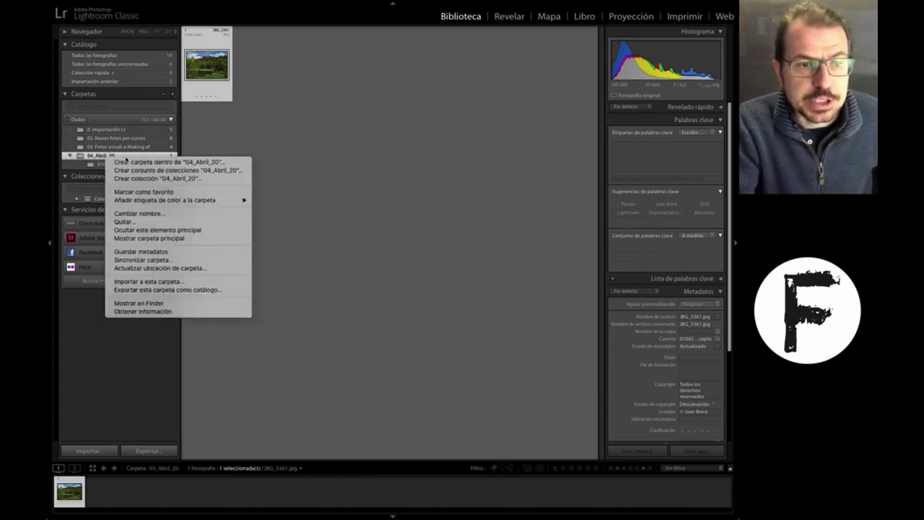
{"action": "left_click", "coordinate": [150, 238]}
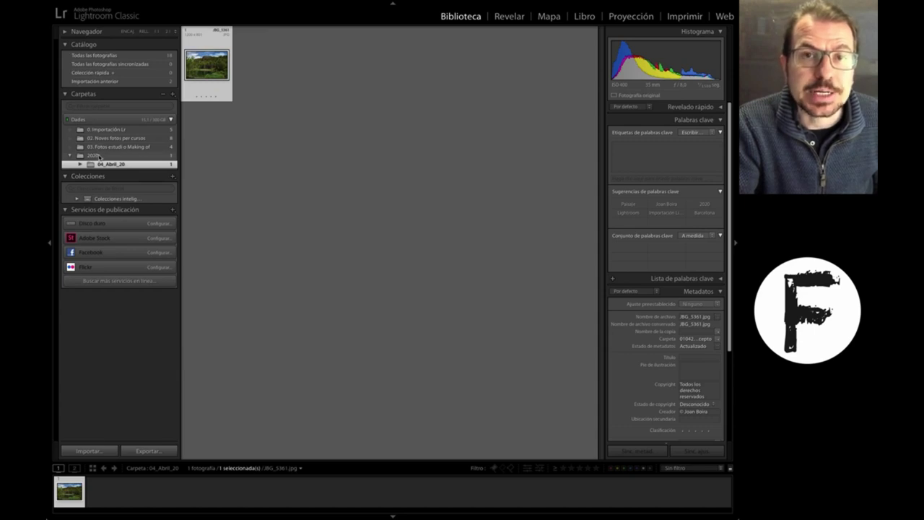
{"action": "left_click", "coordinate": [94, 156]}
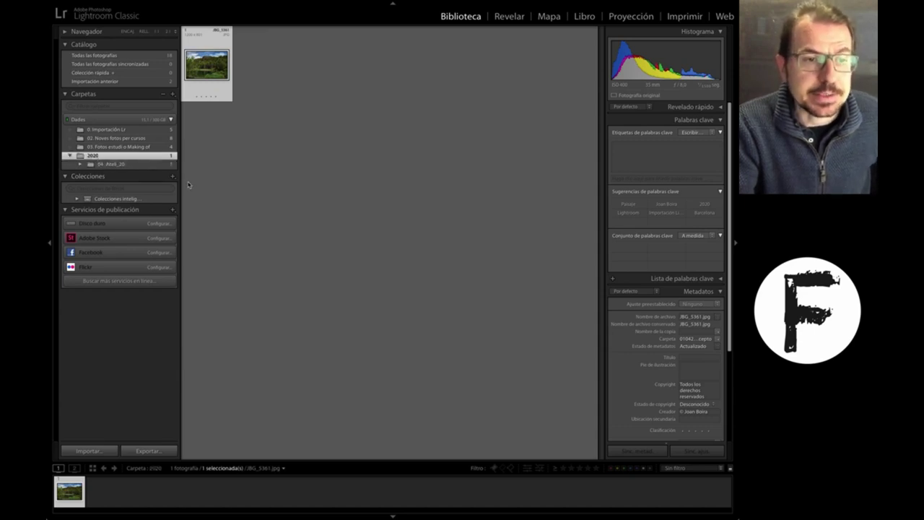
{"action": "left_click", "coordinate": [80, 164]}
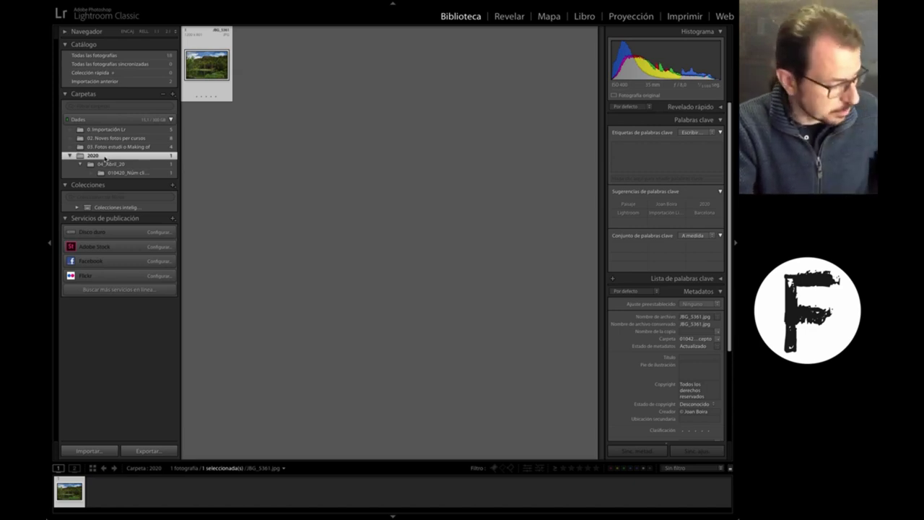
- Reveal 01. Archivo fotográfico as the parent of 2020, expand the tree and select it
{"action": "right_click", "coordinate": [108, 159]}
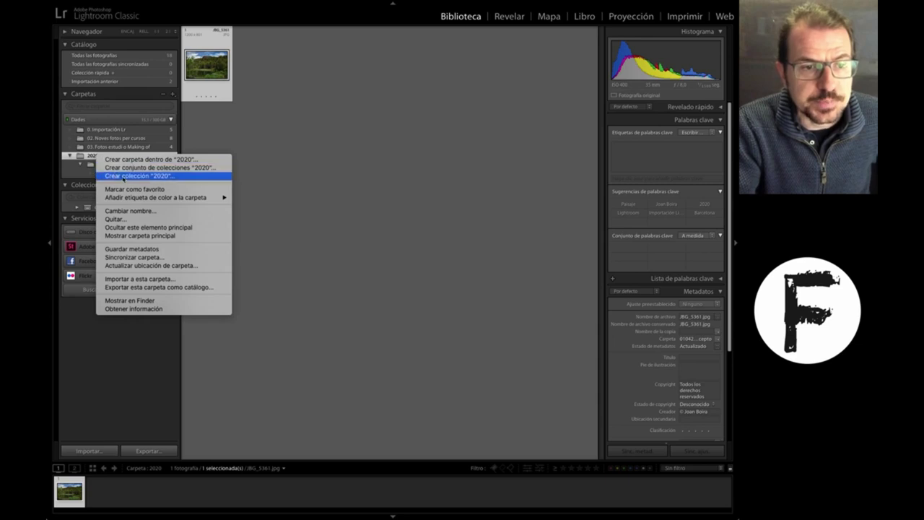
{"action": "left_click", "coordinate": [144, 236]}
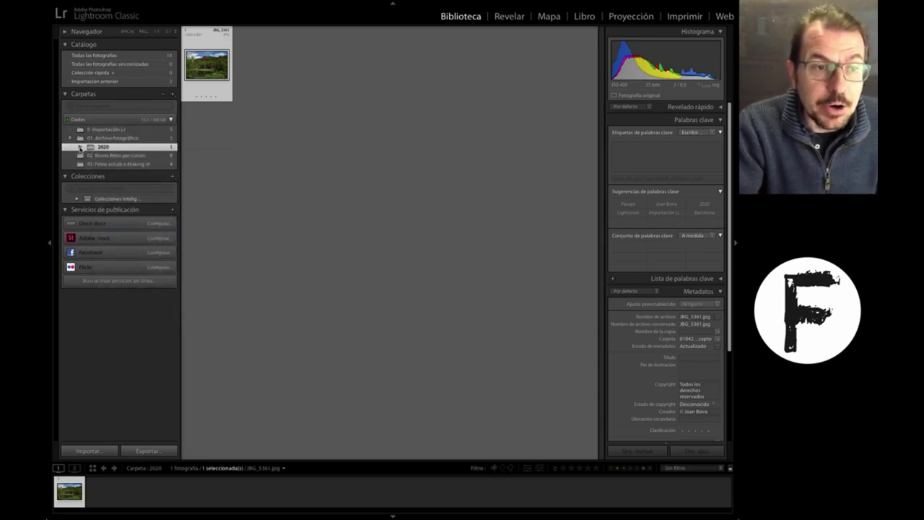
{"action": "left_click", "coordinate": [80, 147]}
{"action": "left_click", "coordinate": [91, 155]}
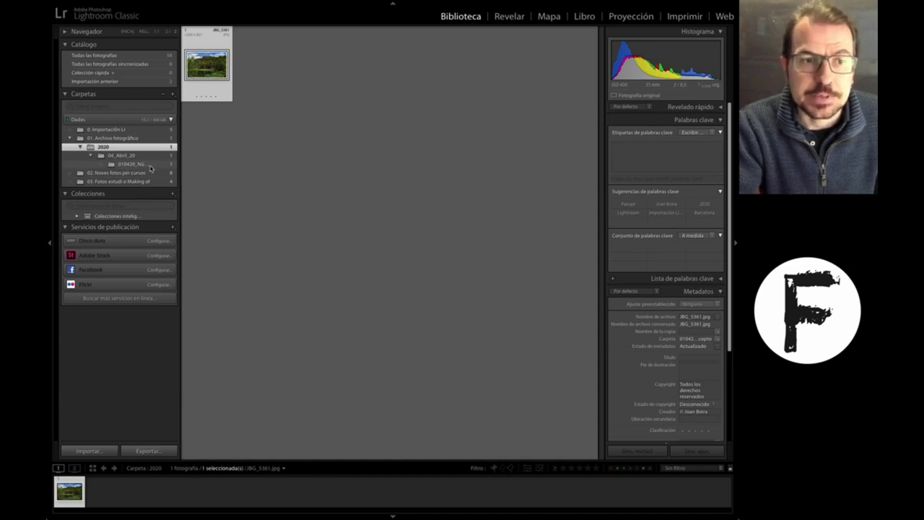
{"action": "left_click", "coordinate": [105, 147]}
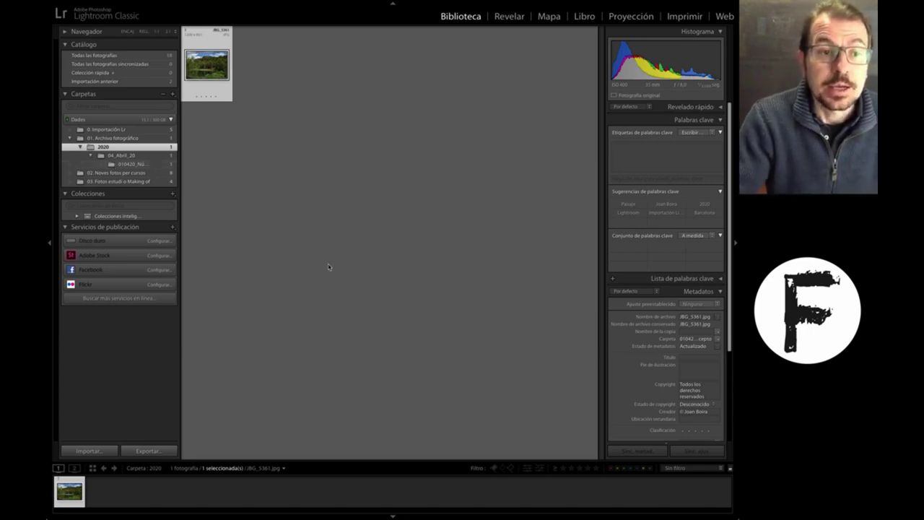
{"action": "left_click", "coordinate": [108, 138]}
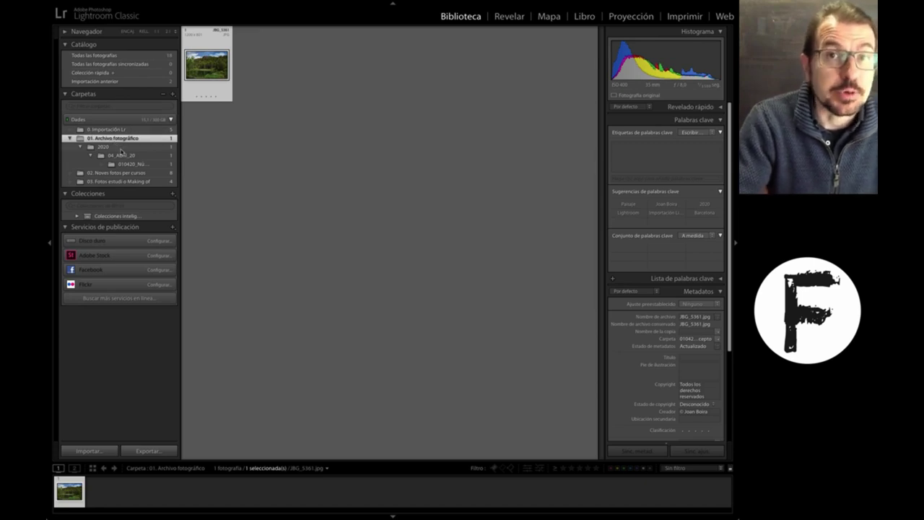
{"action": "key", "text": "super+Tab"}
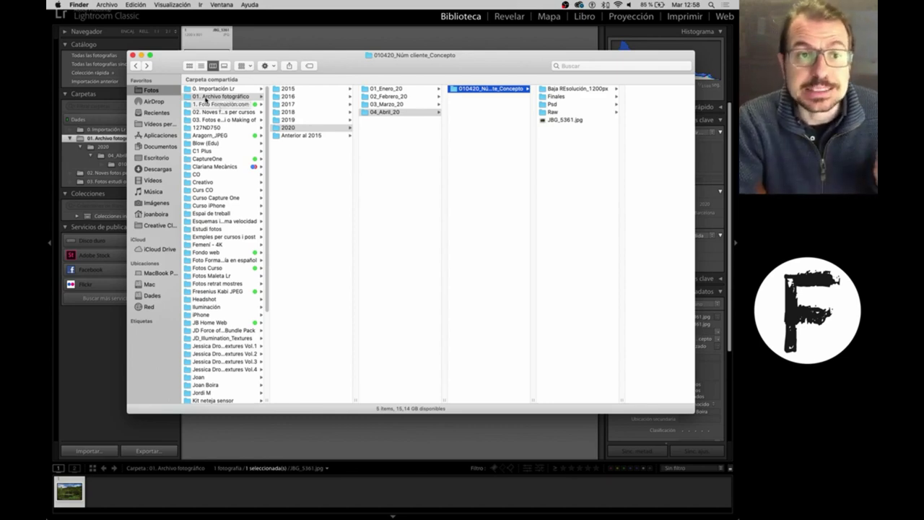
{"action": "left_click", "coordinate": [207, 99]}
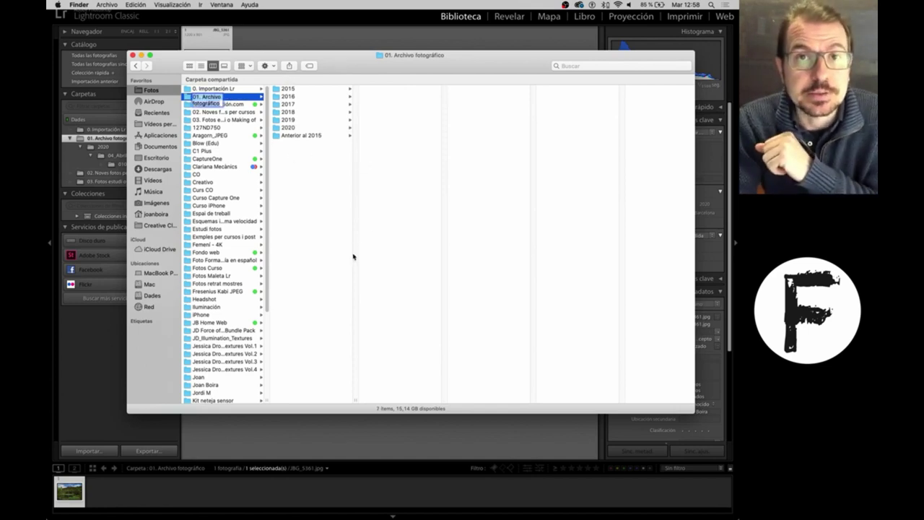
{"action": "left_click", "coordinate": [319, 28]}
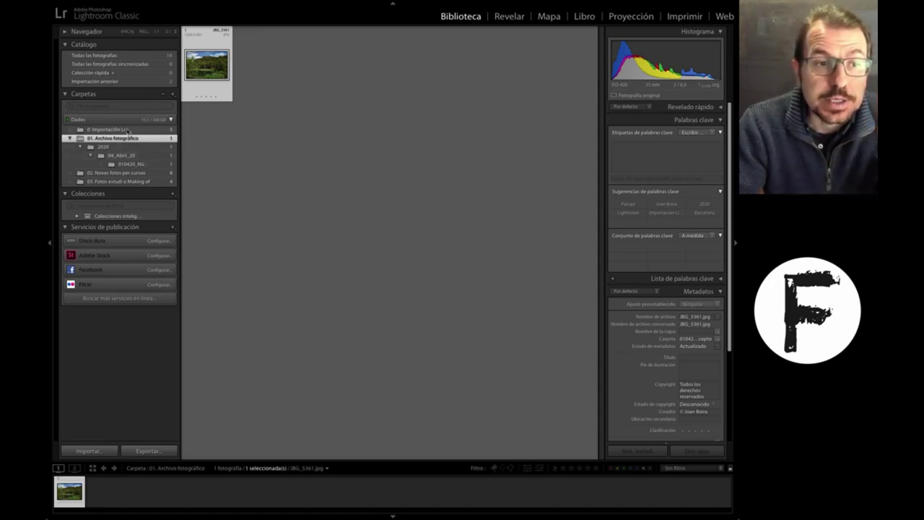
- Browse 0. Importación Lr, 2020, the 010420 subfolder and the previous import, then show all 18 photos
{"action": "left_click", "coordinate": [130, 129]}
{"action": "left_click", "coordinate": [131, 147]}
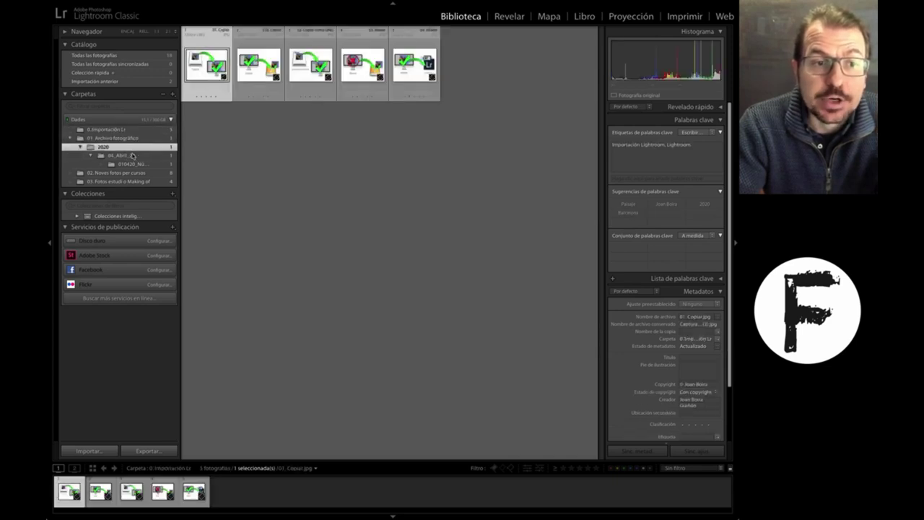
{"action": "left_click", "coordinate": [133, 156]}
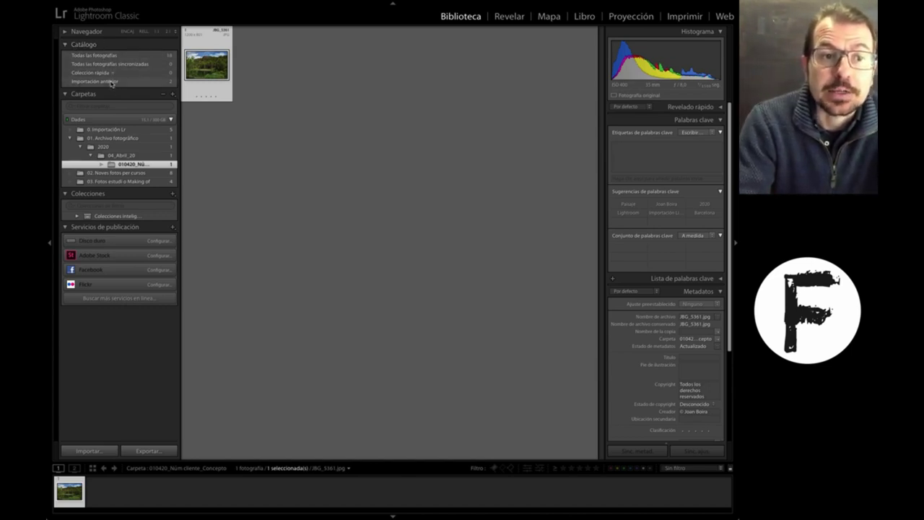
{"action": "left_click", "coordinate": [111, 83]}
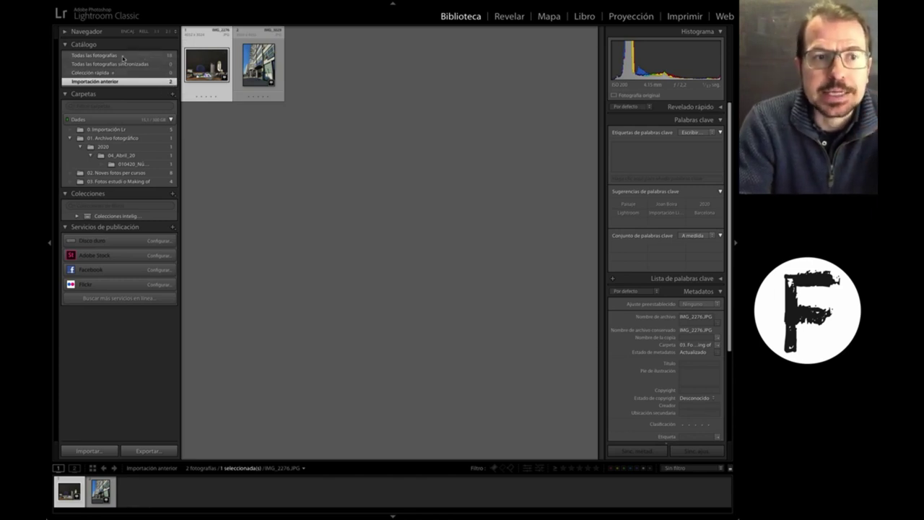
{"action": "left_click", "coordinate": [79, 56]}
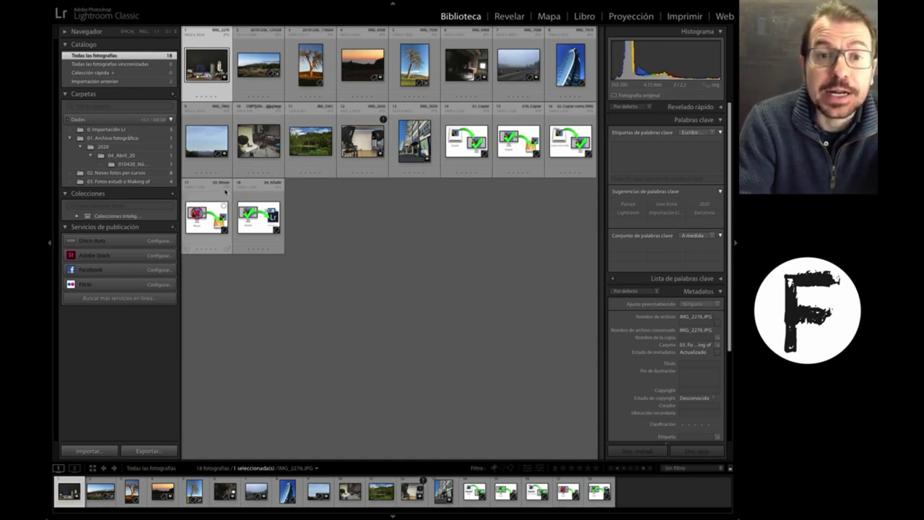
{"action": "mouse_move", "coordinate": [377, 3]}
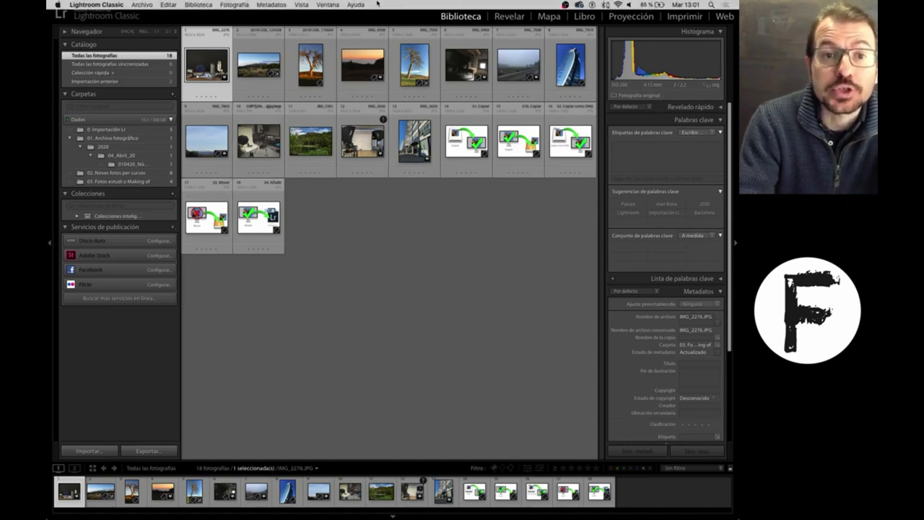
- Show the Library Filter bar and run a Text search for 'Barcelona'
{"action": "left_click", "coordinate": [300, 5]}
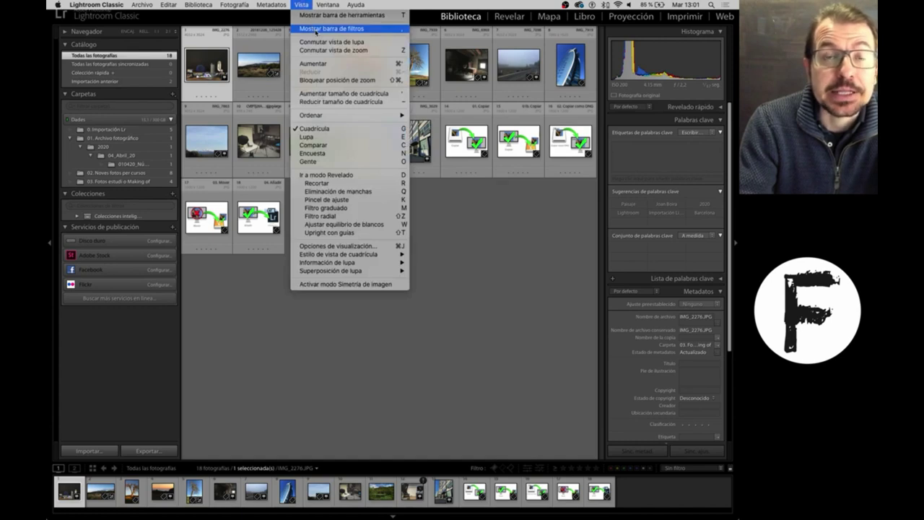
{"action": "left_click", "coordinate": [316, 29]}
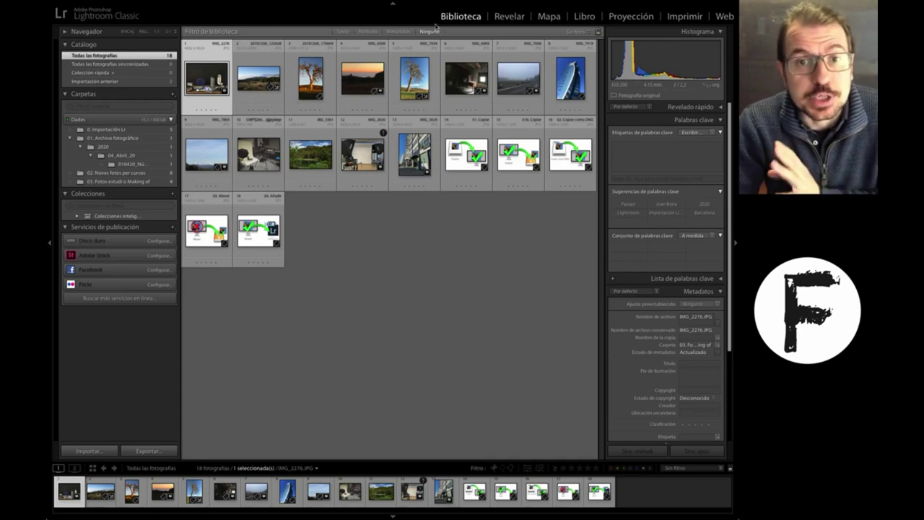
{"action": "left_click", "coordinate": [343, 32]}
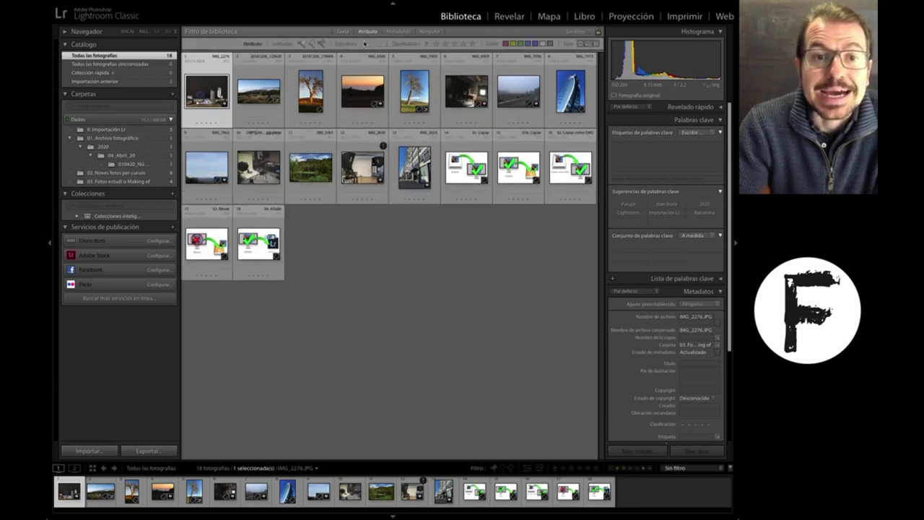
{"action": "left_click", "coordinate": [397, 32]}
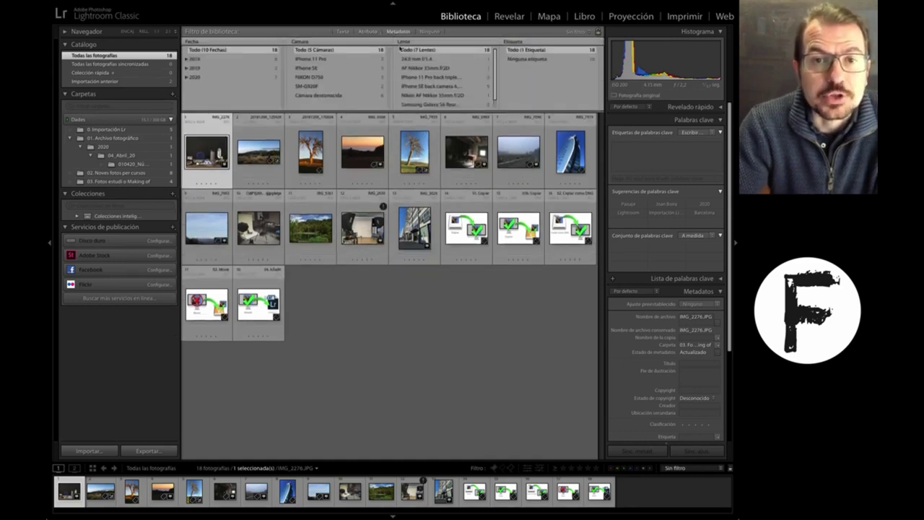
{"action": "left_click", "coordinate": [342, 33]}
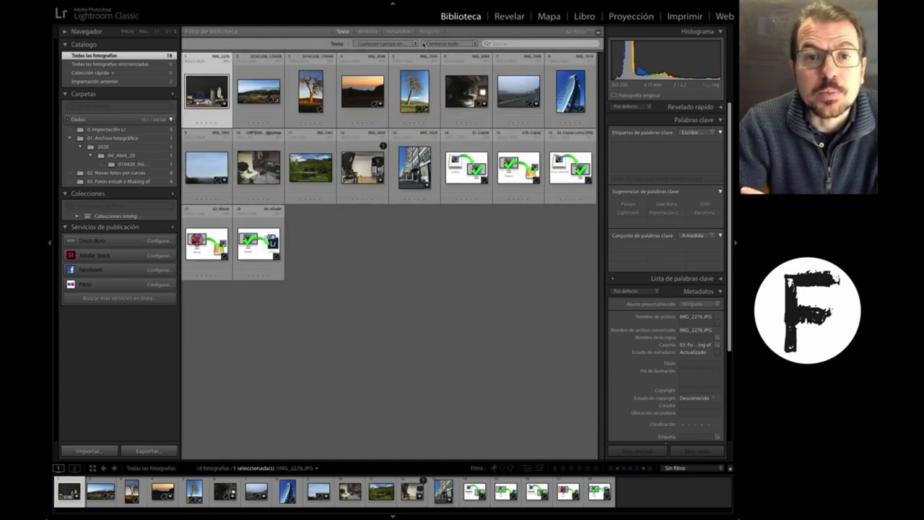
{"action": "left_click", "coordinate": [496, 44]}
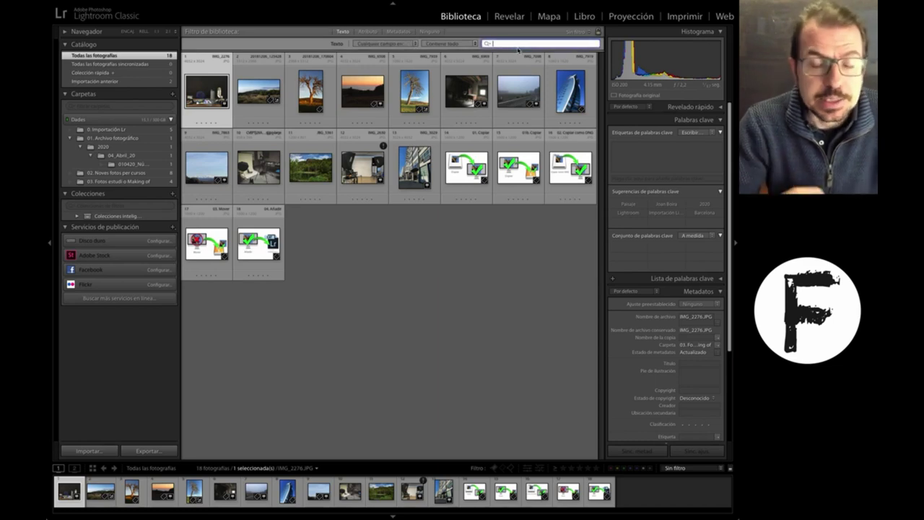
{"action": "type", "text": "Barcel"}
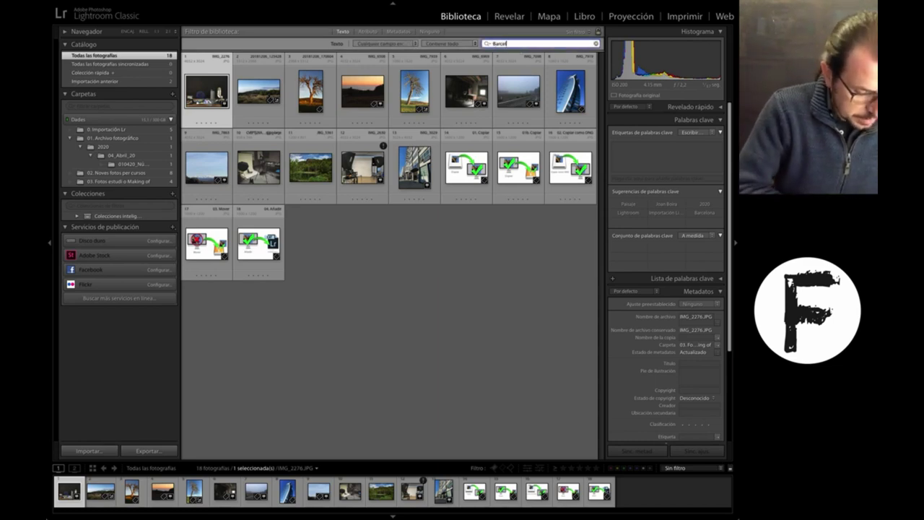
{"action": "type", "text": "ona"}
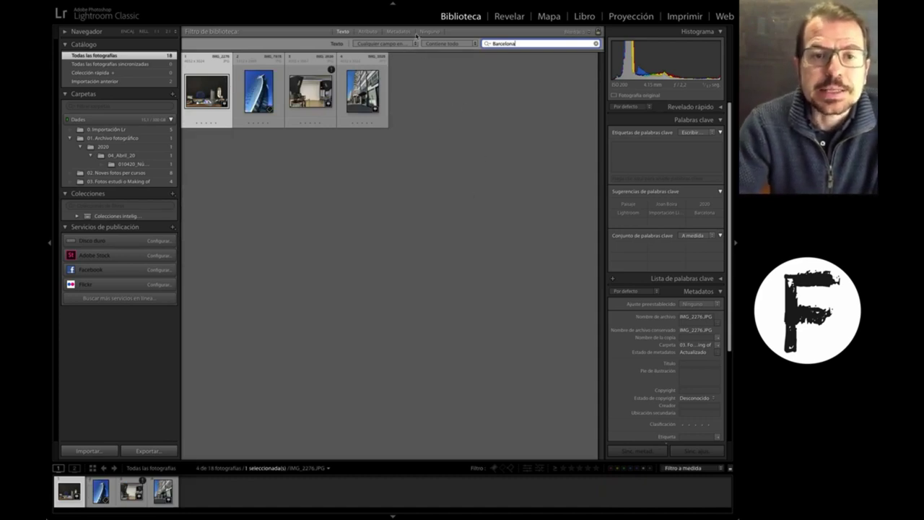
- Toggle the Barcelona search target between Any Searchable Field and Keywords, ending on Keywords
{"action": "left_click", "coordinate": [416, 44]}
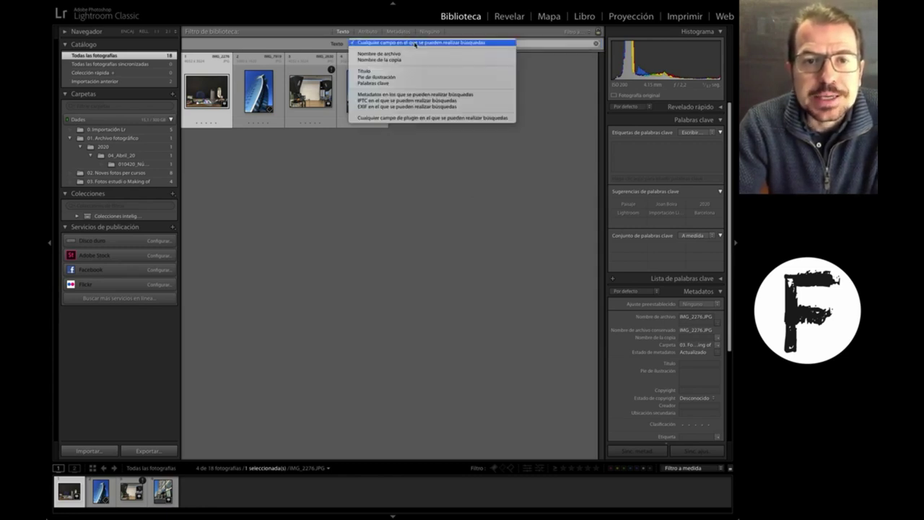
{"action": "left_click", "coordinate": [419, 84]}
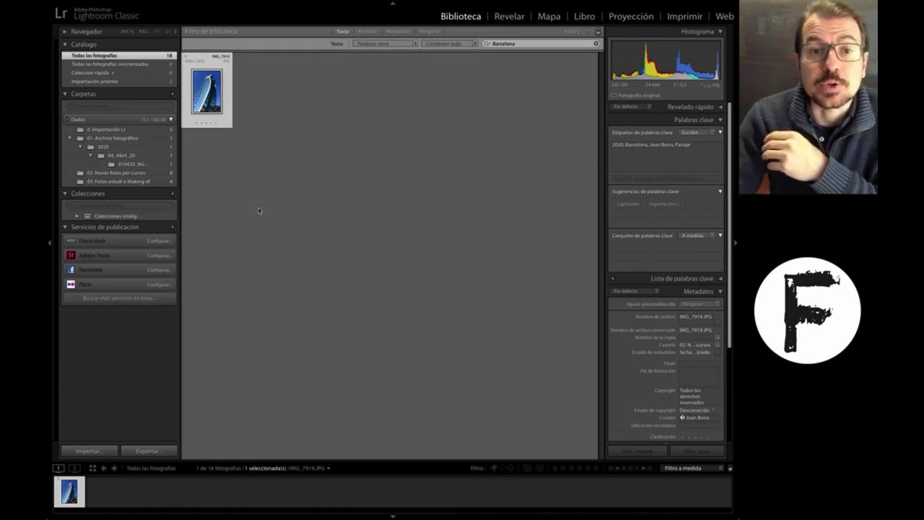
{"action": "left_click", "coordinate": [406, 44]}
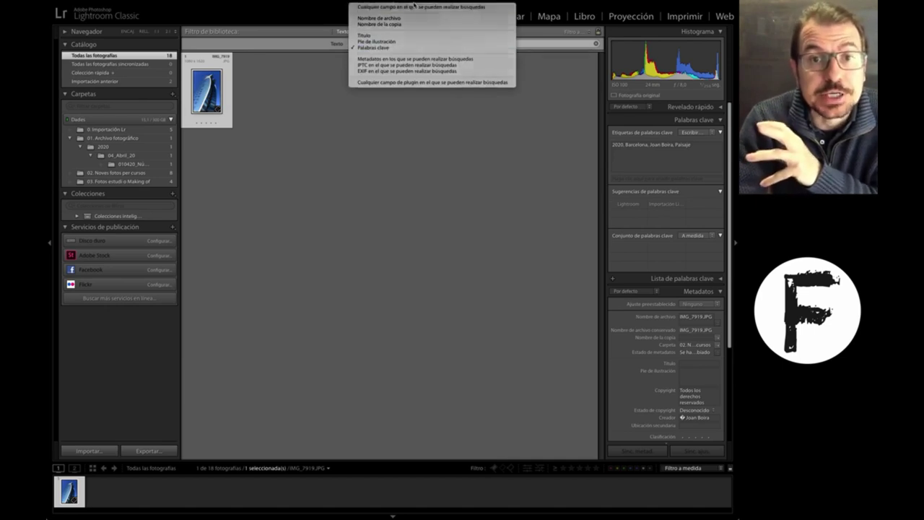
{"action": "left_click", "coordinate": [413, 8]}
{"action": "left_click", "coordinate": [411, 43]}
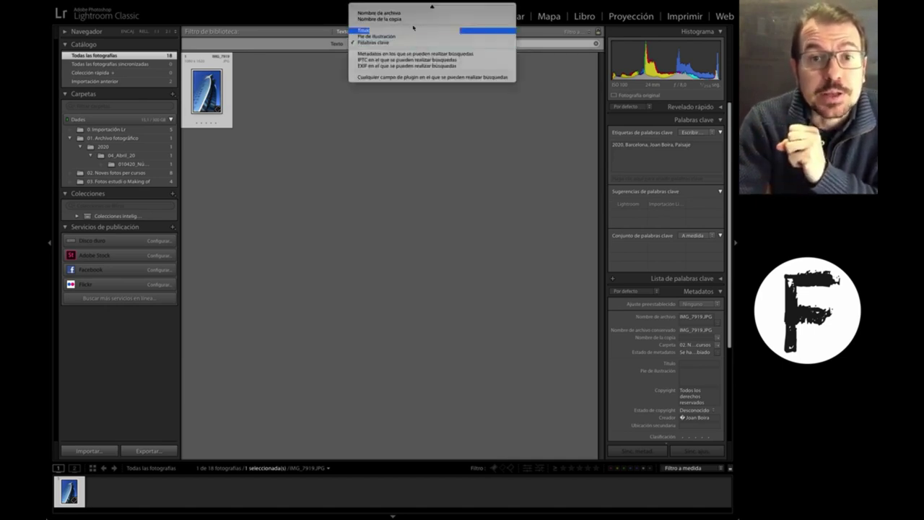
{"action": "left_click", "coordinate": [412, 7]}
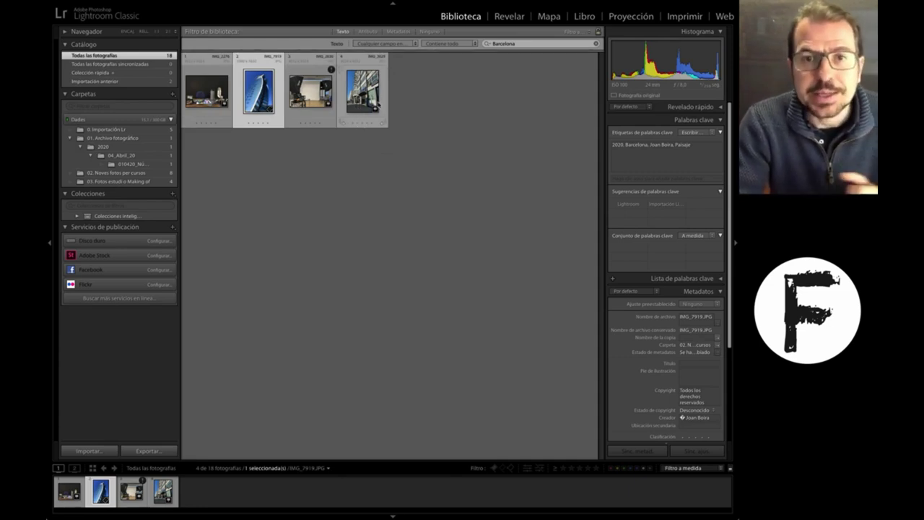
{"action": "left_click", "coordinate": [414, 44]}
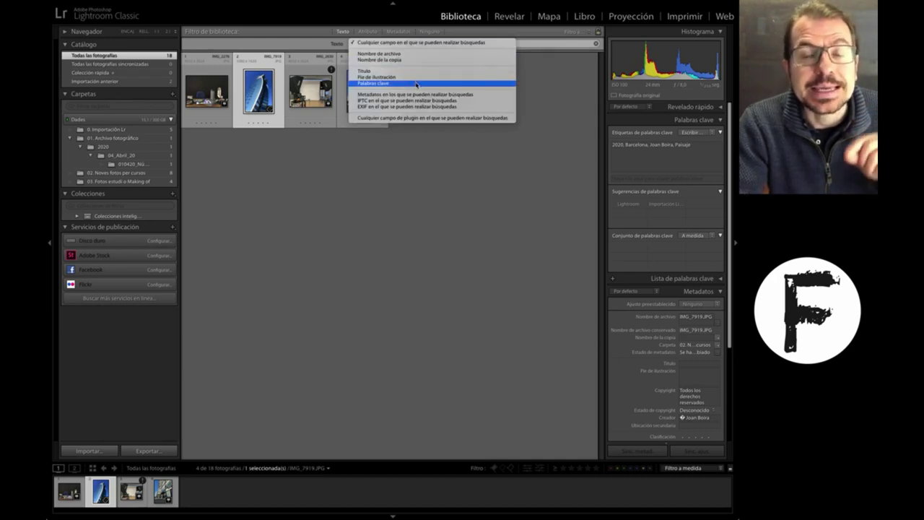
{"action": "left_click", "coordinate": [416, 84]}
{"action": "left_click", "coordinate": [526, 45]}
{"action": "type", "text": "Barcelona"}
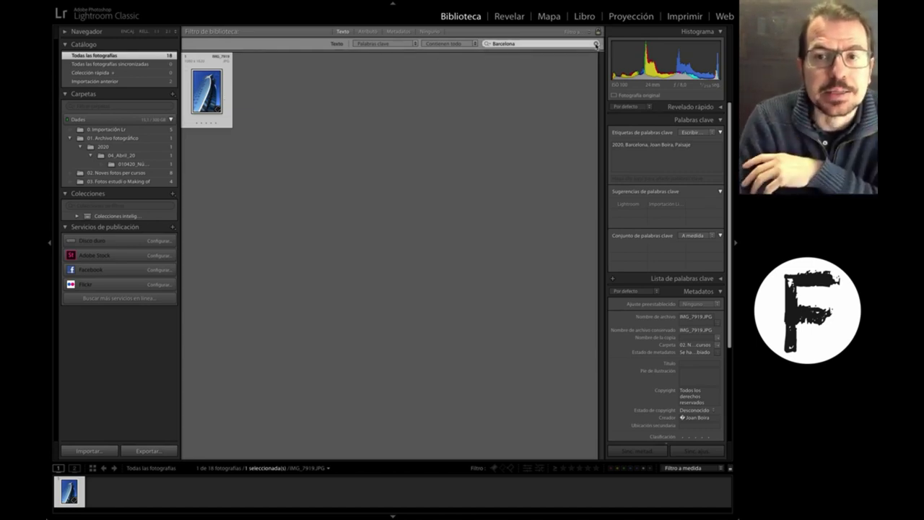
- Clear the search to show all 18 photos, then browse the Attribute and Metadata filters
{"action": "left_click", "coordinate": [596, 43]}
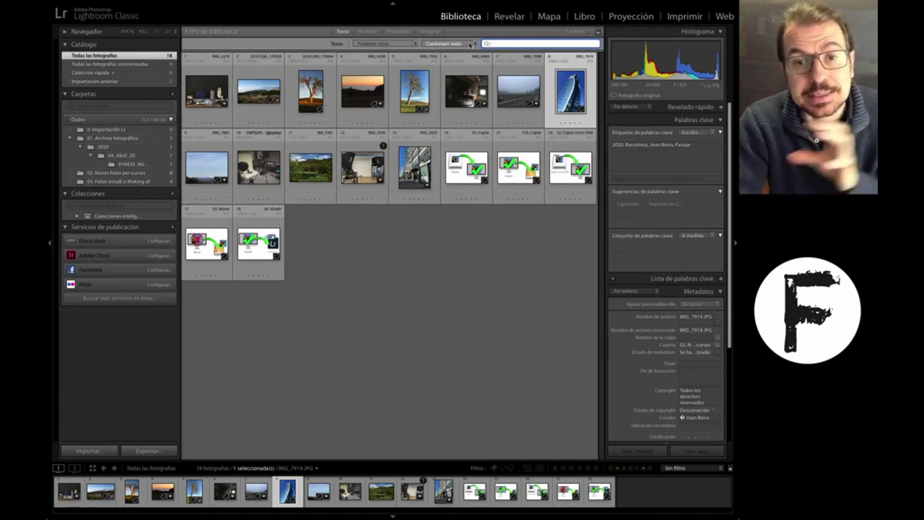
{"action": "left_click", "coordinate": [367, 31]}
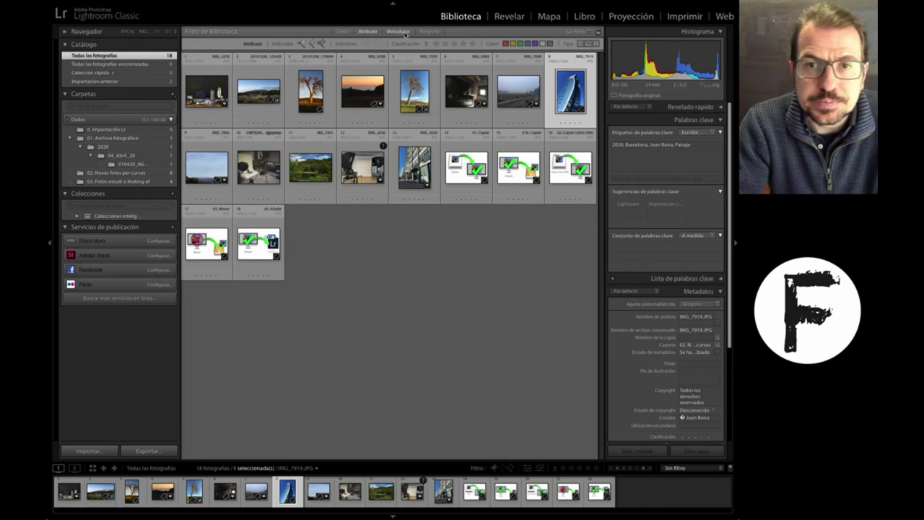
{"action": "left_click", "coordinate": [406, 33]}
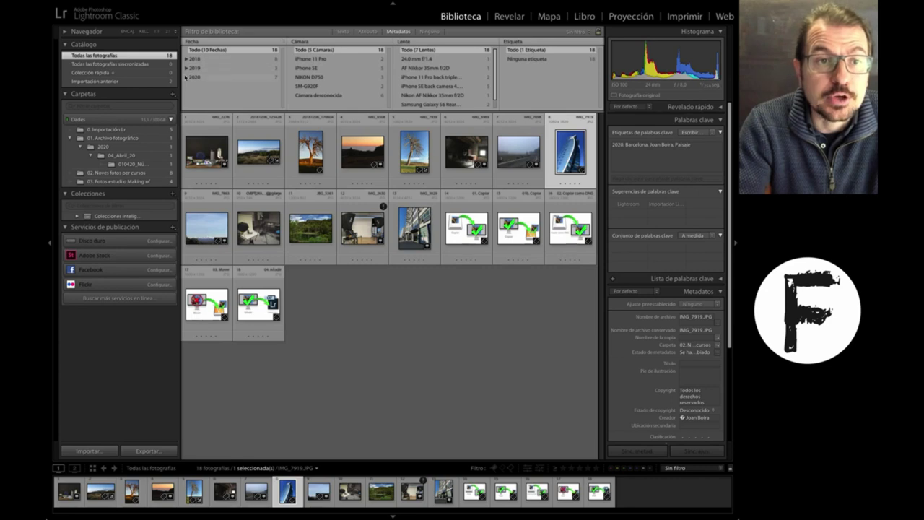
{"action": "left_click", "coordinate": [186, 77]}
{"action": "left_click", "coordinate": [191, 95]}
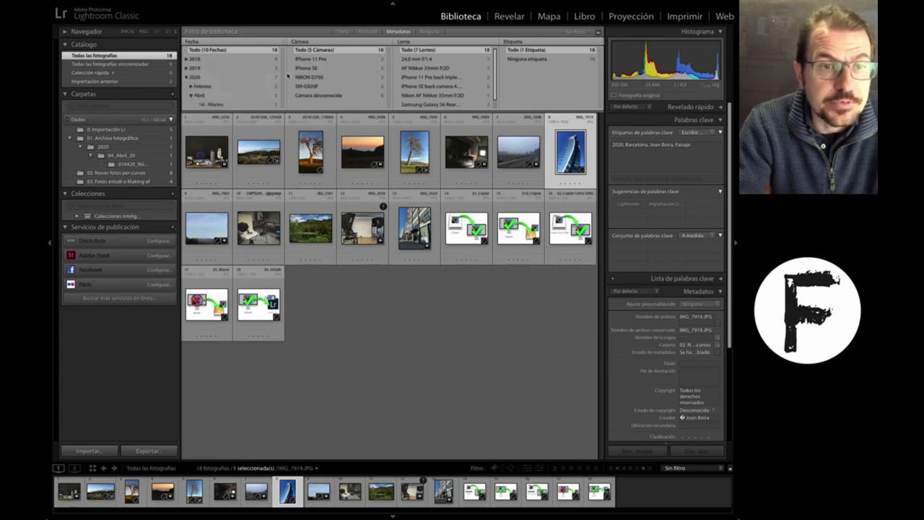
{"action": "left_click", "coordinate": [231, 105]}
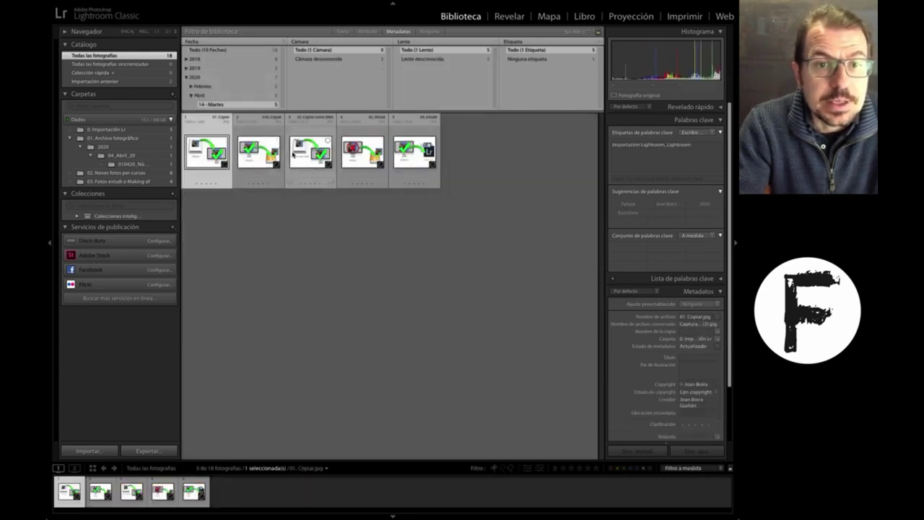
{"action": "left_click", "coordinate": [191, 86]}
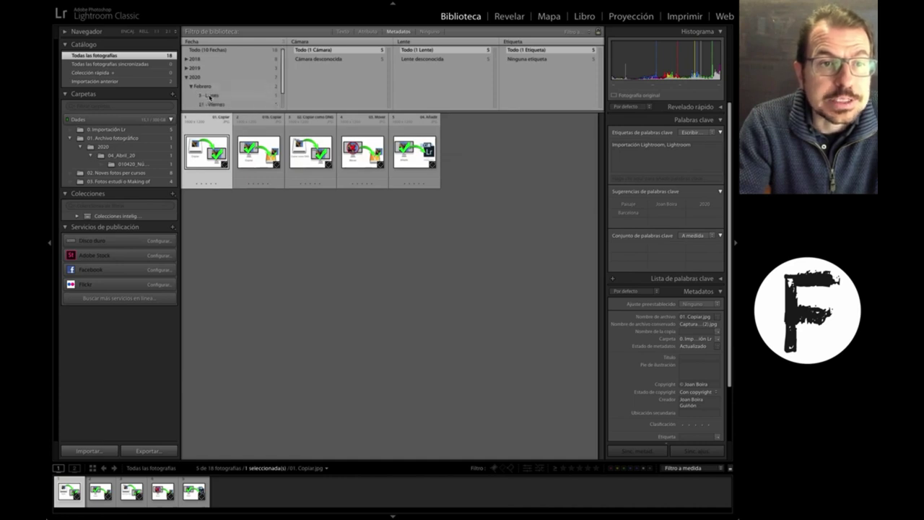
{"action": "left_click", "coordinate": [216, 95]}
{"action": "left_click", "coordinate": [224, 105]}
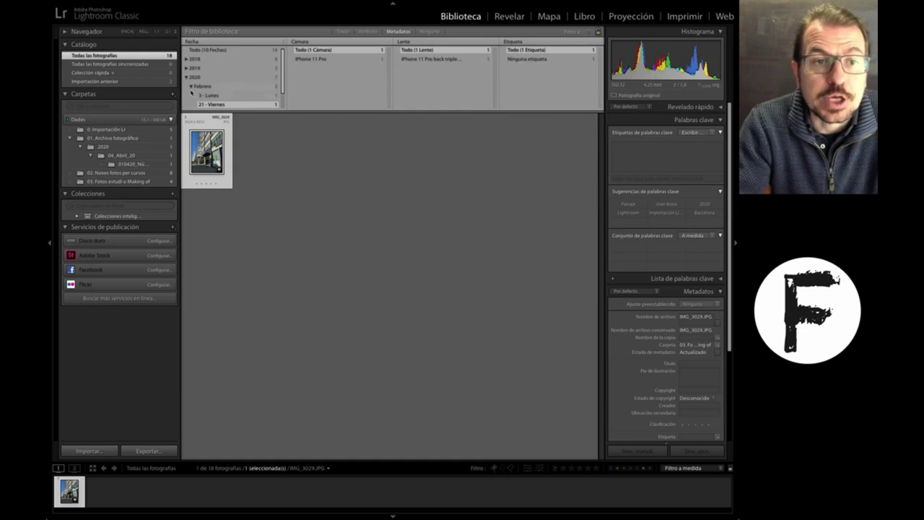
{"action": "left_click", "coordinate": [191, 85]}
{"action": "left_click", "coordinate": [188, 77]}
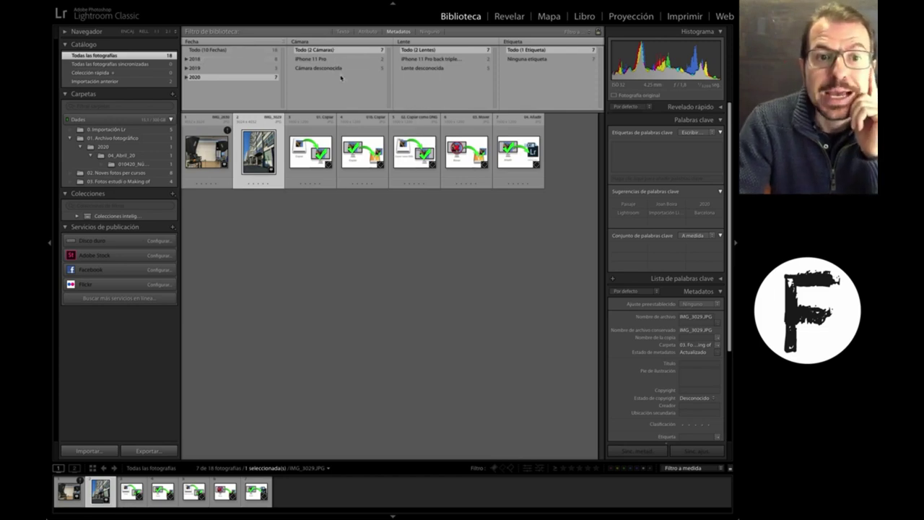
{"action": "left_click", "coordinate": [326, 58]}
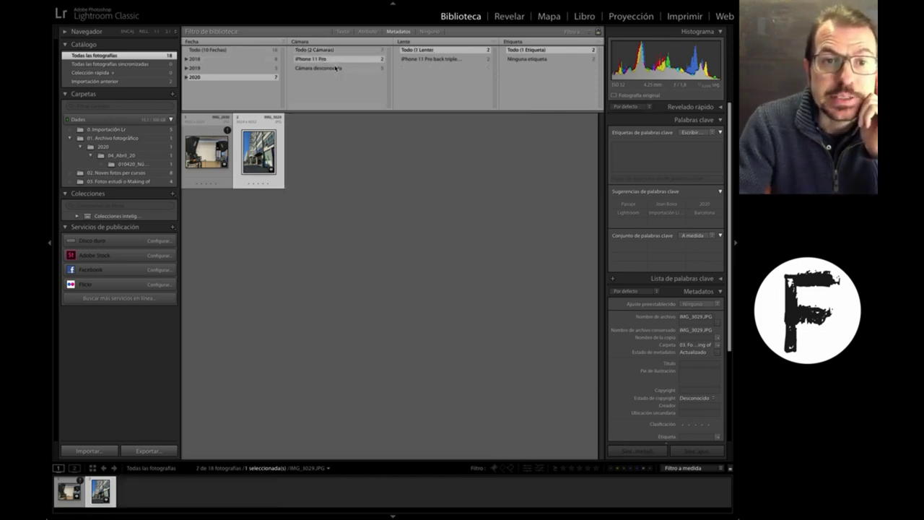
{"action": "left_click", "coordinate": [332, 69]}
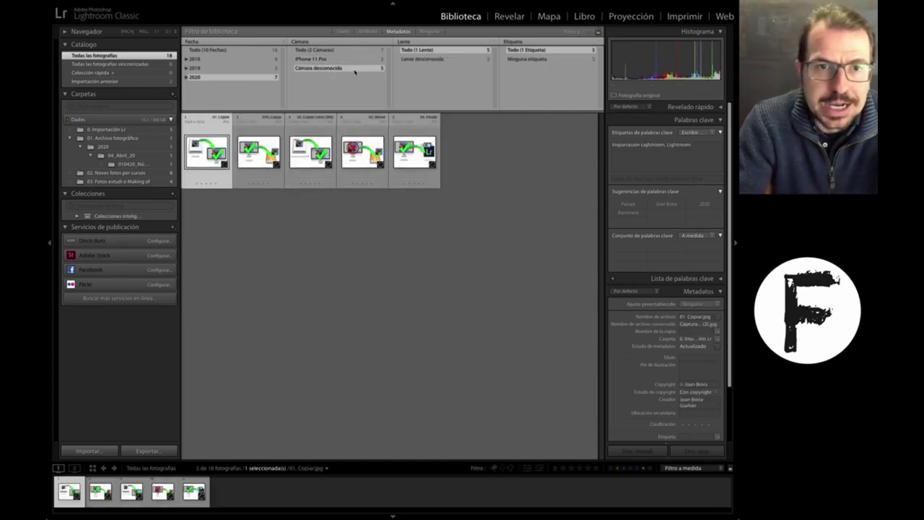
{"action": "left_click", "coordinate": [414, 59]}
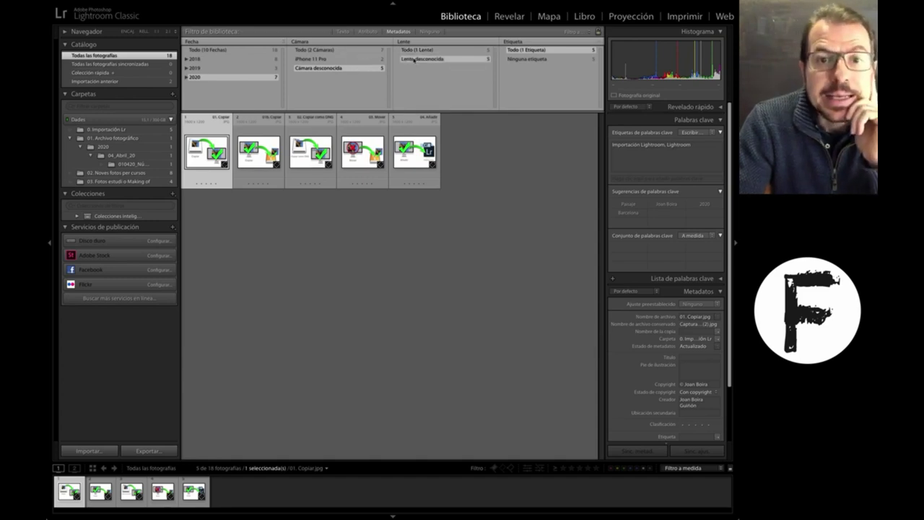
{"action": "left_click", "coordinate": [309, 51]}
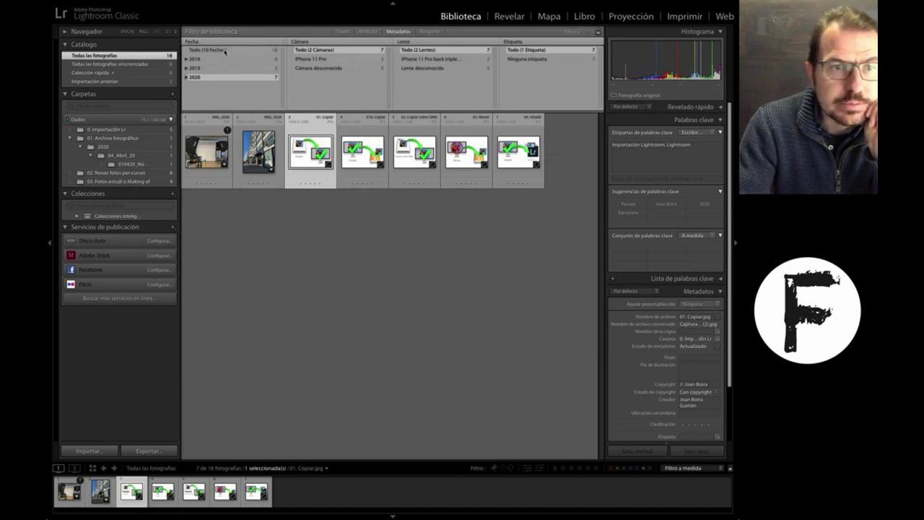
{"action": "left_click", "coordinate": [225, 51]}
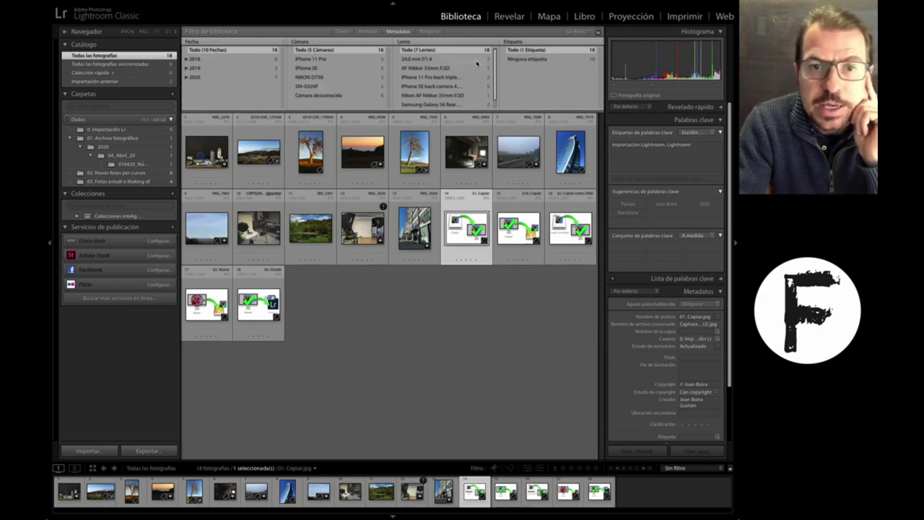
{"action": "scroll", "coordinate": [494, 70], "scroll_direction": "down", "scroll_amount": 1}
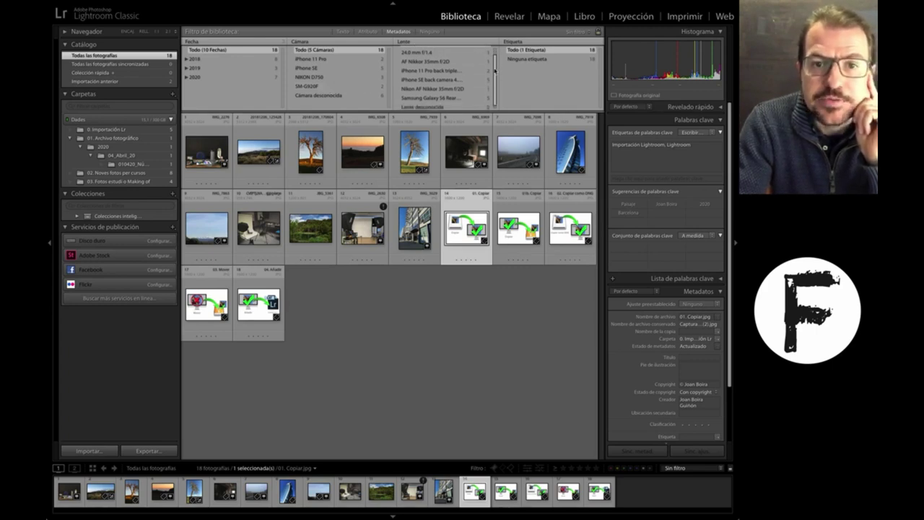
{"action": "left_click", "coordinate": [435, 90]}
{"action": "scroll", "coordinate": [490, 76], "scroll_direction": "up", "scroll_amount": 1}
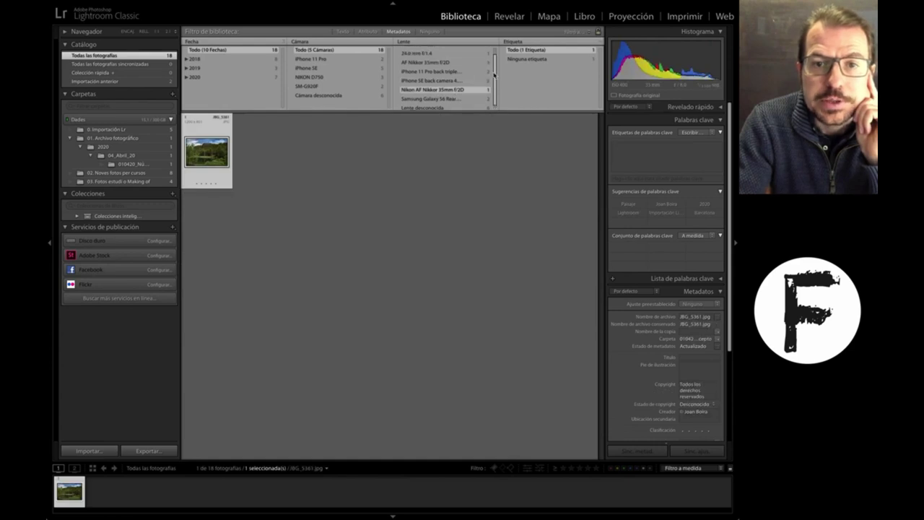
{"action": "left_click", "coordinate": [435, 61]}
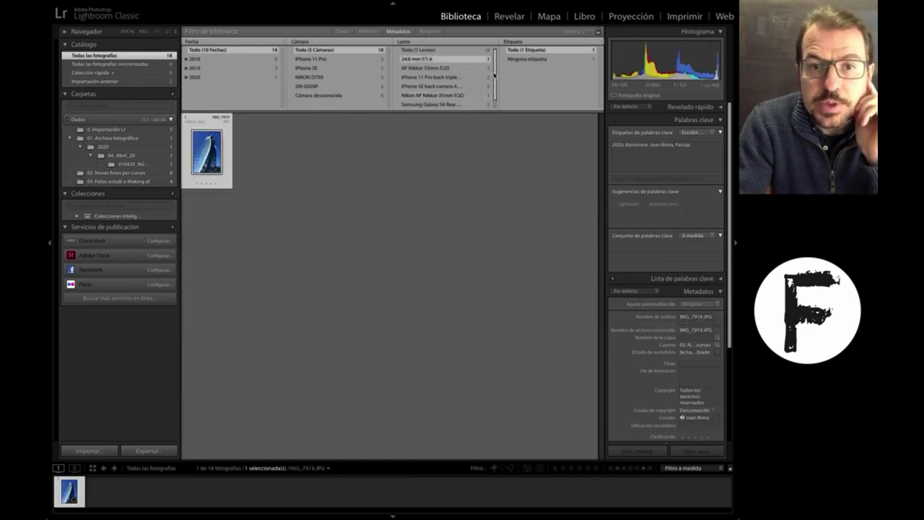
{"action": "left_click_drag", "start_coordinate": [493, 65], "coordinate": [494, 91]}
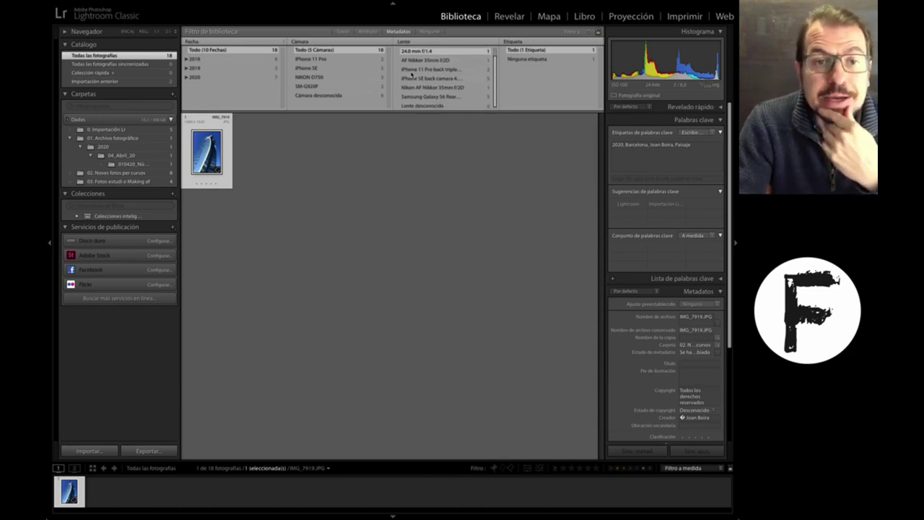
{"action": "scroll", "coordinate": [495, 64], "scroll_direction": "up", "scroll_amount": 1}
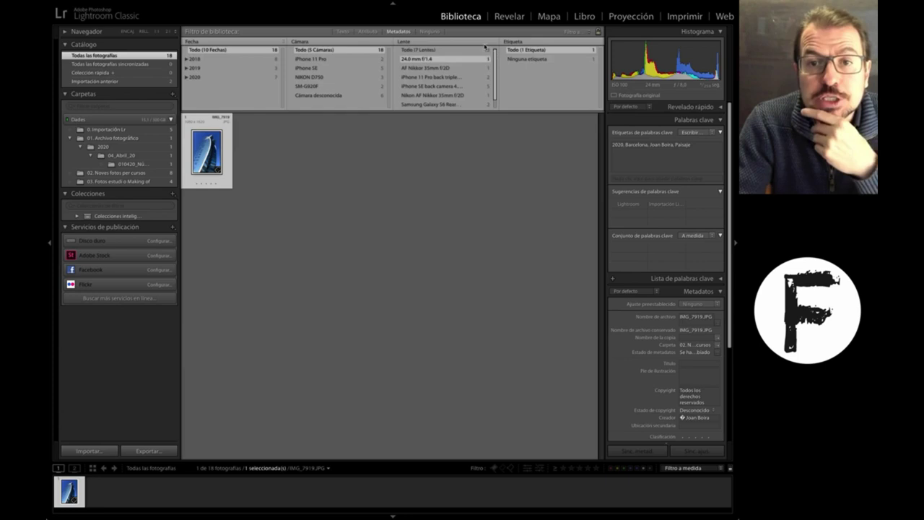
{"action": "left_click", "coordinate": [440, 51]}
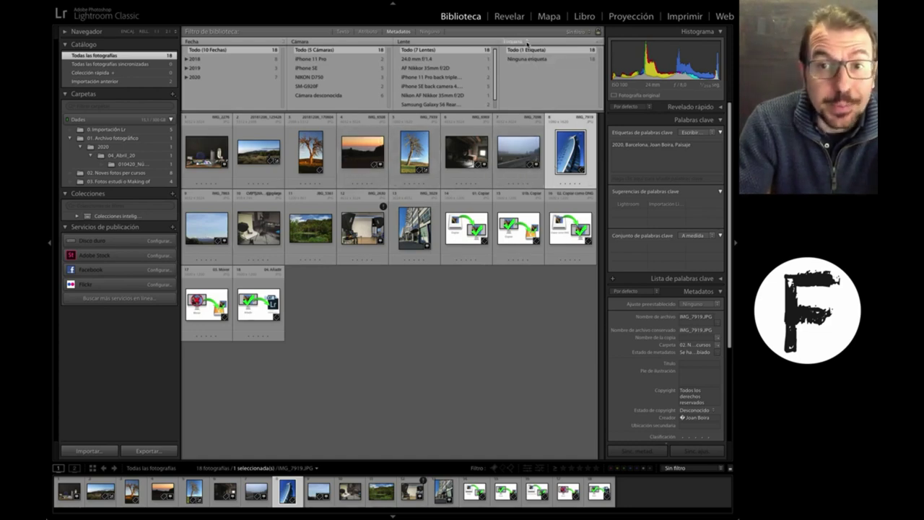
- Check the Etiqueta column's metadata choices without changing them, then switch the Library Filter to Text
{"action": "left_click", "coordinate": [527, 43]}
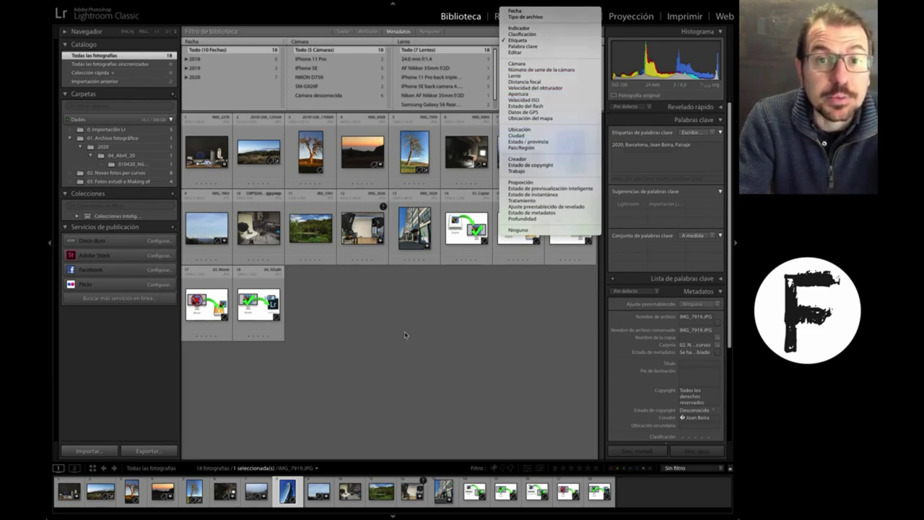
{"action": "left_click", "coordinate": [430, 272]}
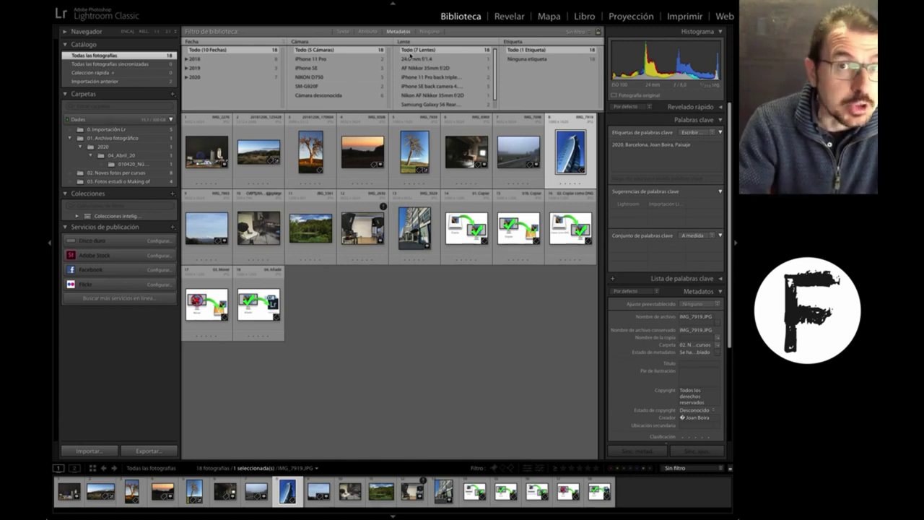
{"action": "left_click", "coordinate": [344, 32]}
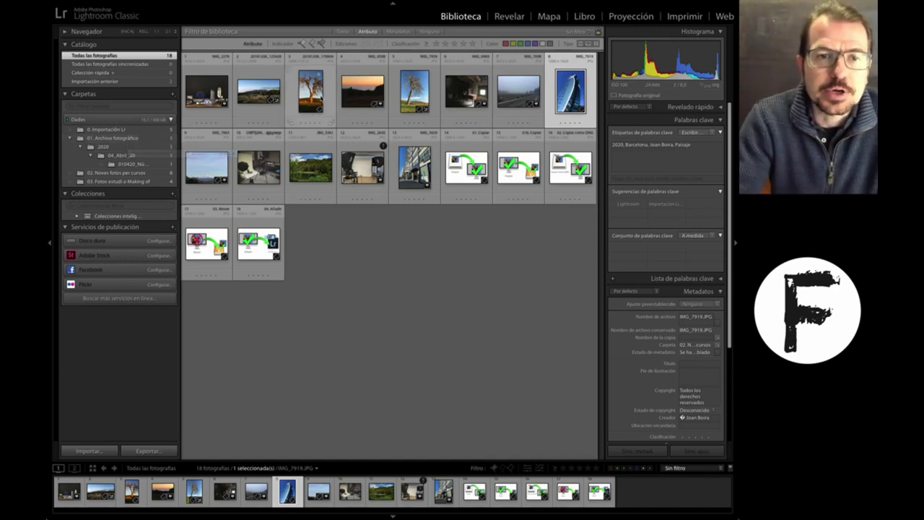
- Select the lone-tree photo 20181206_170604 and enlarge it in Loupe view
{"action": "left_click", "coordinate": [310, 92]}
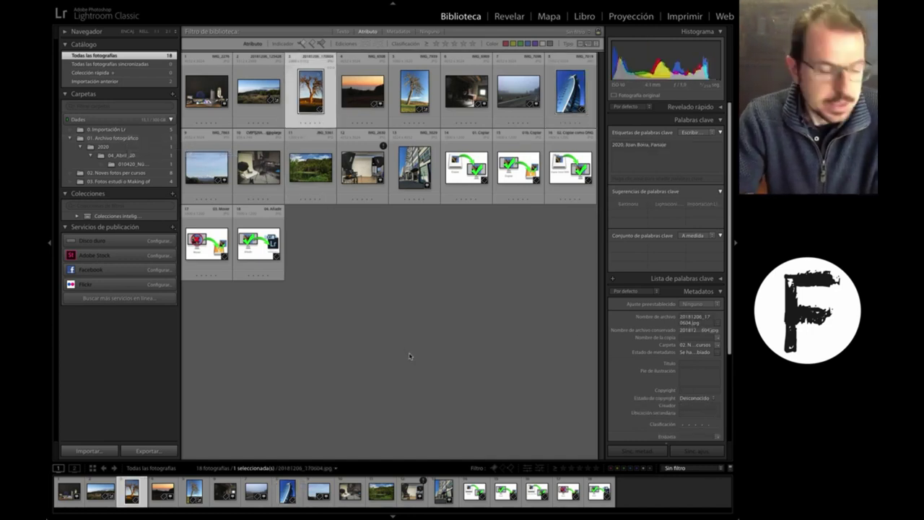
{"action": "key", "text": "e"}
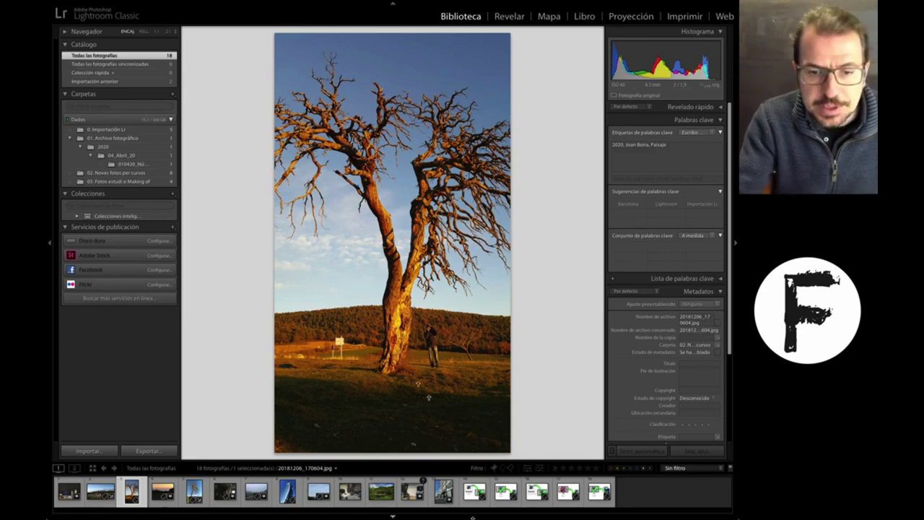
- In Develop, crop the tree photo by raising the bottom edge and shifting the frame down
{"action": "key", "text": "d"}
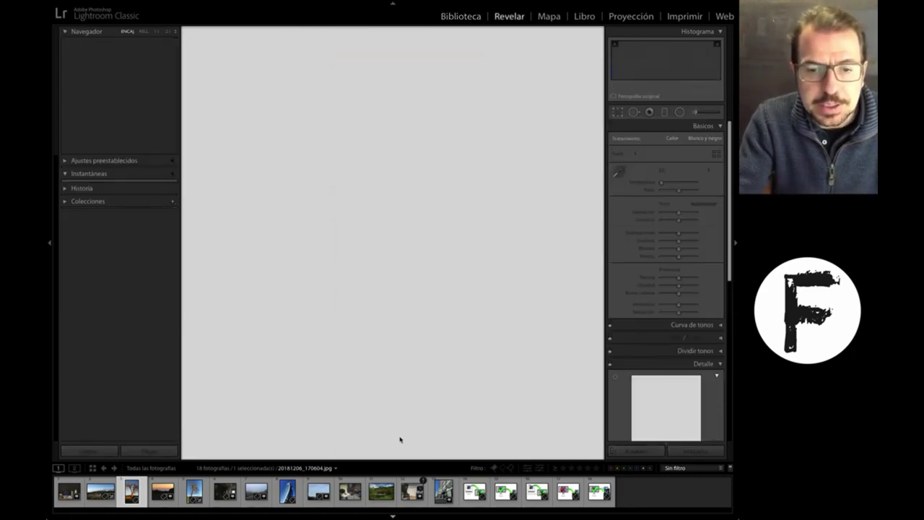
{"action": "key", "text": "r"}
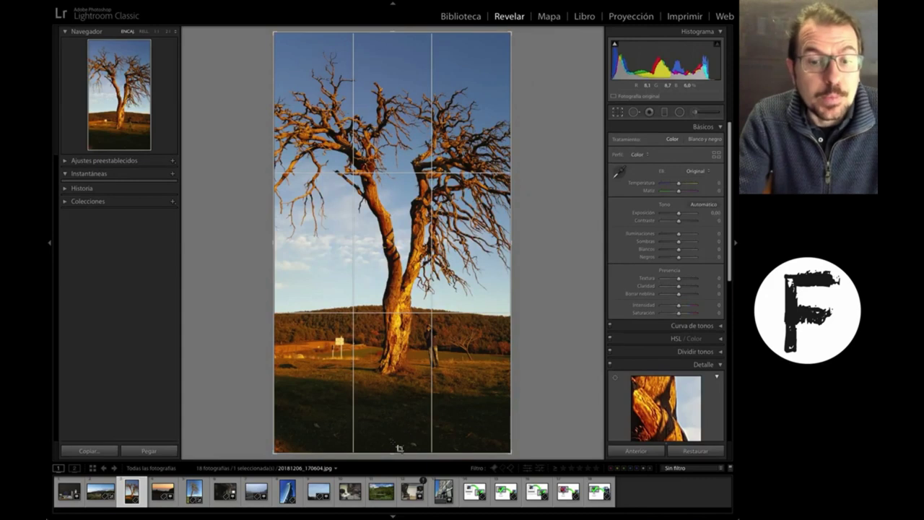
{"action": "left_click_drag", "start_coordinate": [393, 451], "coordinate": [392, 390]}
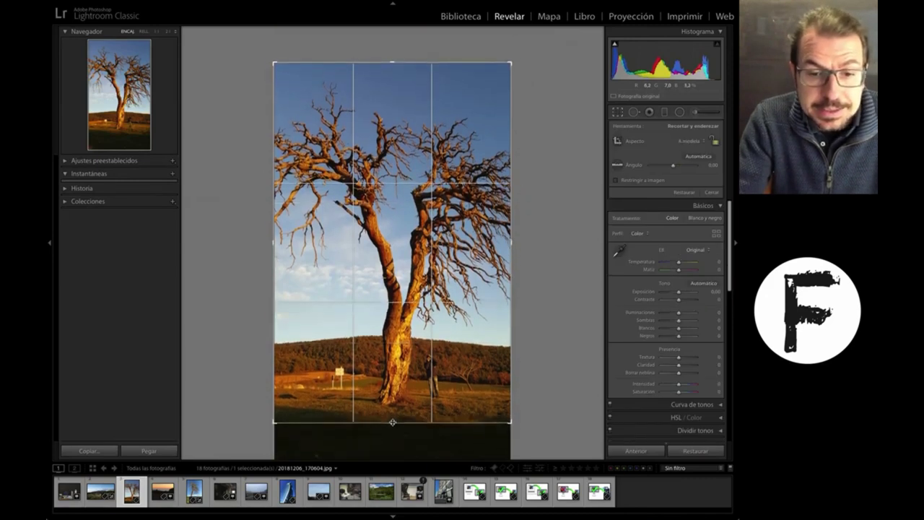
{"action": "left_click_drag", "start_coordinate": [423, 77], "coordinate": [405, 109]}
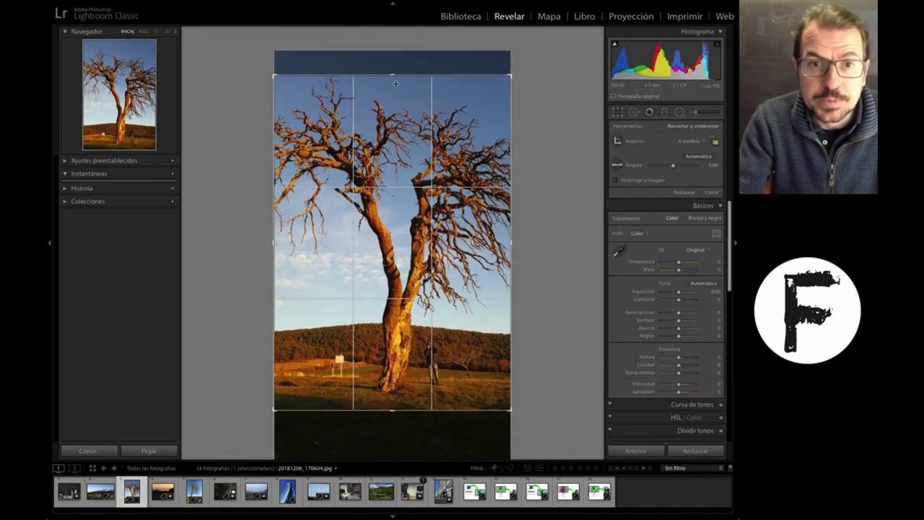
{"action": "key", "text": "Return"}
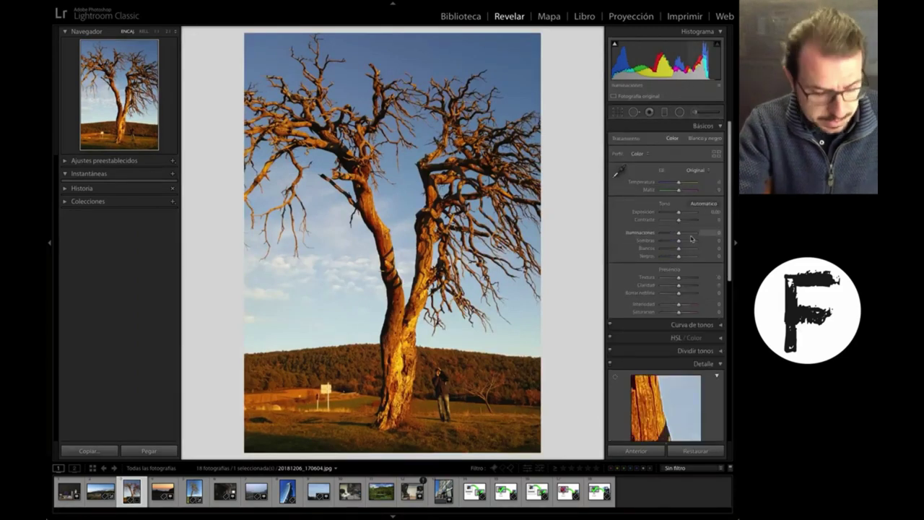
- Raise the tree photo's saturation to +34 and add clarity, then reset its adjustments and return to Biblioteca
{"action": "left_click_drag", "start_coordinate": [678, 311], "coordinate": [681, 313]}
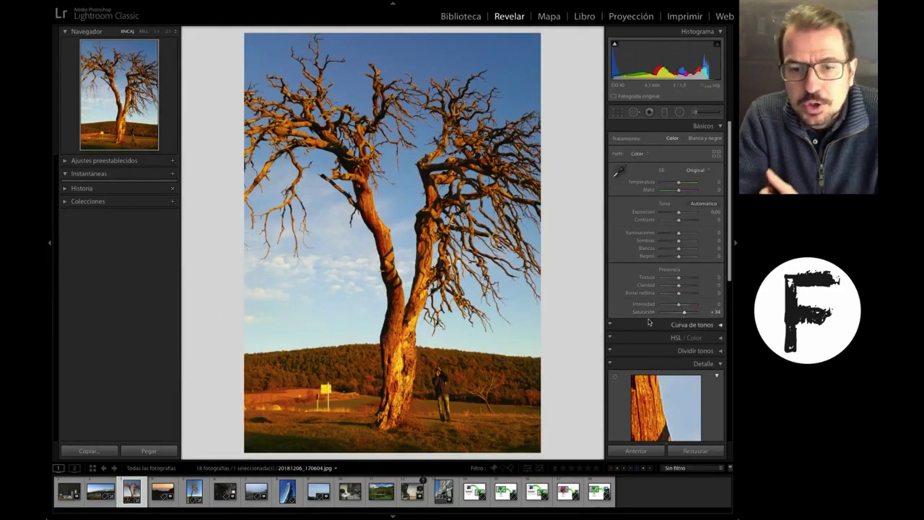
{"action": "left_click_drag", "start_coordinate": [677, 285], "coordinate": [686, 286]}
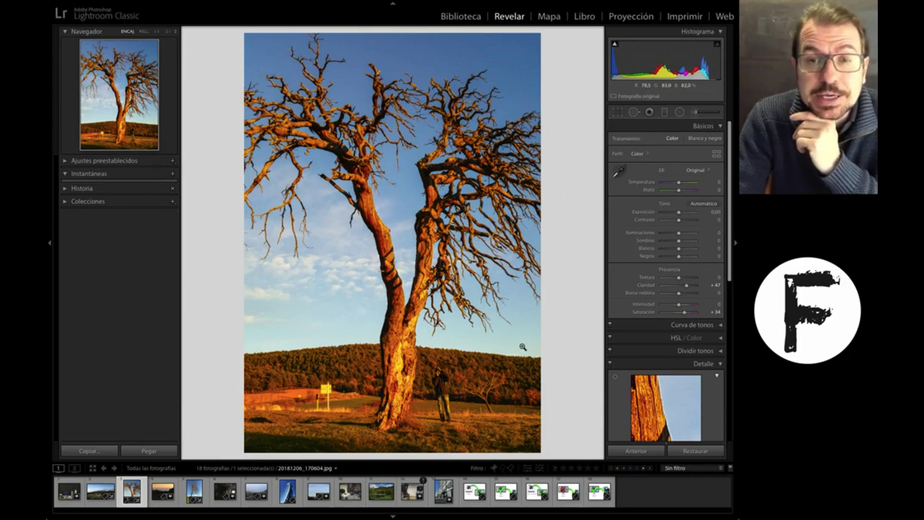
{"action": "left_click", "coordinate": [693, 451]}
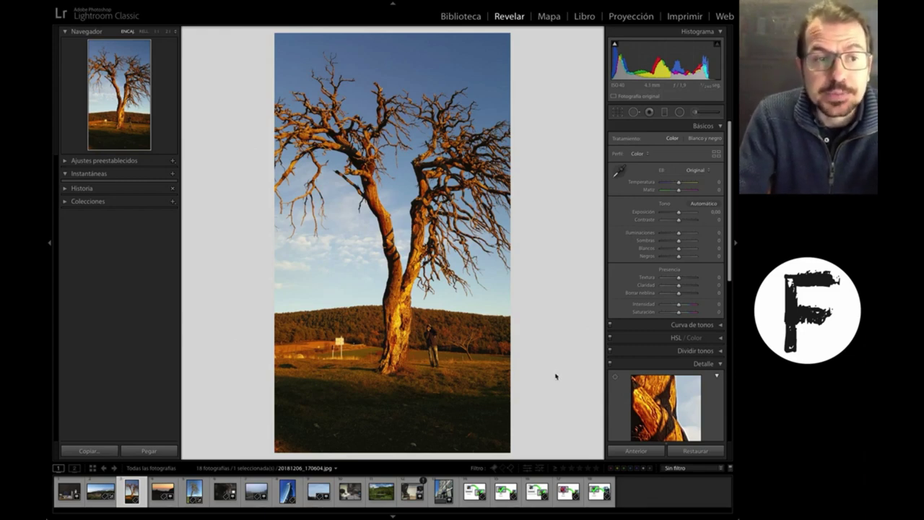
{"action": "left_click", "coordinate": [459, 15]}
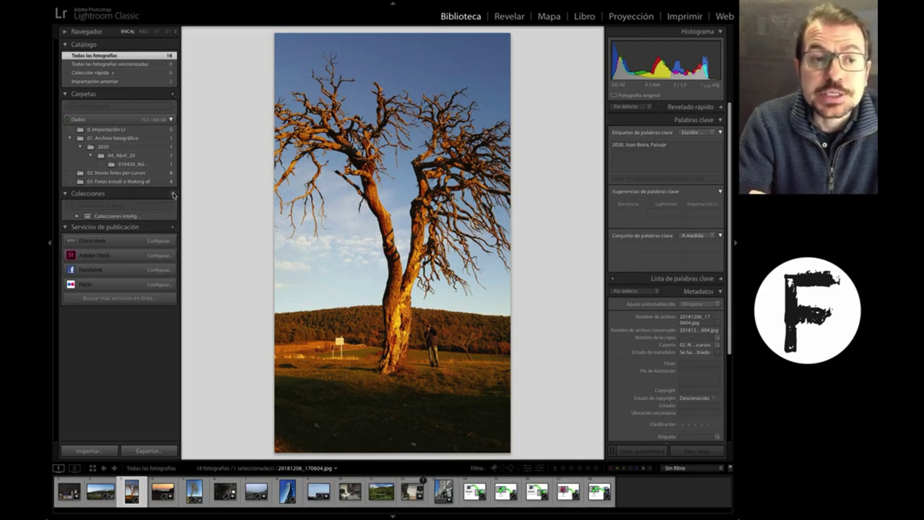
- Create a new collection named 'Retrato' containing the selected tree photo
{"action": "left_click", "coordinate": [173, 195]}
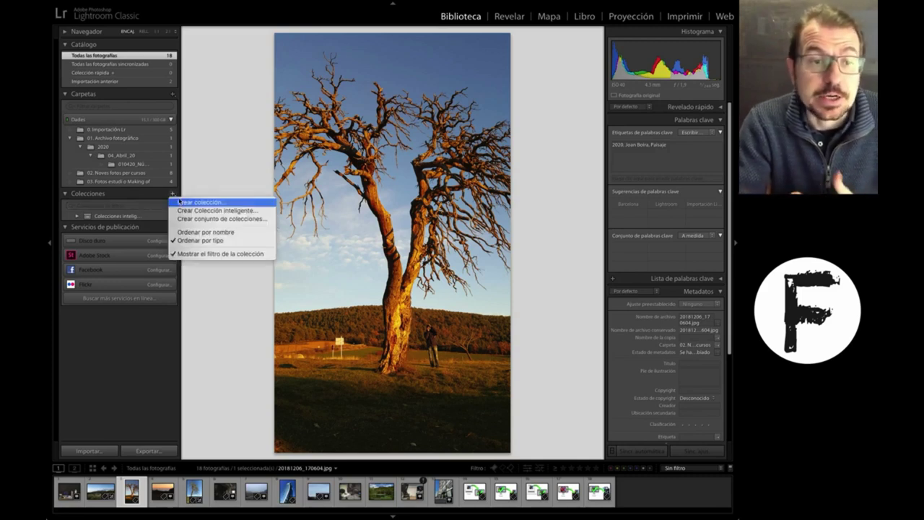
{"action": "left_click", "coordinate": [182, 202]}
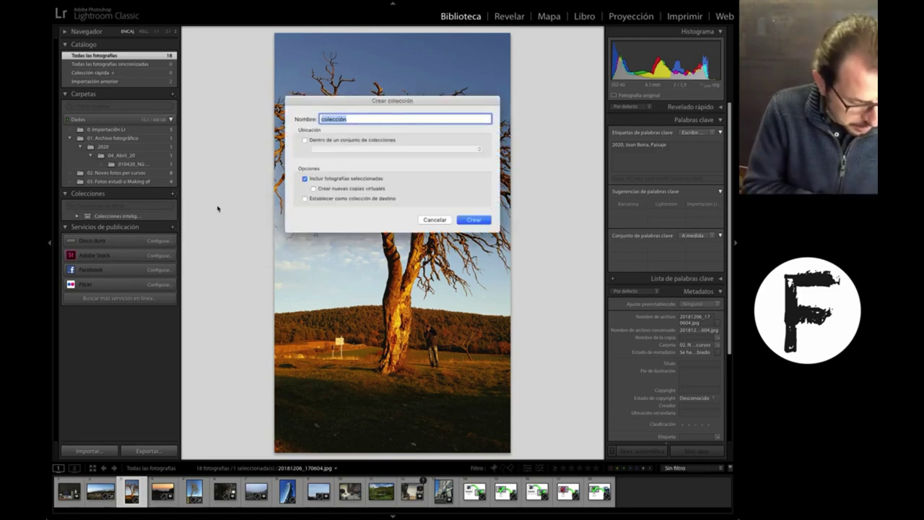
{"action": "type", "text": "Ret"}
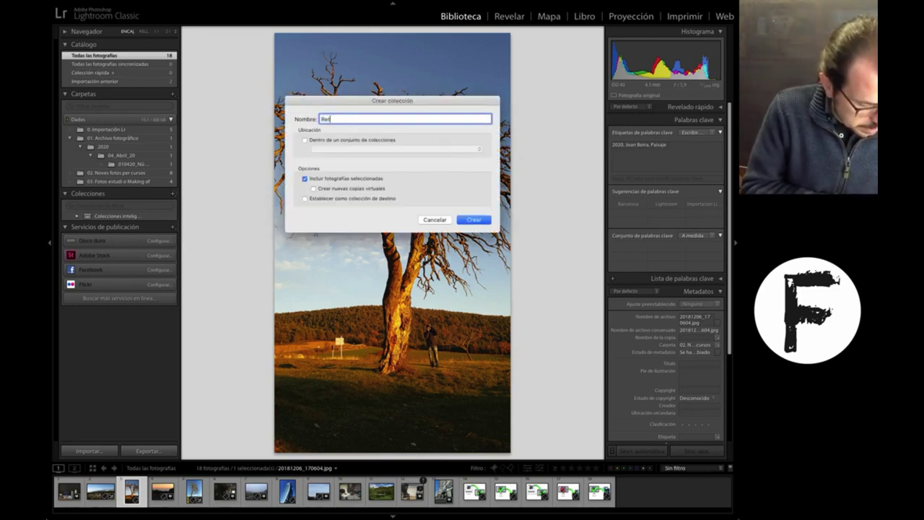
{"action": "type", "text": "rato"}
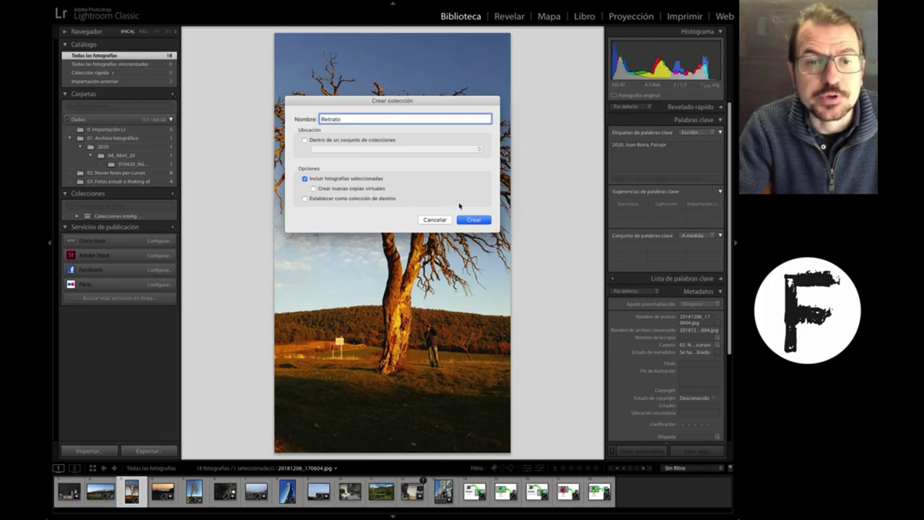
{"action": "left_click", "coordinate": [481, 220]}
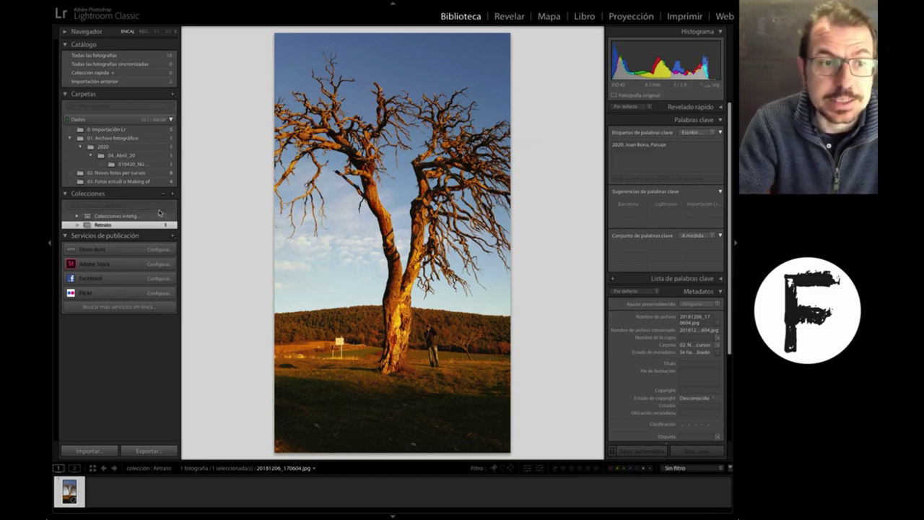
- Add the second tree photo to the Retrato collection and convert it to black and white
{"action": "left_click", "coordinate": [139, 56]}
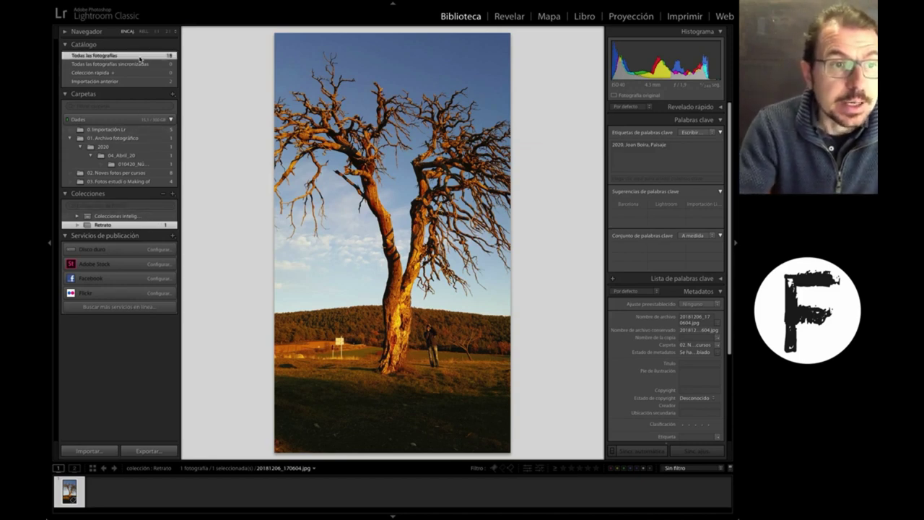
{"action": "key", "text": "g"}
{"action": "key", "text": "Right"}
{"action": "key", "text": "Right"}
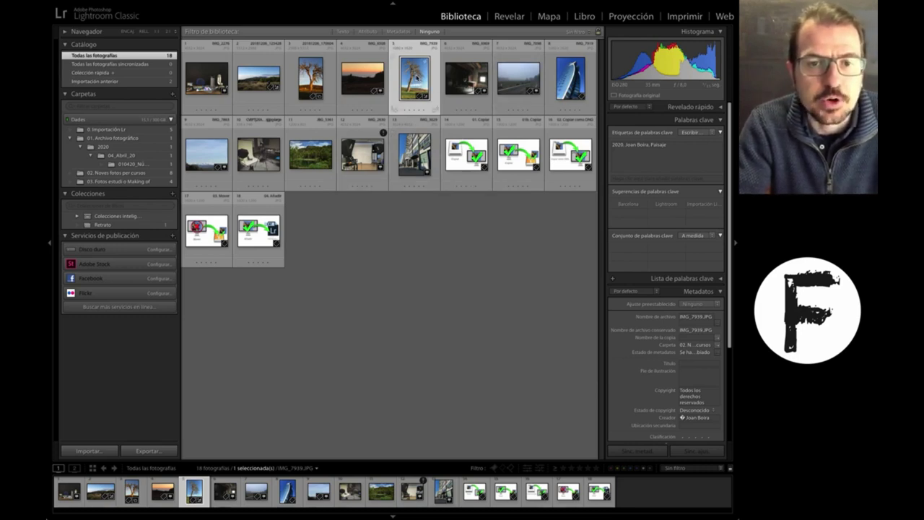
{"action": "left_click_drag", "start_coordinate": [416, 77], "coordinate": [134, 224]}
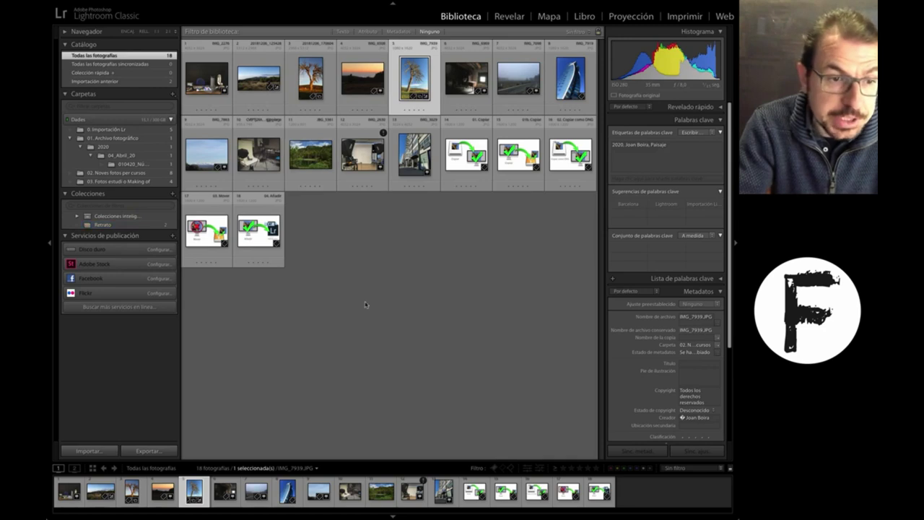
{"action": "left_click", "coordinate": [125, 225]}
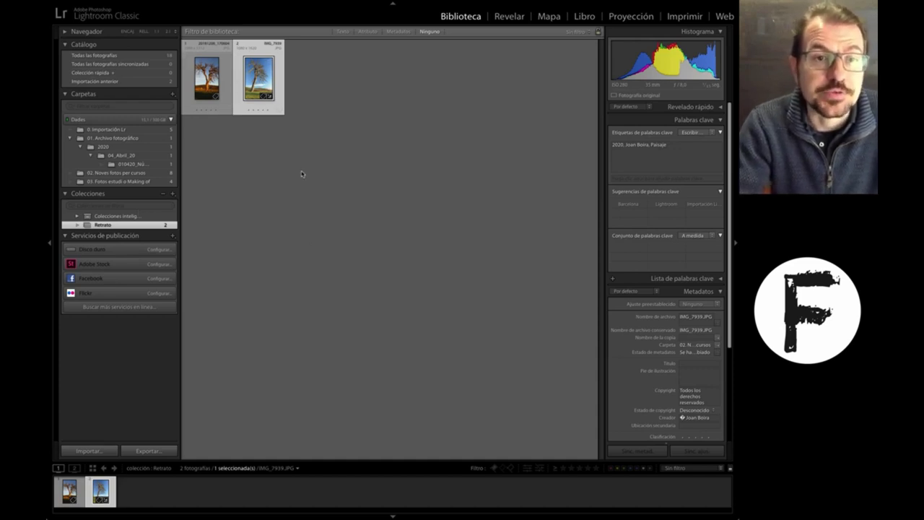
{"action": "key", "text": "v"}
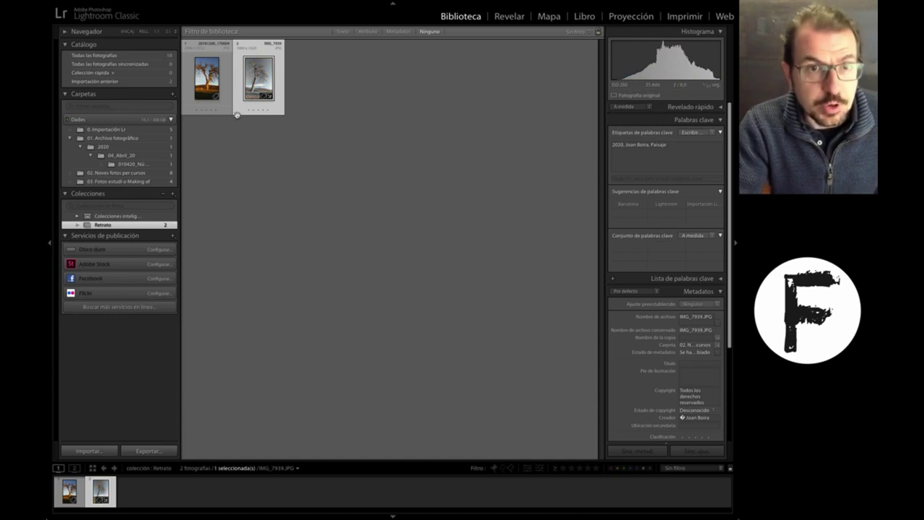
- Browse the catalogue folders, ending on 02. Noves fotos per cursos
{"action": "left_click", "coordinate": [145, 57]}
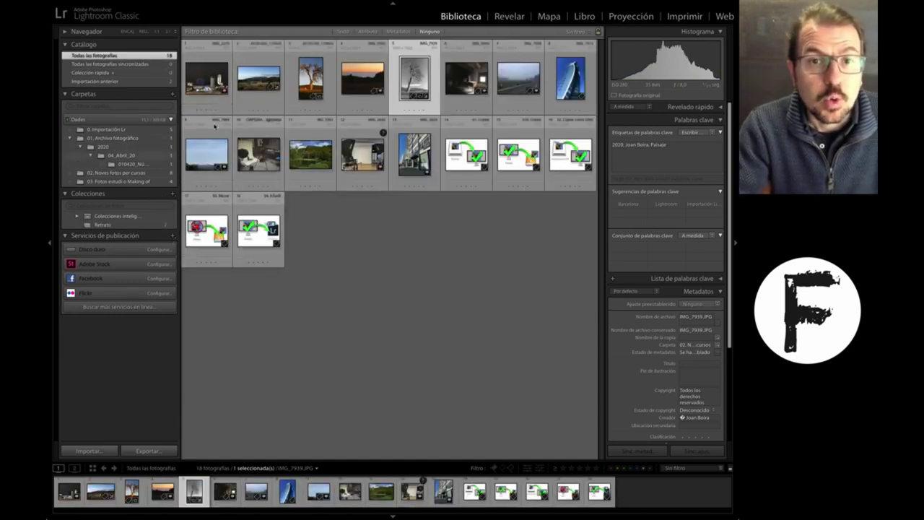
{"action": "left_click", "coordinate": [155, 130]}
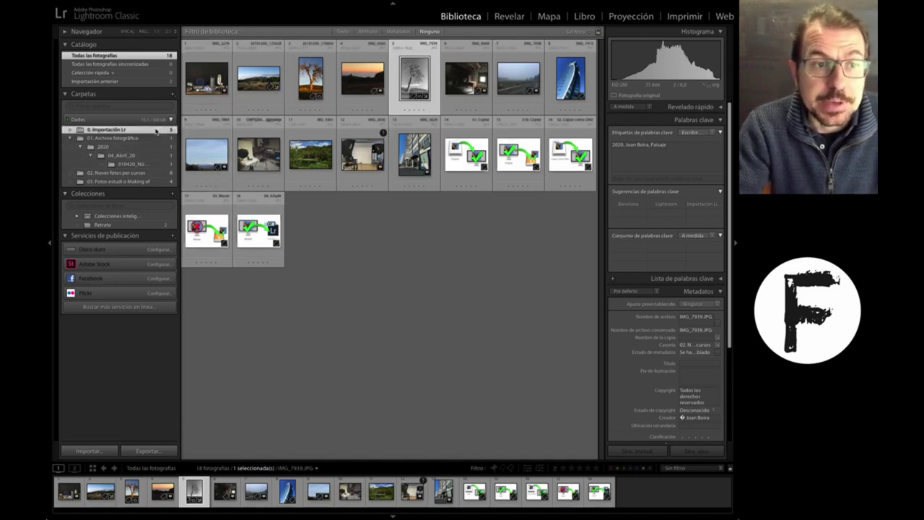
{"action": "left_click", "coordinate": [121, 182]}
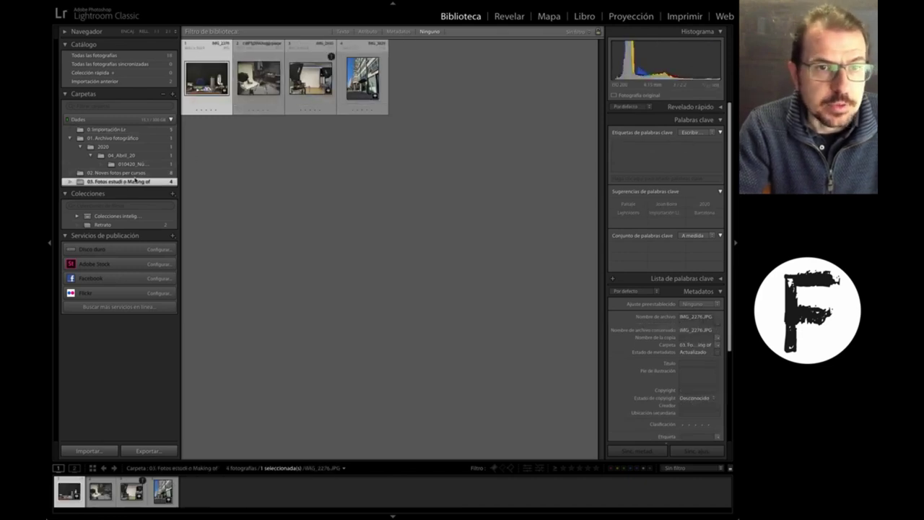
{"action": "left_click", "coordinate": [137, 173]}
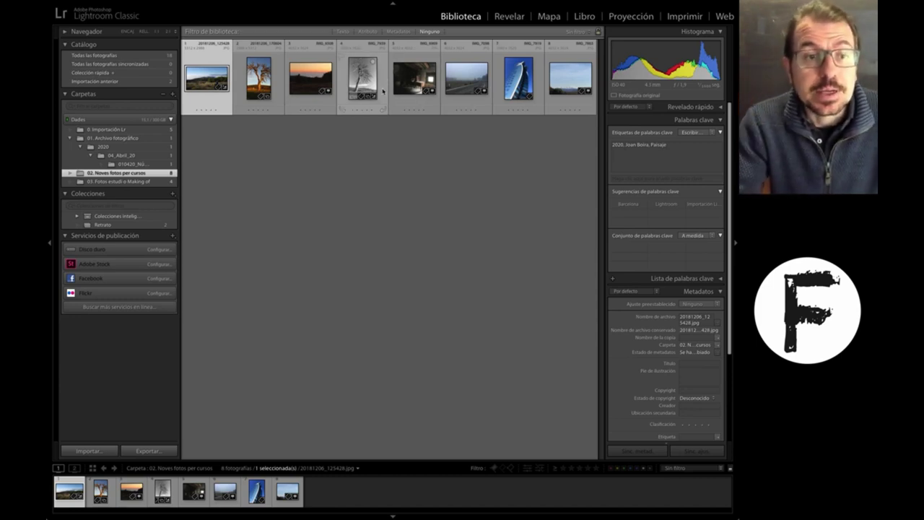
- Crop the black-and-white tree photo to a landscape frame in Revelar
{"action": "left_click", "coordinate": [367, 86]}
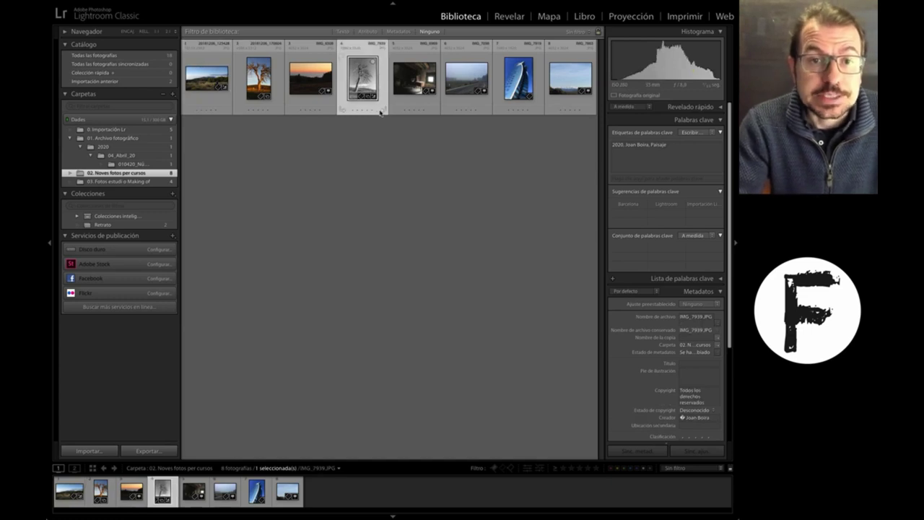
{"action": "key", "text": "d"}
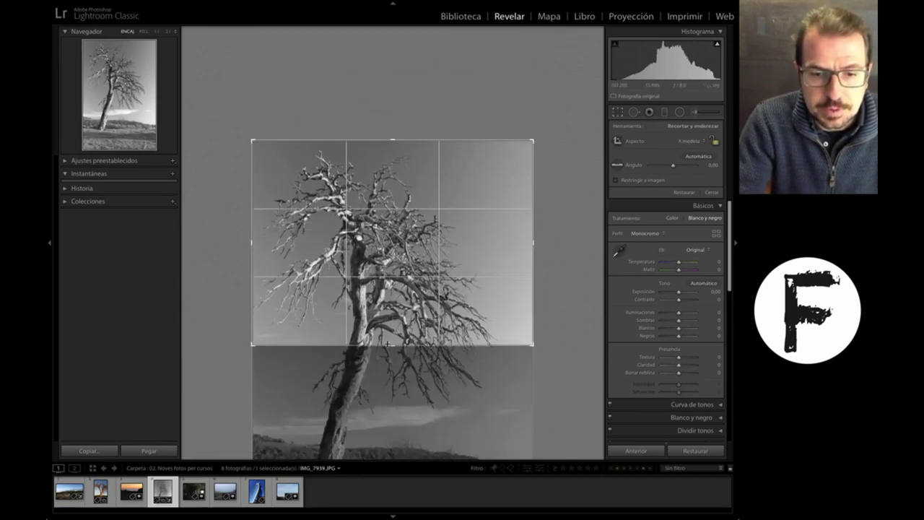
{"action": "left_click_drag", "start_coordinate": [390, 452], "coordinate": [390, 340]}
{"action": "key", "text": "Return"}
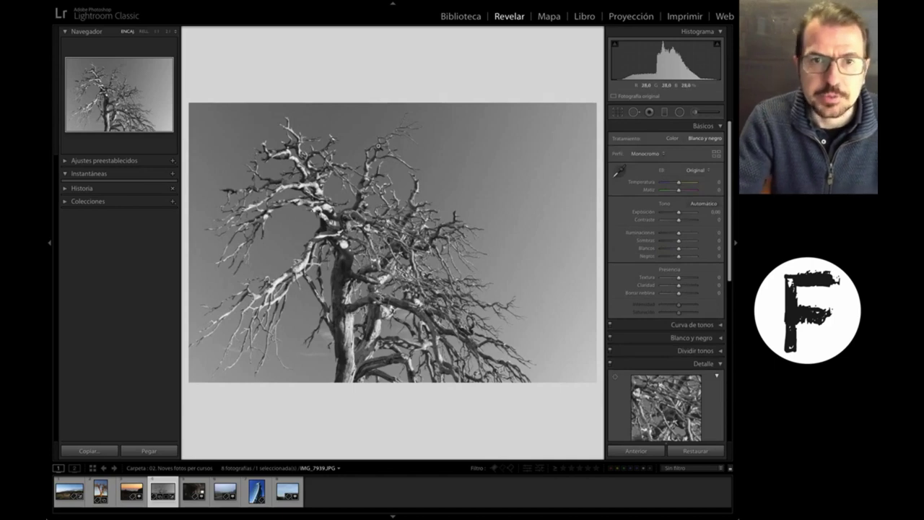
{"action": "key", "text": "g"}
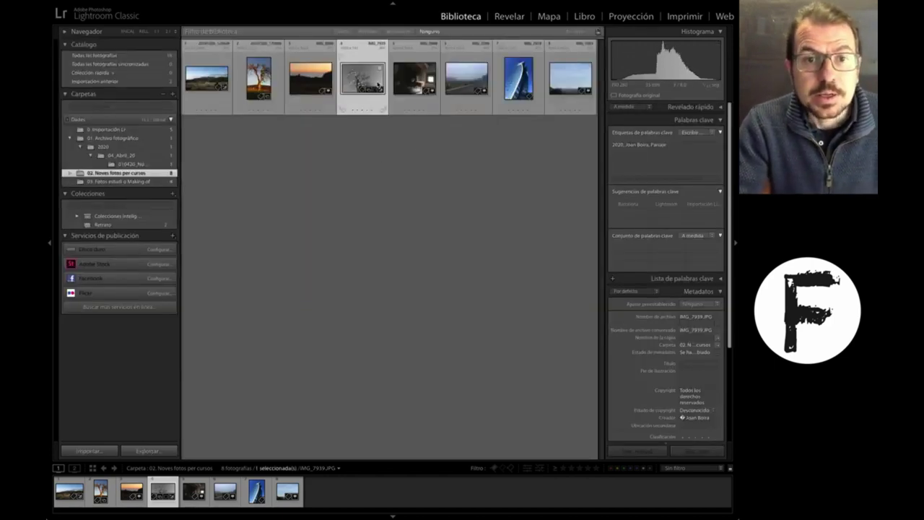
- Reset the Retrato tree photo to its colour original, then show the 02. Noves fotos per cursos folder
{"action": "left_click", "coordinate": [130, 225]}
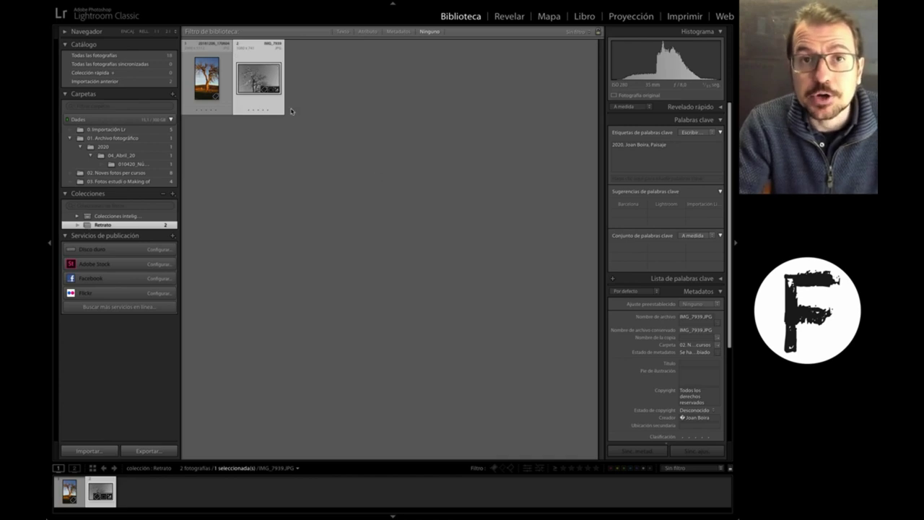
{"action": "mouse_move", "coordinate": [258, 75]}
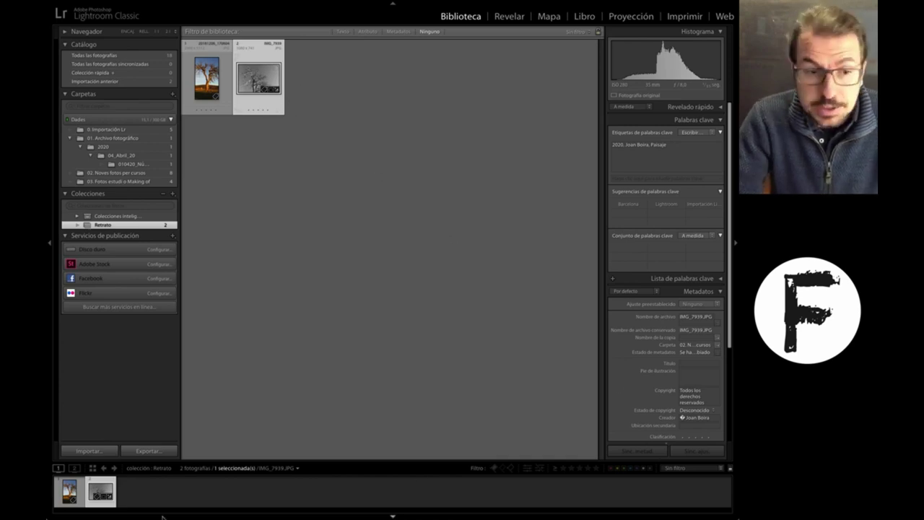
{"action": "left_click", "coordinate": [509, 16]}
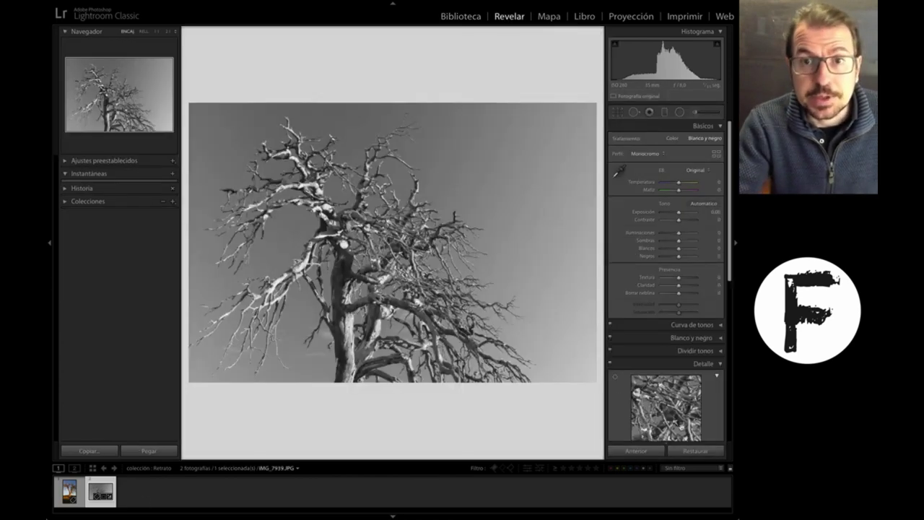
{"action": "left_click", "coordinate": [694, 451]}
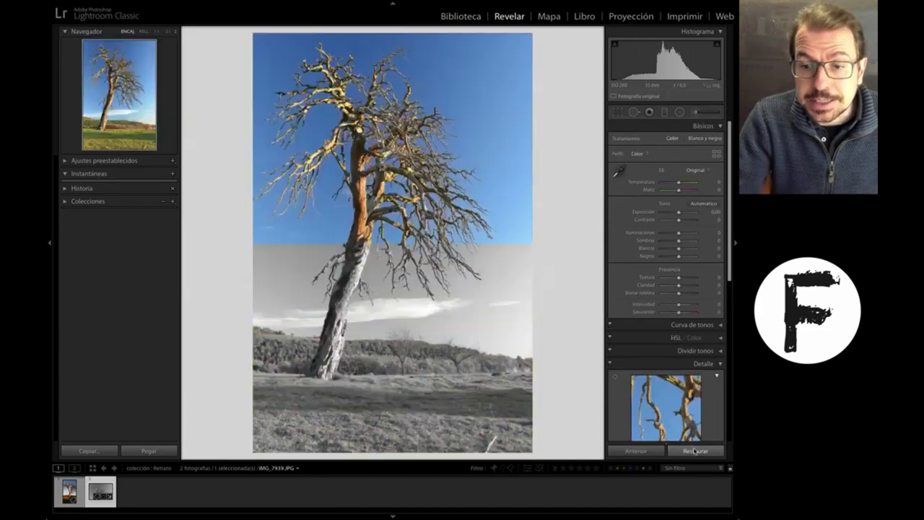
{"action": "left_click", "coordinate": [470, 17]}
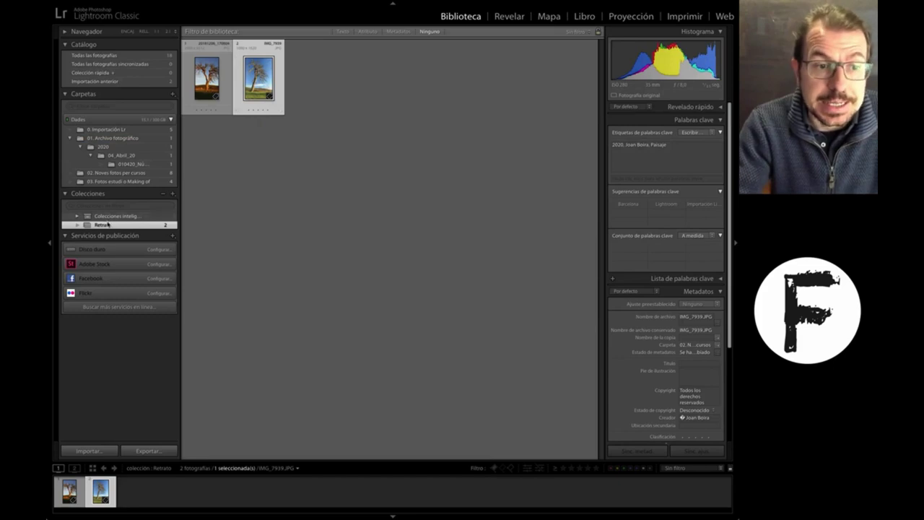
{"action": "left_click", "coordinate": [122, 174]}
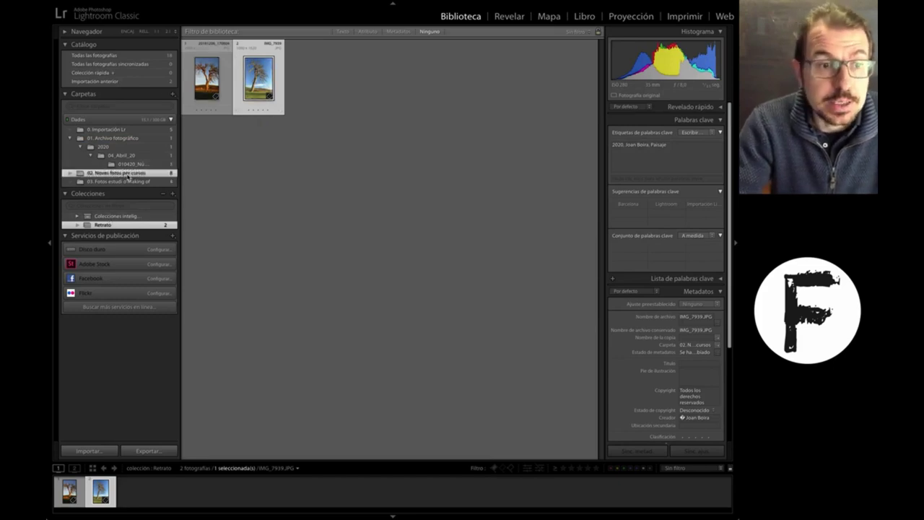
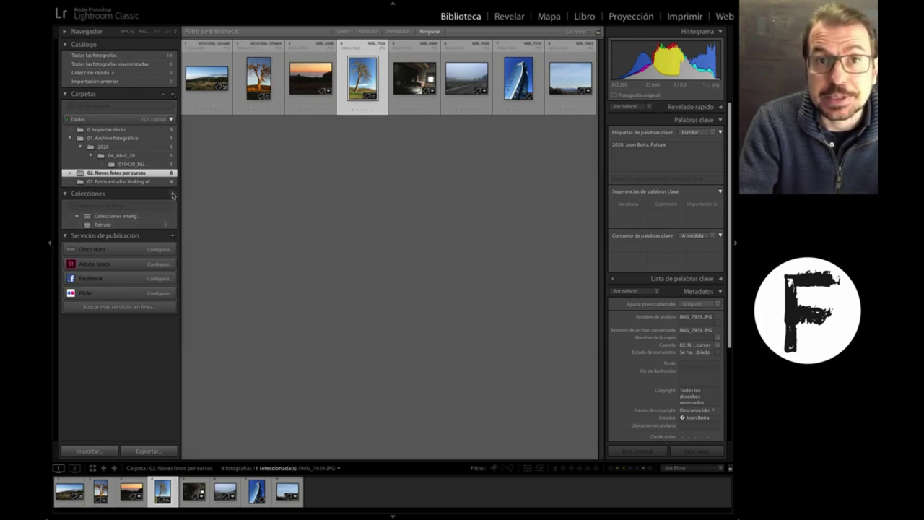
- Create a collection named 'Mis mejores fotos' holding the lone tree photo
{"action": "left_click", "coordinate": [173, 195]}
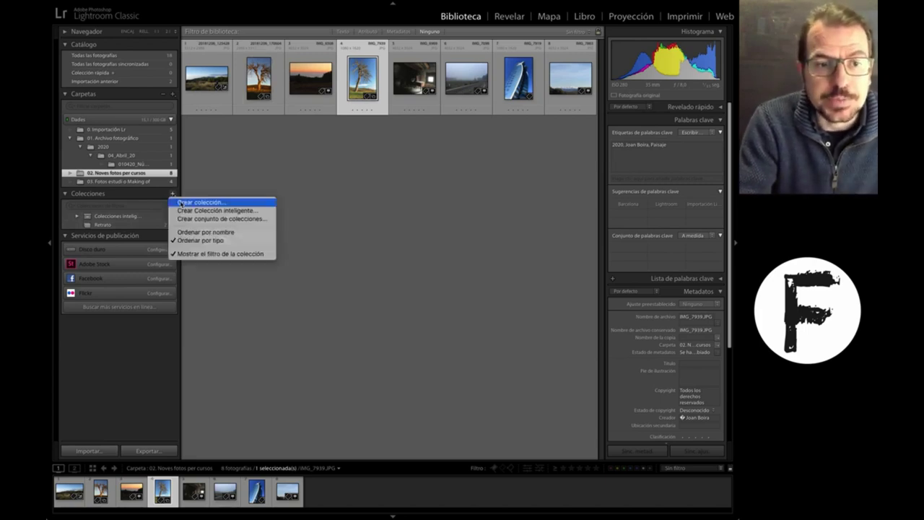
{"action": "left_click", "coordinate": [184, 200]}
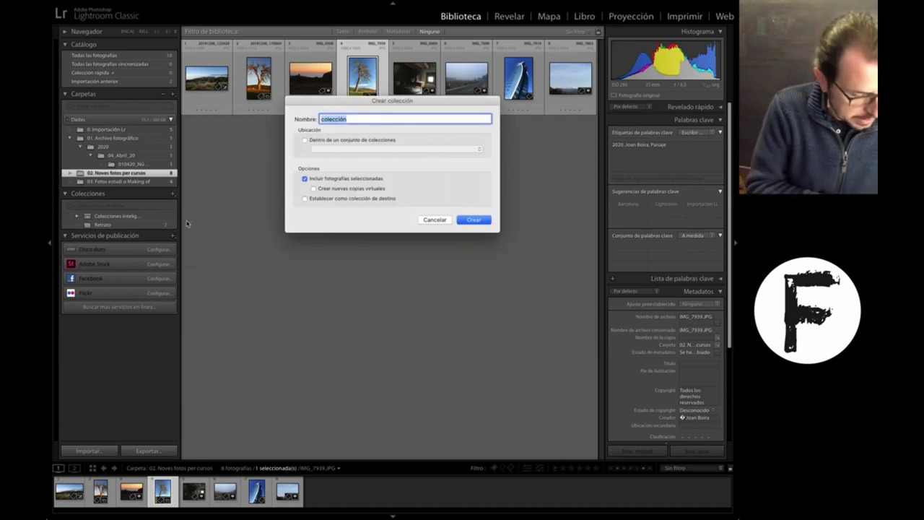
{"action": "type", "text": "Mis m"}
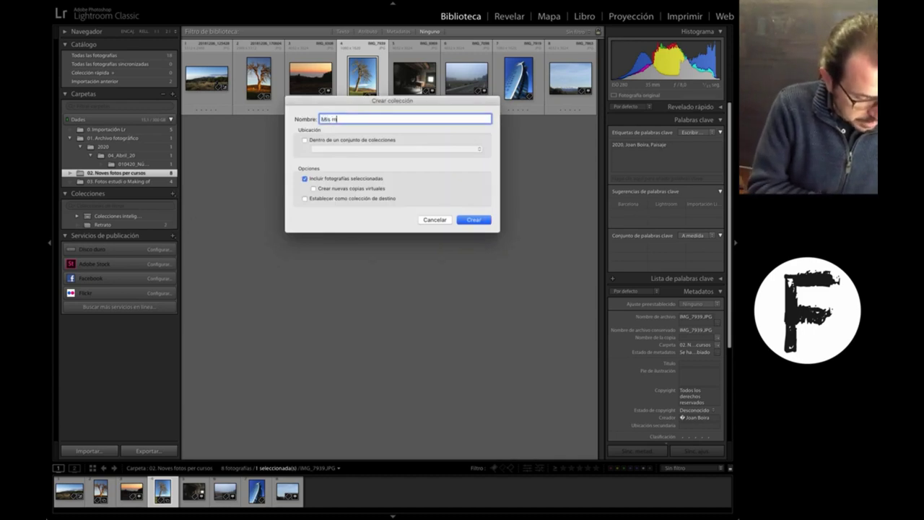
{"action": "type", "text": "ejores fotos"}
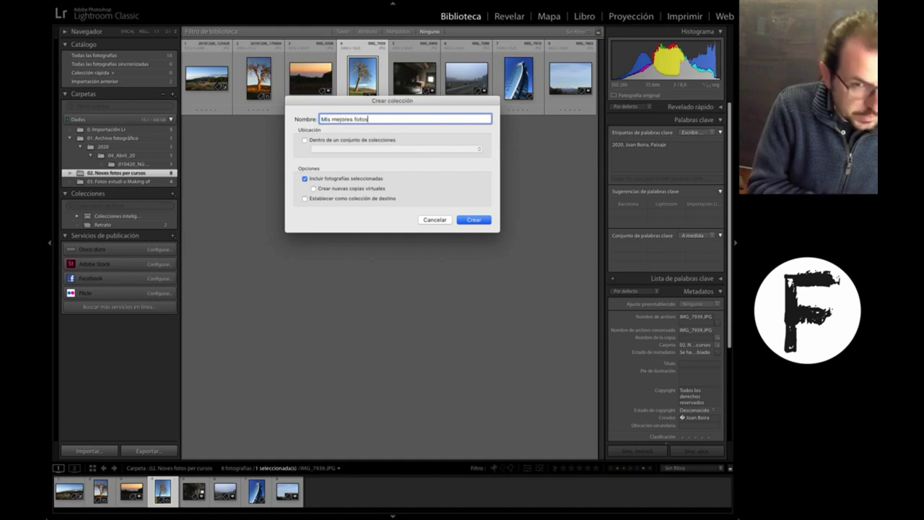
{"action": "key", "text": "Return"}
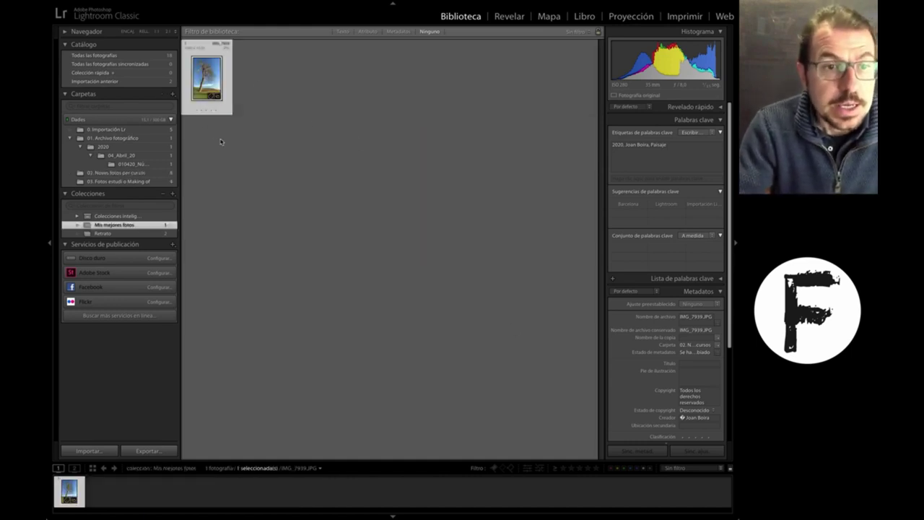
- Make the tree photo black and white and check it in the Retrato collection
{"action": "left_click", "coordinate": [148, 233]}
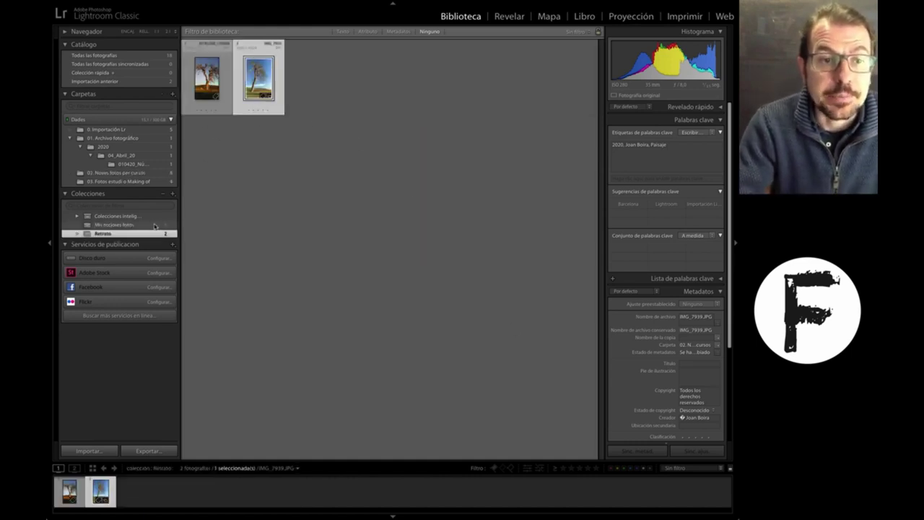
{"action": "left_click", "coordinate": [155, 225]}
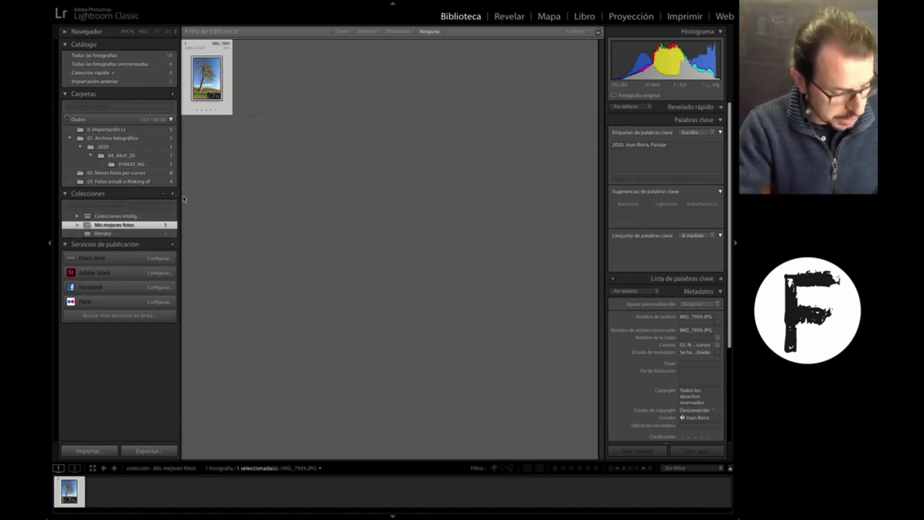
{"action": "key", "text": "v"}
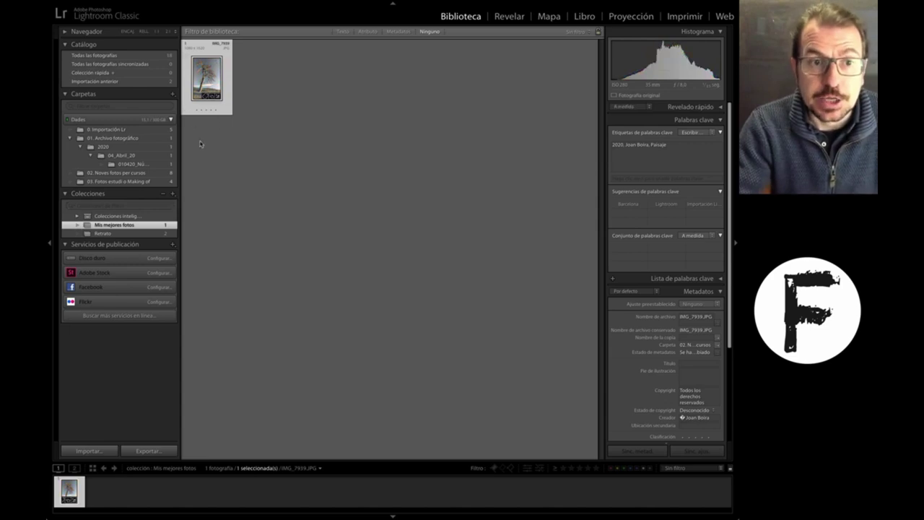
{"action": "left_click", "coordinate": [130, 233]}
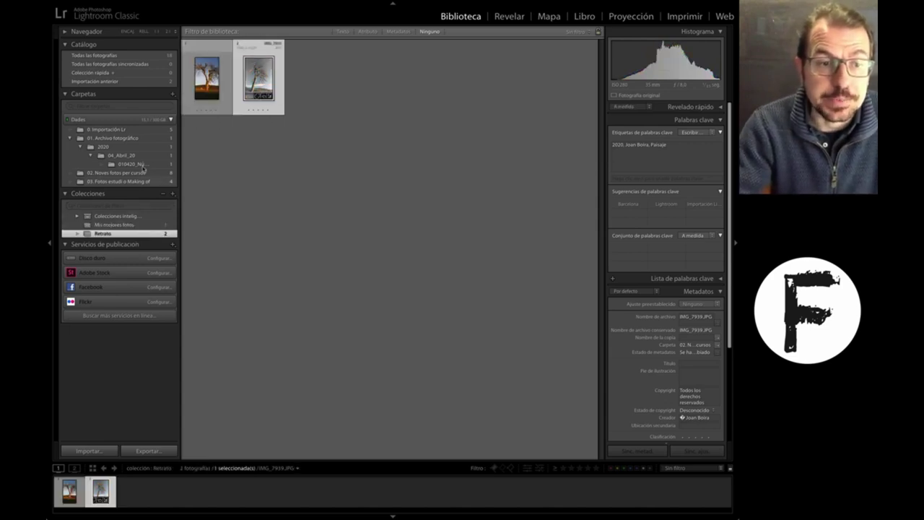
- Preview 02. Noves fotos per cursos in the Book module, dismiss its tips, then return to the Library
{"action": "left_click", "coordinate": [148, 175]}
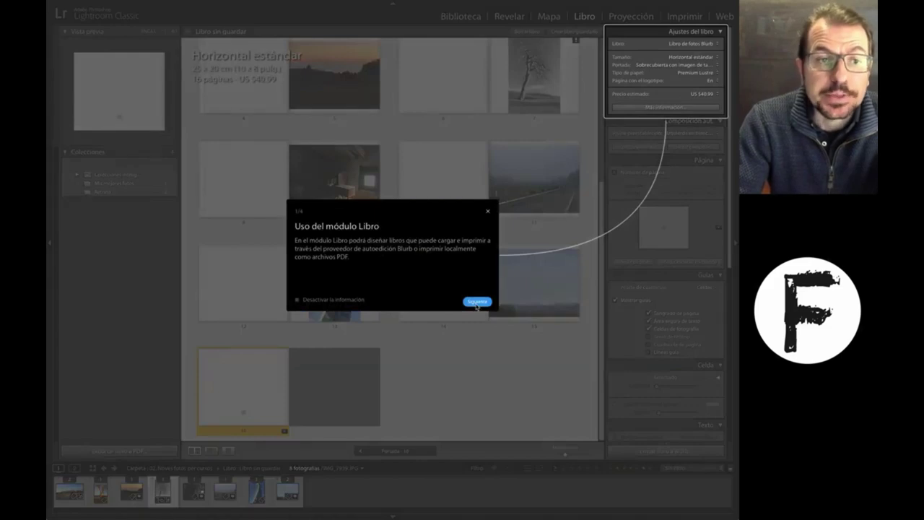
{"action": "left_click", "coordinate": [476, 302]}
{"action": "left_click", "coordinate": [476, 302]}
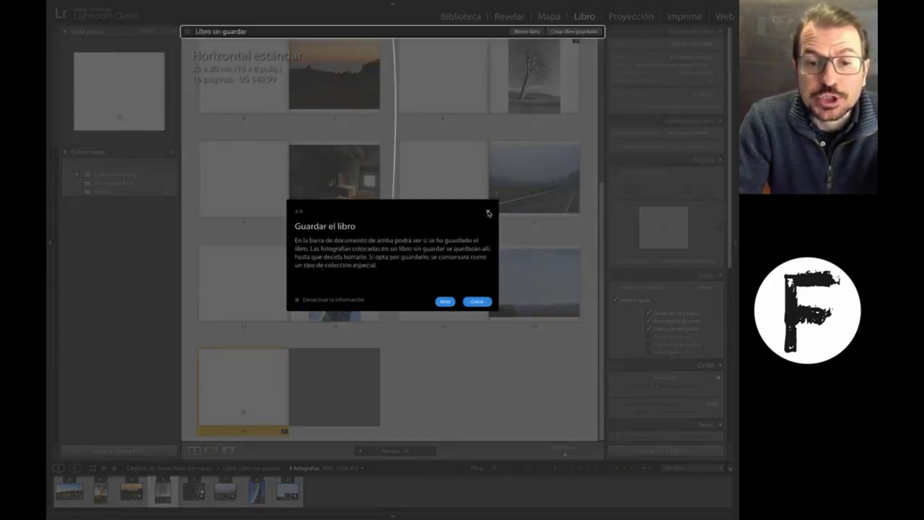
{"action": "left_click", "coordinate": [488, 213]}
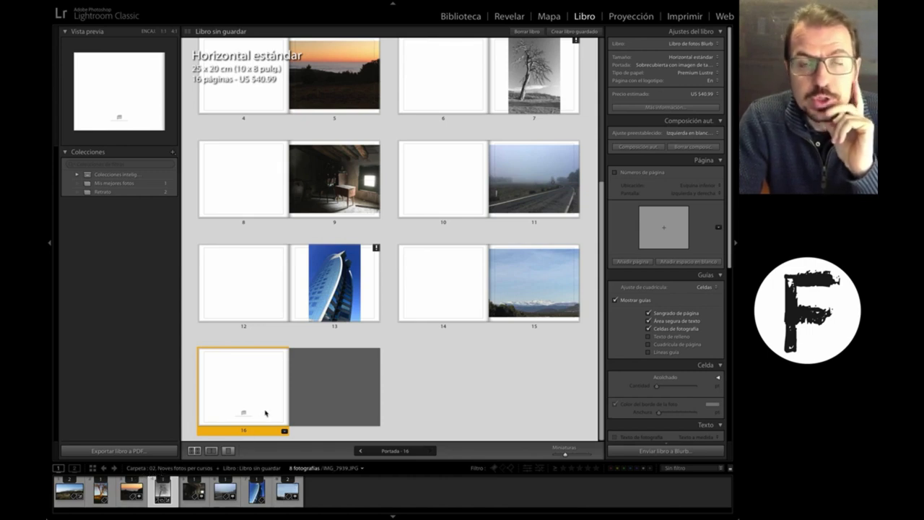
{"action": "left_click", "coordinate": [459, 16]}
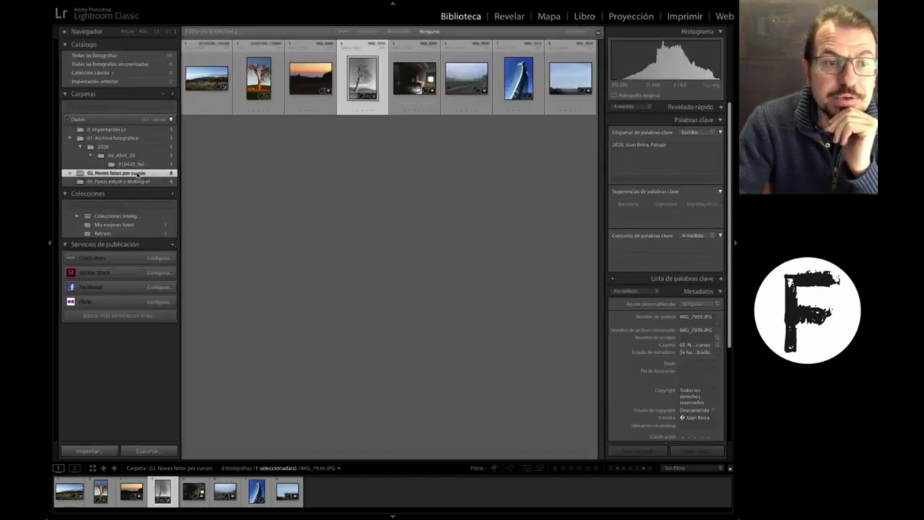
- Create a 'Libro 1' collection from the first photo of 03. Fotos estudi o Making of
{"action": "left_click", "coordinate": [140, 181]}
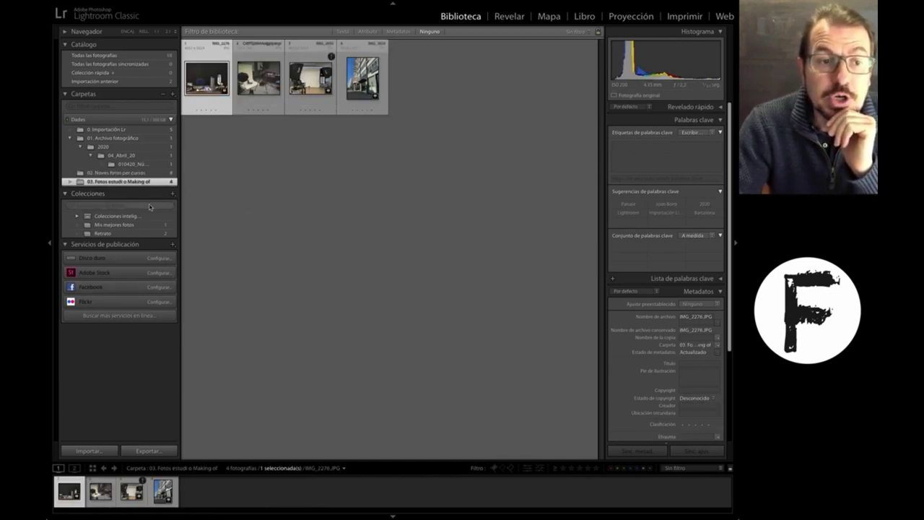
{"action": "left_click", "coordinate": [172, 193]}
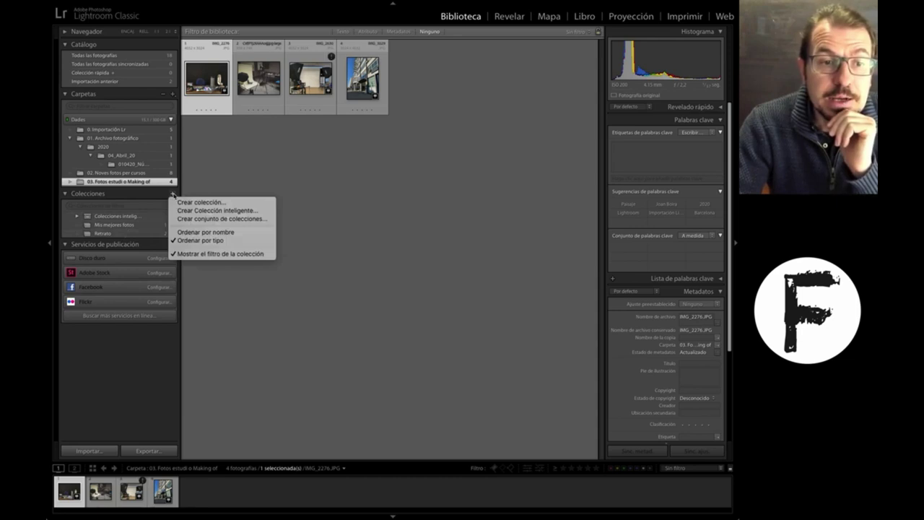
{"action": "left_click", "coordinate": [181, 202]}
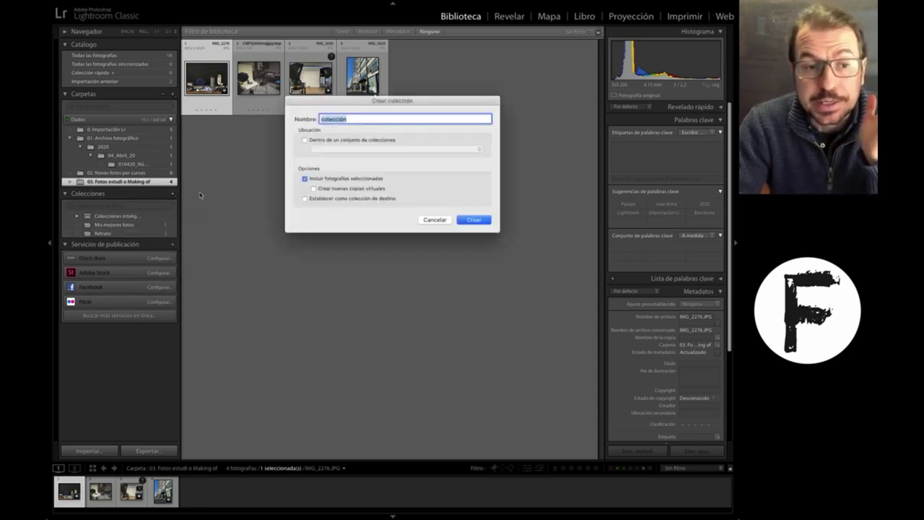
{"action": "type", "text": "L"}
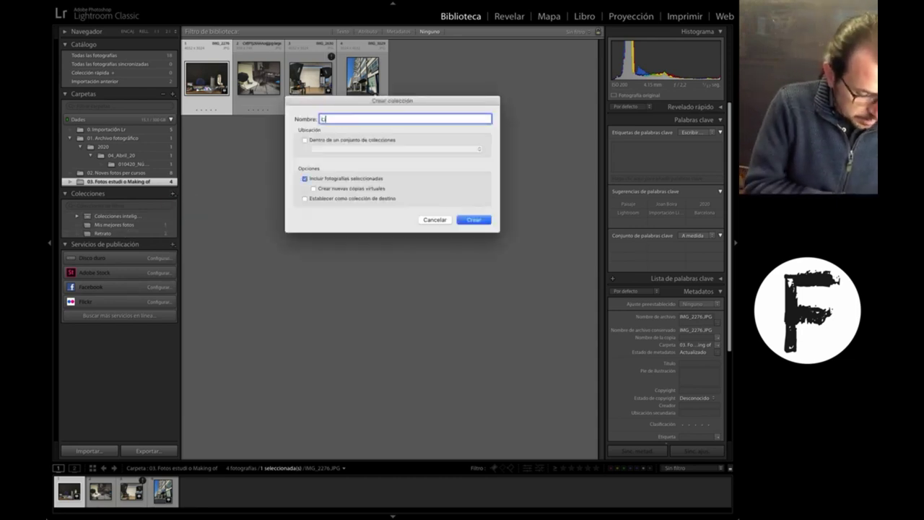
{"action": "type", "text": "ibro 1"}
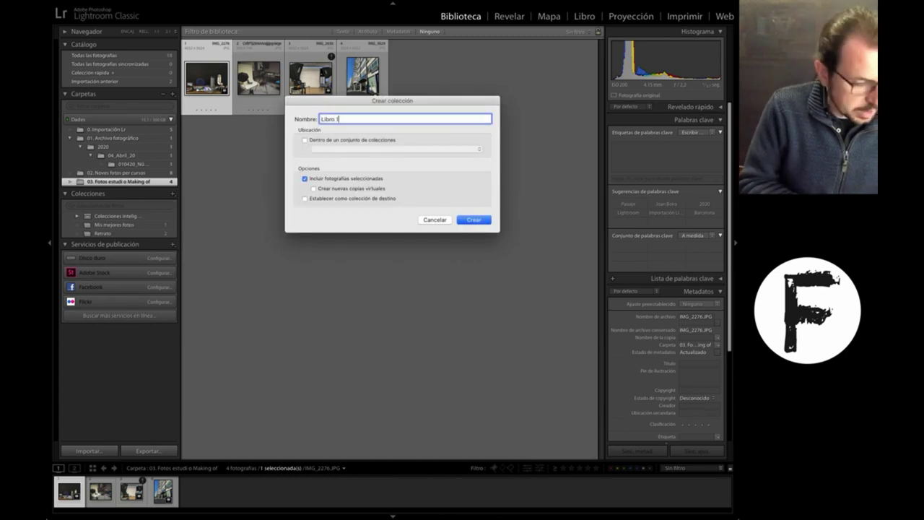
{"action": "key", "text": "Return"}
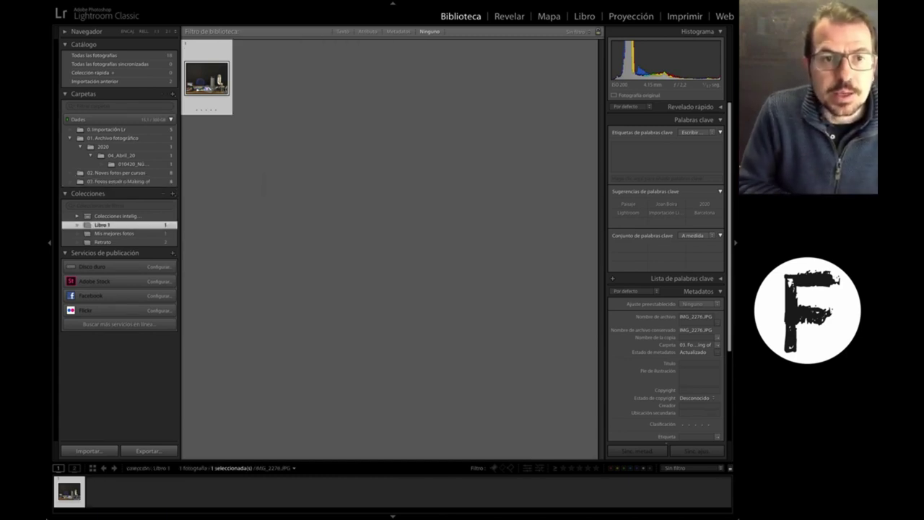
- Drag photos from 0. Importación Lr, its April subfolder and 02. Noves fotos per cursos into Libro 1
{"action": "left_click", "coordinate": [170, 130]}
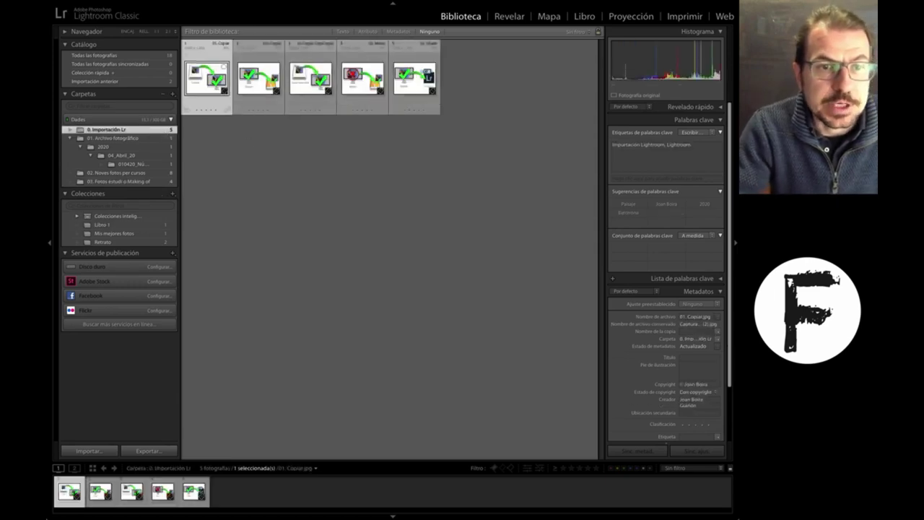
{"action": "mouse_move", "coordinate": [206, 77]}
{"action": "left_mouse_down"}
{"action": "mouse_move", "coordinate": [182, 208]}
{"action": "mouse_move", "coordinate": [165, 225]}
{"action": "left_mouse_up"}
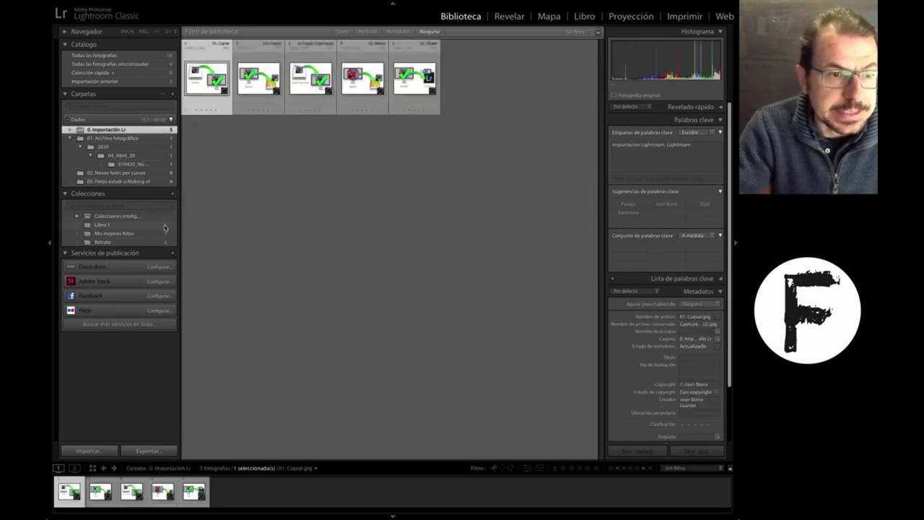
{"action": "left_click", "coordinate": [153, 162]}
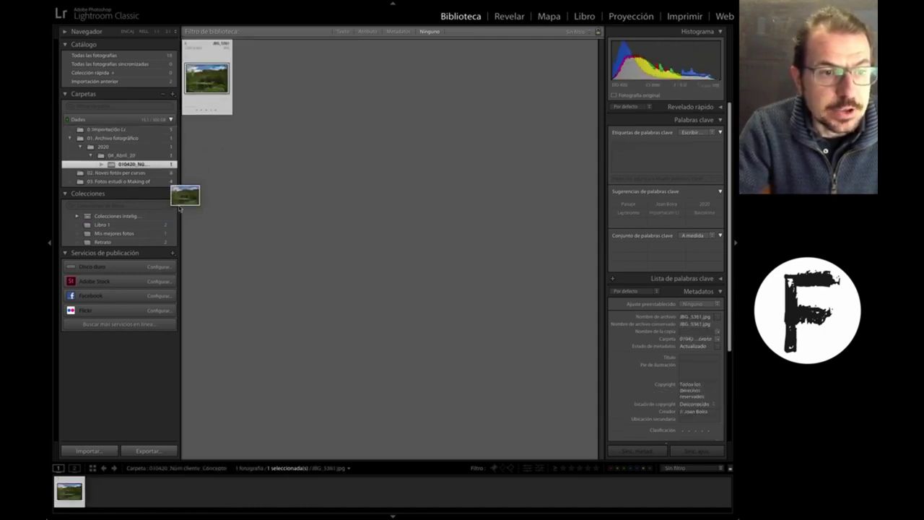
{"action": "left_click_drag", "start_coordinate": [207, 81], "coordinate": [155, 224]}
{"action": "left_click", "coordinate": [155, 173]}
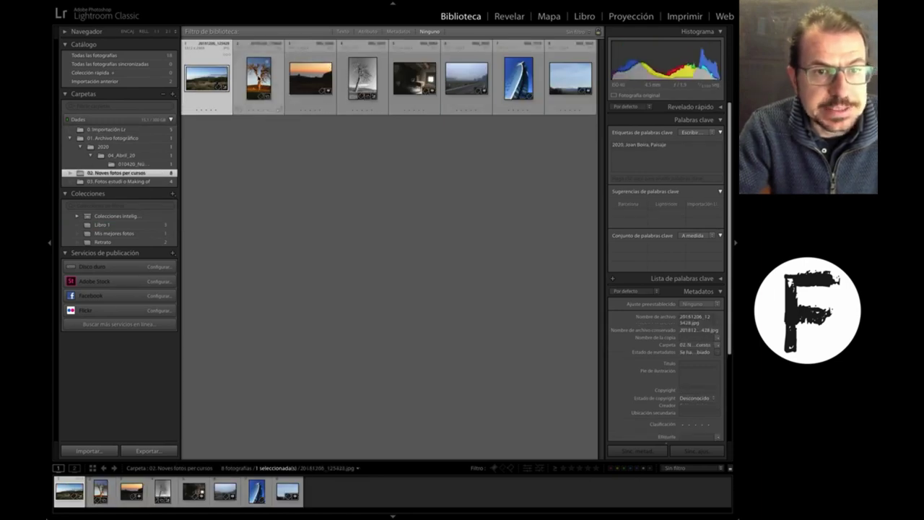
{"action": "left_click", "coordinate": [259, 78]}
{"action": "left_click", "coordinate": [213, 73], "text": "ctrl"}
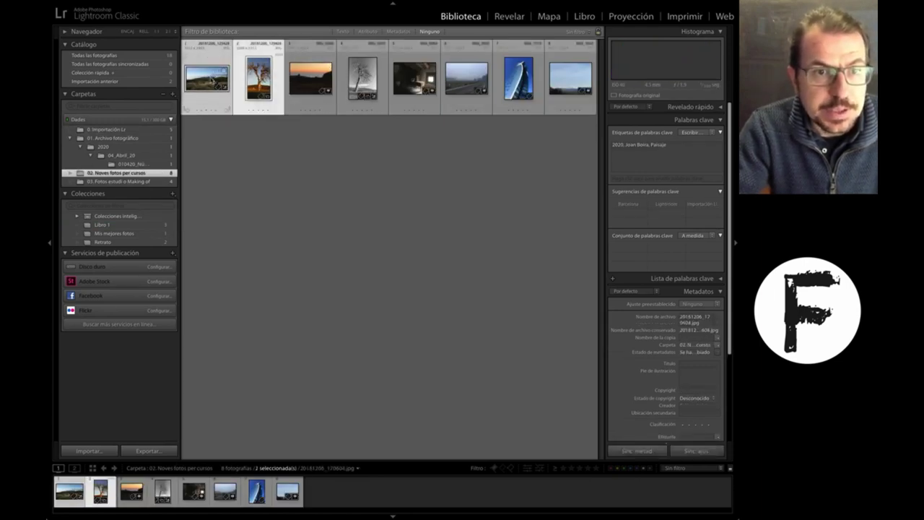
{"action": "mouse_move", "coordinate": [213, 77]}
{"action": "left_mouse_down"}
{"action": "mouse_move", "coordinate": [141, 223]}
{"action": "mouse_move", "coordinate": [151, 181]}
{"action": "left_mouse_up"}
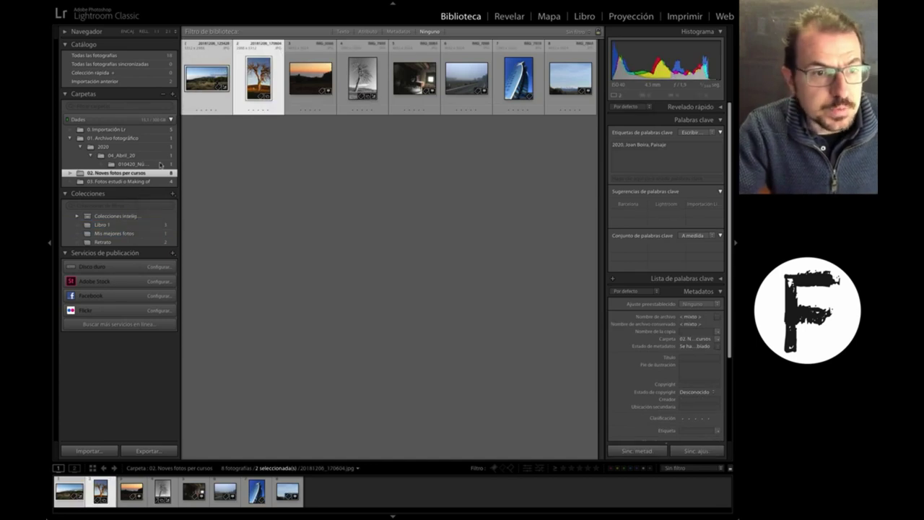
- Add two studio photos, including the building, from 03 to Libro 1 and view it
{"action": "left_click", "coordinate": [151, 181]}
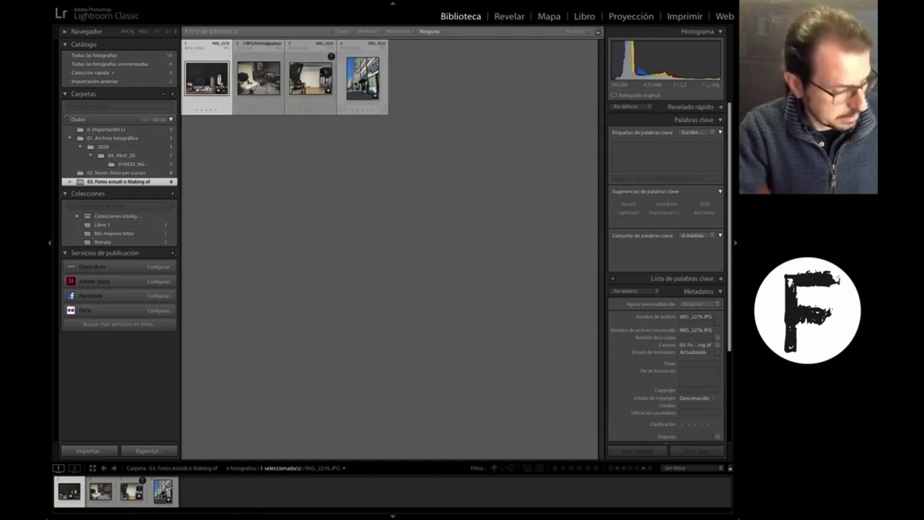
{"action": "left_click", "coordinate": [357, 87], "text": "ctrl"}
{"action": "left_click_drag", "start_coordinate": [363, 80], "coordinate": [145, 225]}
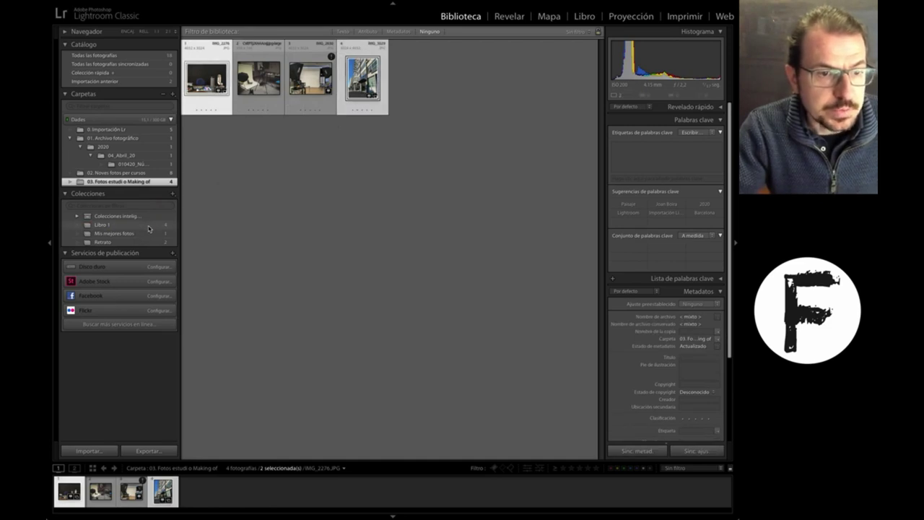
{"action": "left_click", "coordinate": [149, 225]}
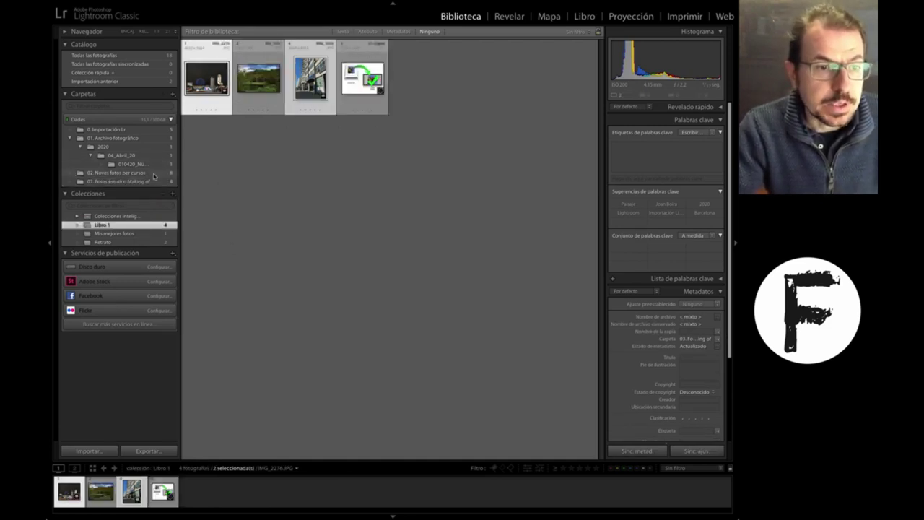
- Drag two more photos from 02. Noves fotos per cursos into Libro 1
{"action": "left_click", "coordinate": [153, 174]}
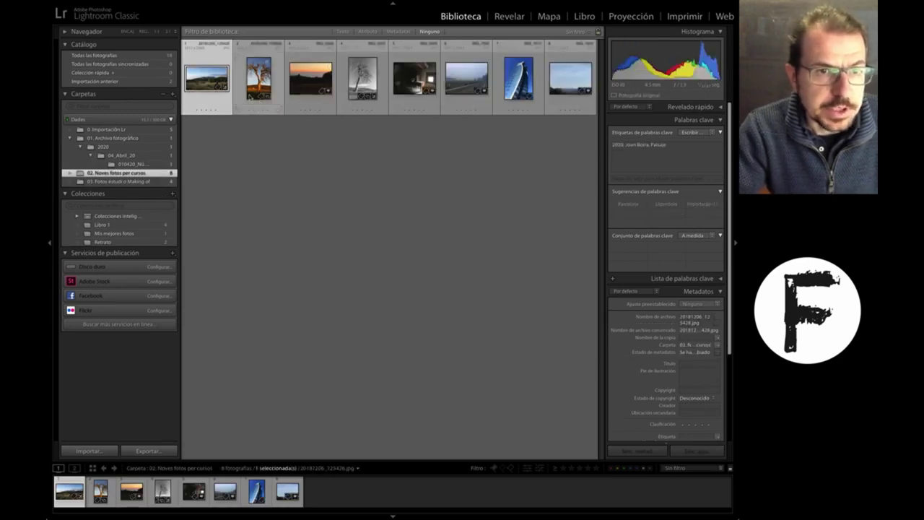
{"action": "left_click", "coordinate": [254, 94]}
{"action": "left_click", "coordinate": [205, 82], "text": "ctrl"}
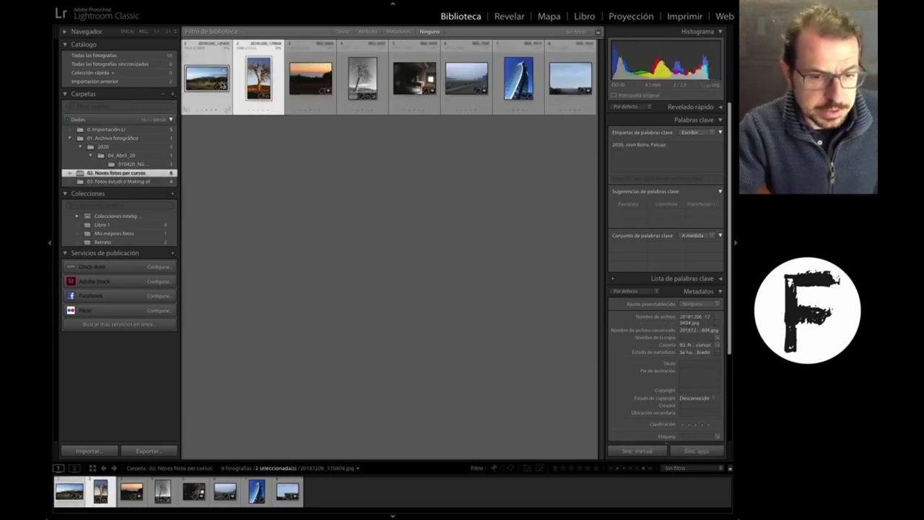
{"action": "left_click_drag", "start_coordinate": [206, 83], "coordinate": [185, 154]}
{"action": "left_click_drag", "start_coordinate": [145, 224], "coordinate": [143, 226]}
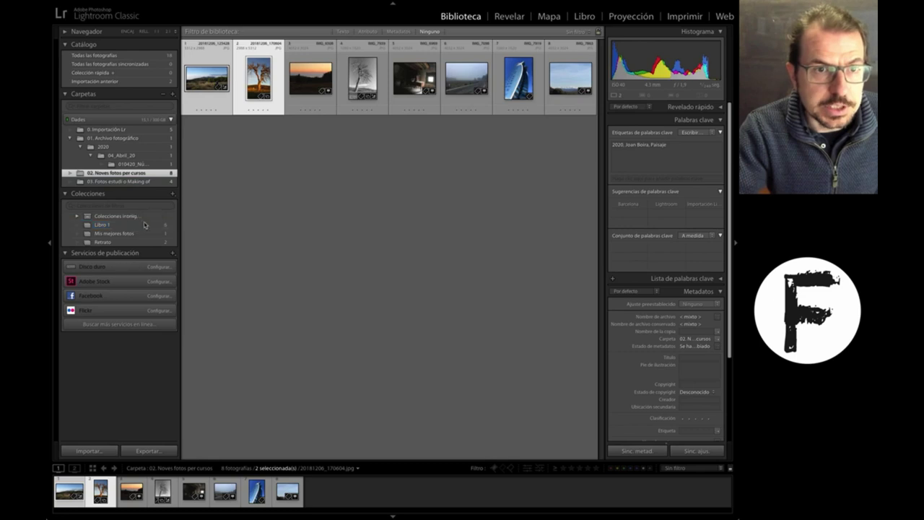
{"action": "left_click", "coordinate": [140, 226]}
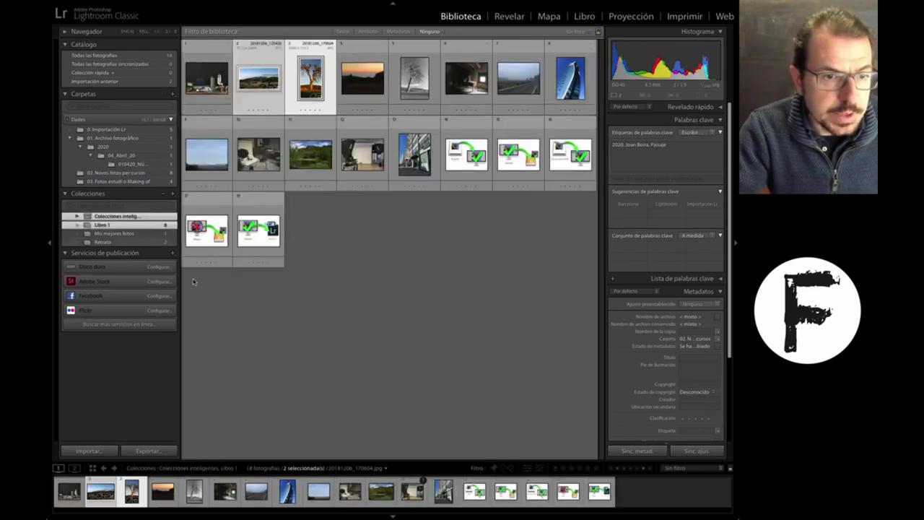
- Show only Libro 1's six photos and lay them out as a 16-page book
{"action": "left_click", "coordinate": [140, 227]}
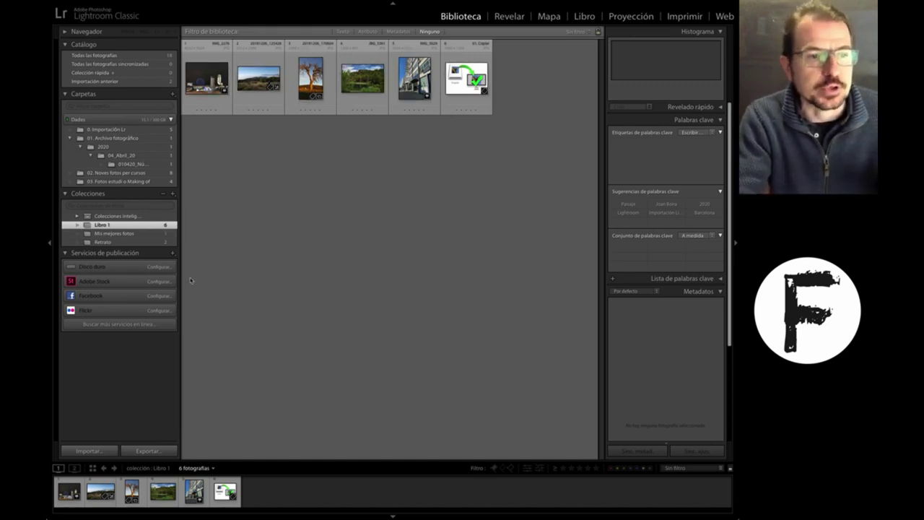
{"action": "left_click", "coordinate": [584, 16]}
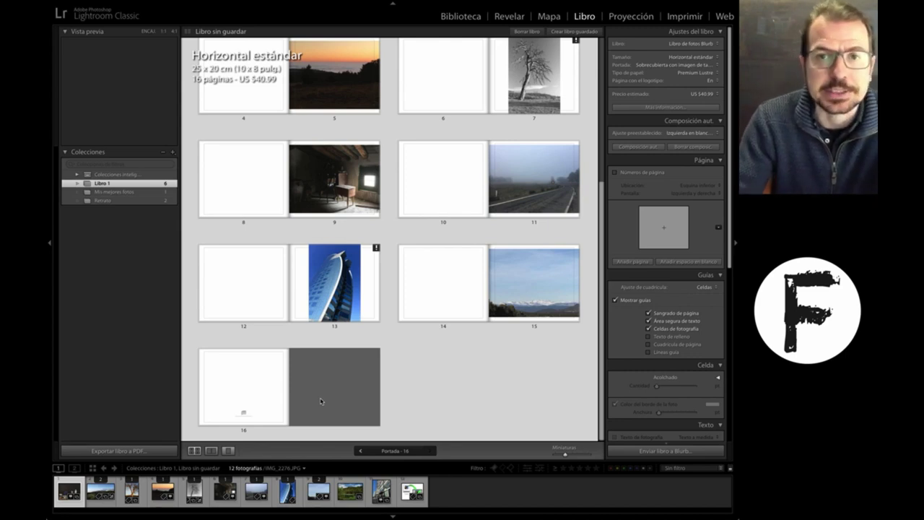
- Go back to the Library grid of Libro 1's six photos and bring up the Colecciones '+' menu
{"action": "key", "text": "g"}
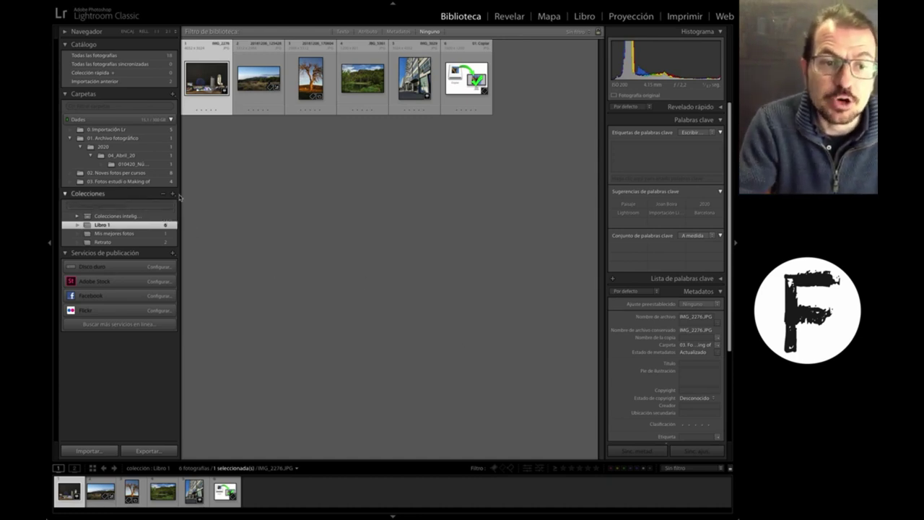
{"action": "left_click", "coordinate": [173, 194]}
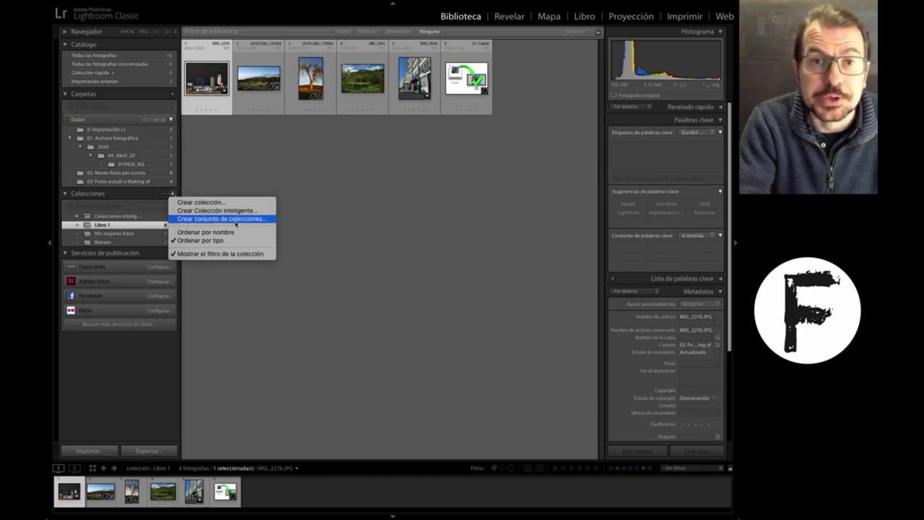
- Create a collection set named 'Viajes'
{"action": "left_click", "coordinate": [236, 220]}
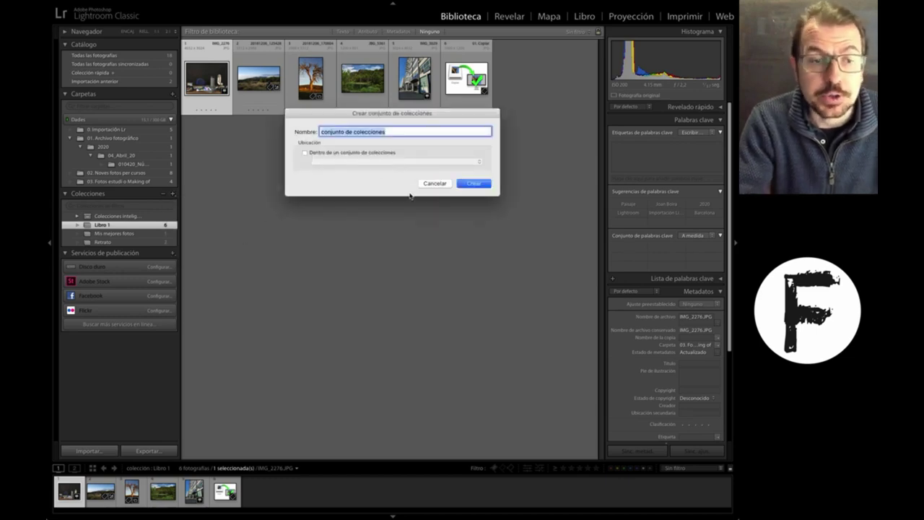
{"action": "type", "text": "Viajes"}
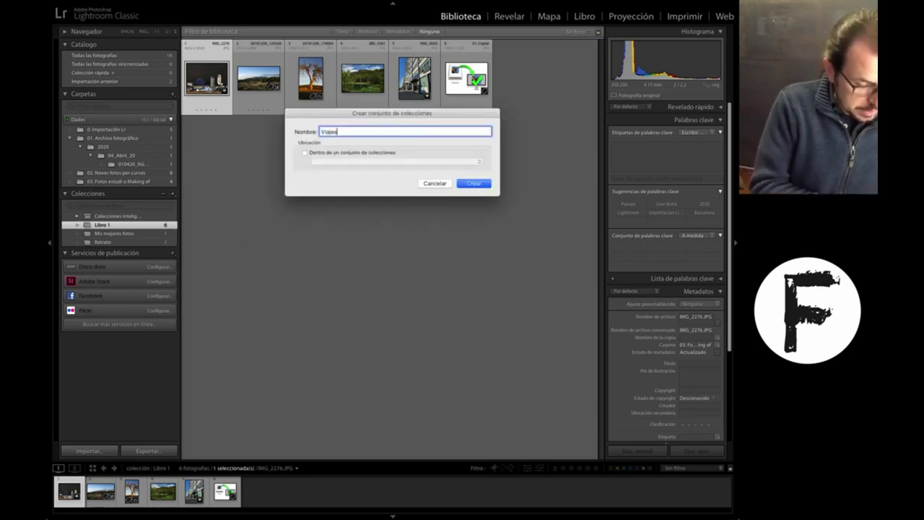
{"action": "key", "text": "Return"}
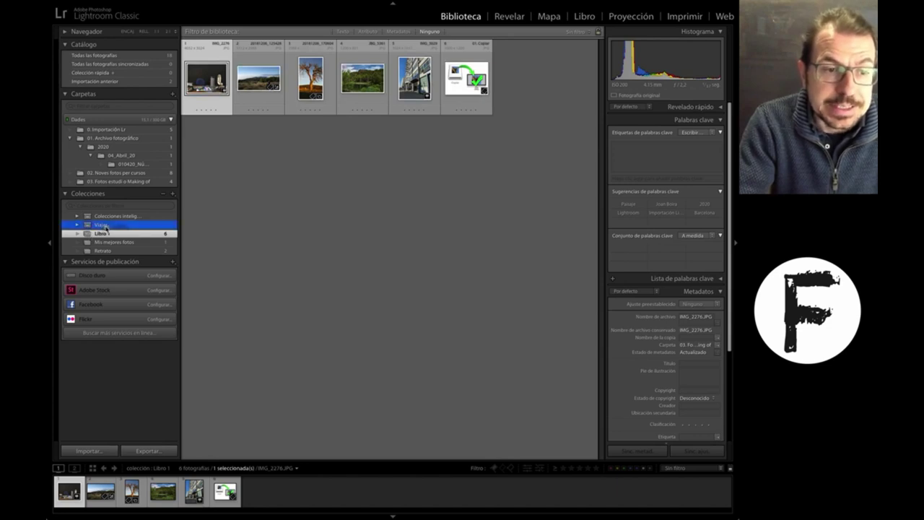
- Move Libro 1 and Mis mejores fotos into the Viajes set and view its seven photos
{"action": "left_click_drag", "start_coordinate": [86, 235], "coordinate": [101, 225]}
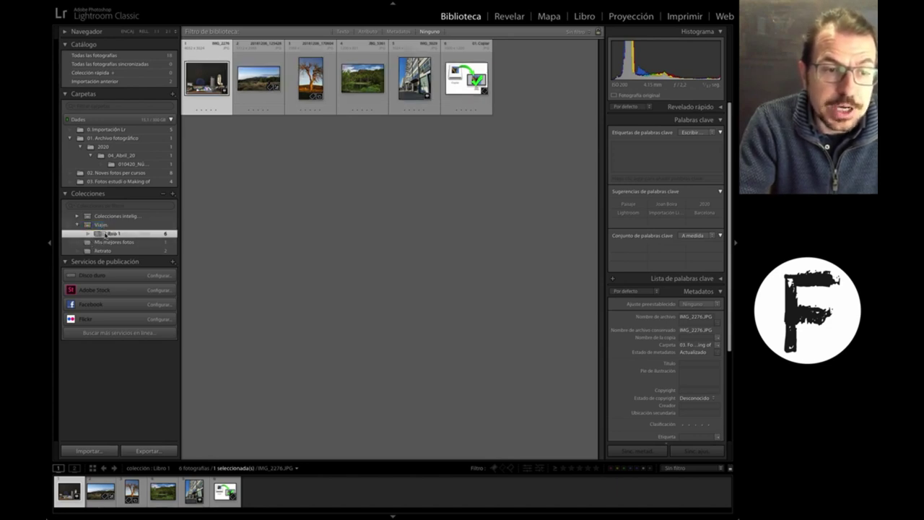
{"action": "left_click_drag", "start_coordinate": [112, 243], "coordinate": [111, 228]}
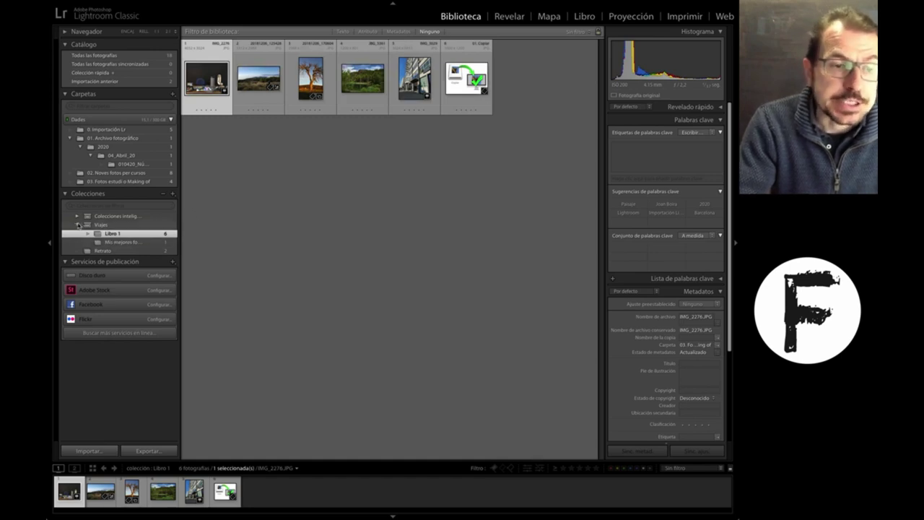
{"action": "left_click", "coordinate": [80, 225]}
{"action": "left_click", "coordinate": [78, 225]}
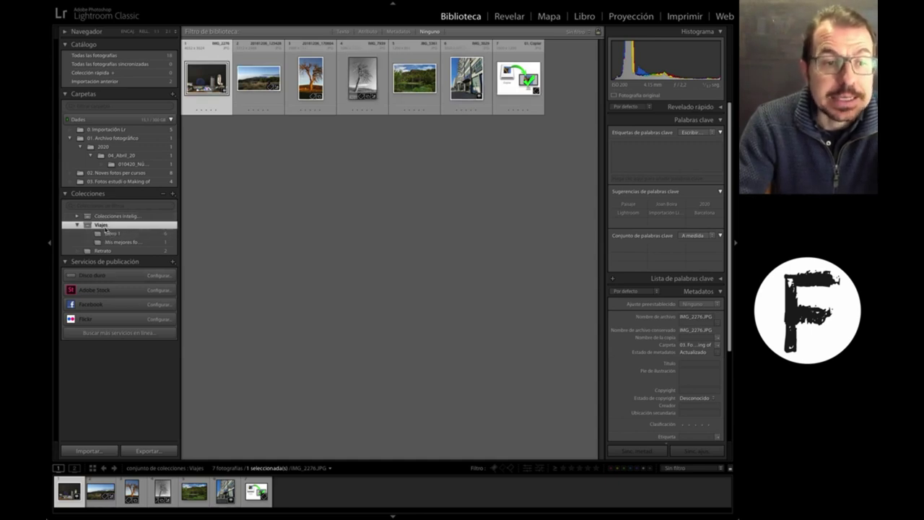
- Create a 'Viajes 2019' set nested inside Viajes and move Libro 1 into it
{"action": "left_click", "coordinate": [172, 193]}
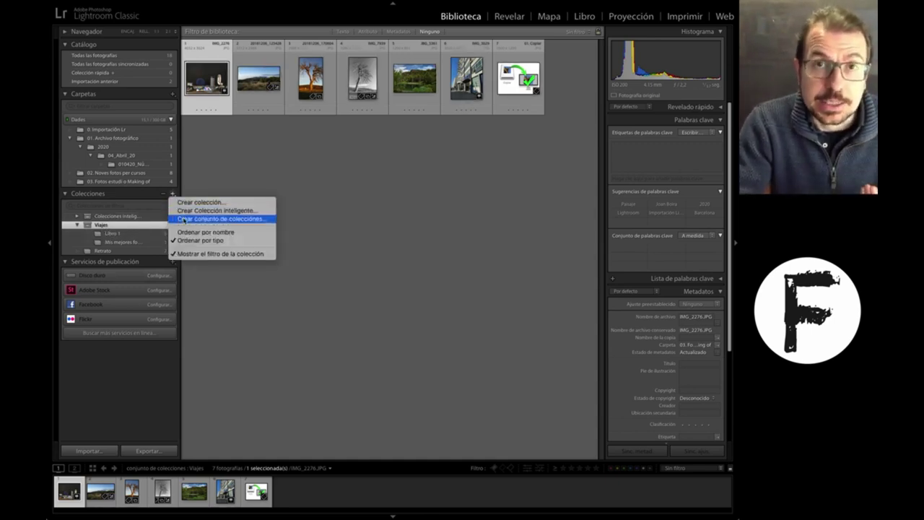
{"action": "left_click", "coordinate": [184, 220]}
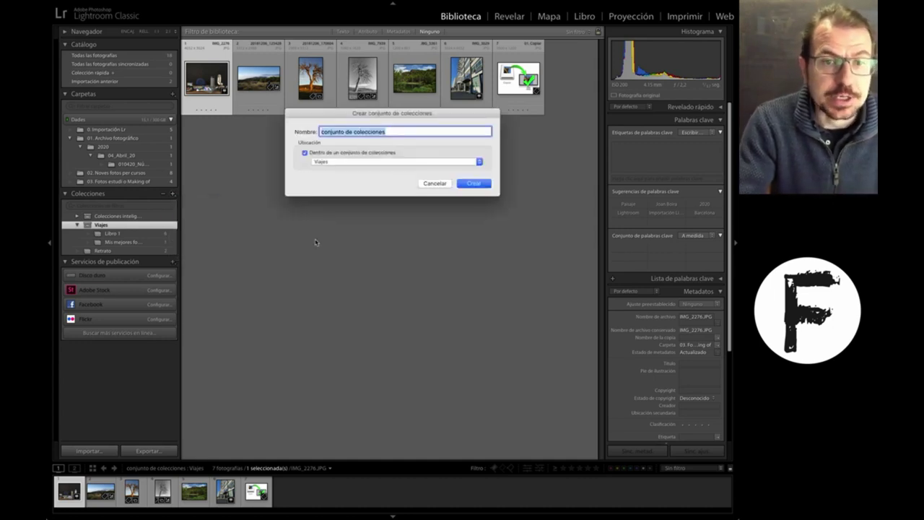
{"action": "type", "text": "Viajes"}
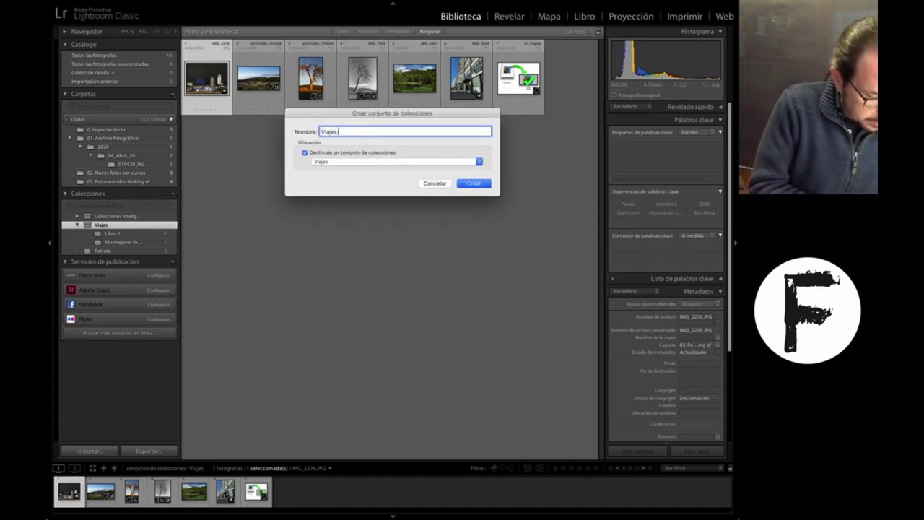
{"action": "type", "text": " 2019"}
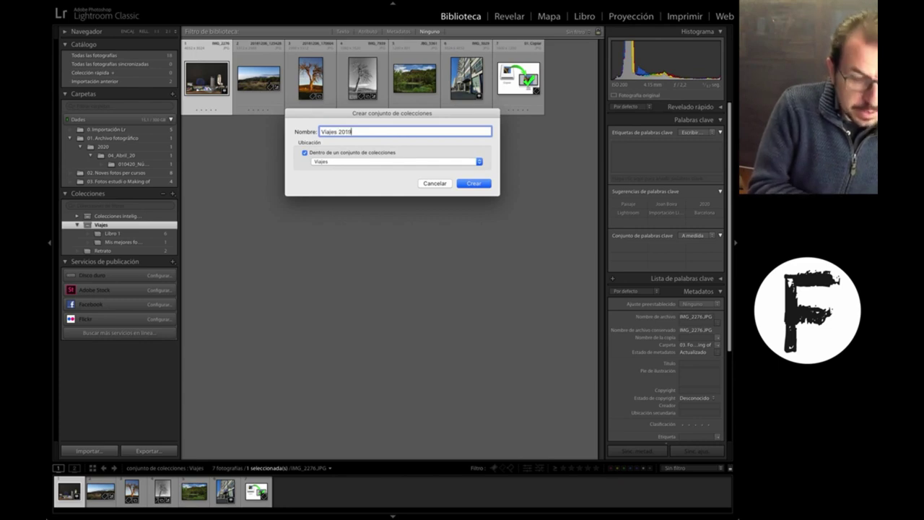
{"action": "key", "text": "Return"}
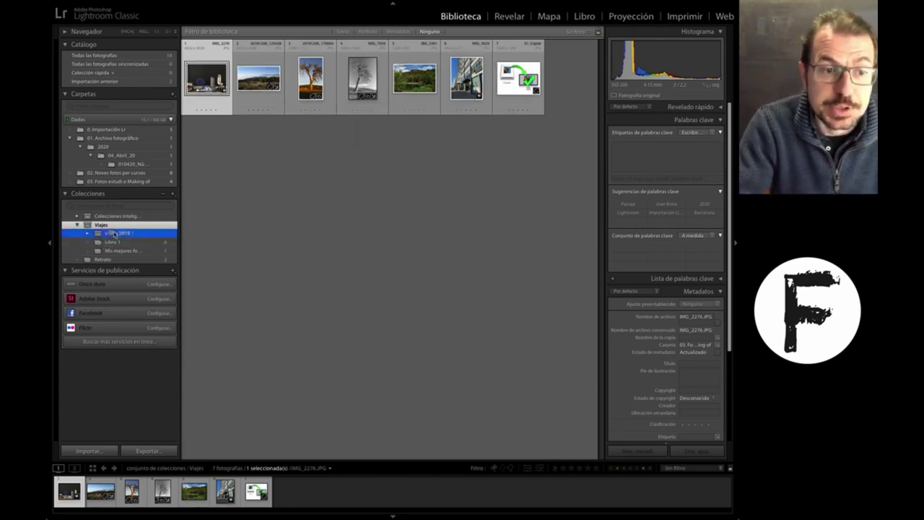
{"action": "left_click_drag", "start_coordinate": [107, 243], "coordinate": [115, 233]}
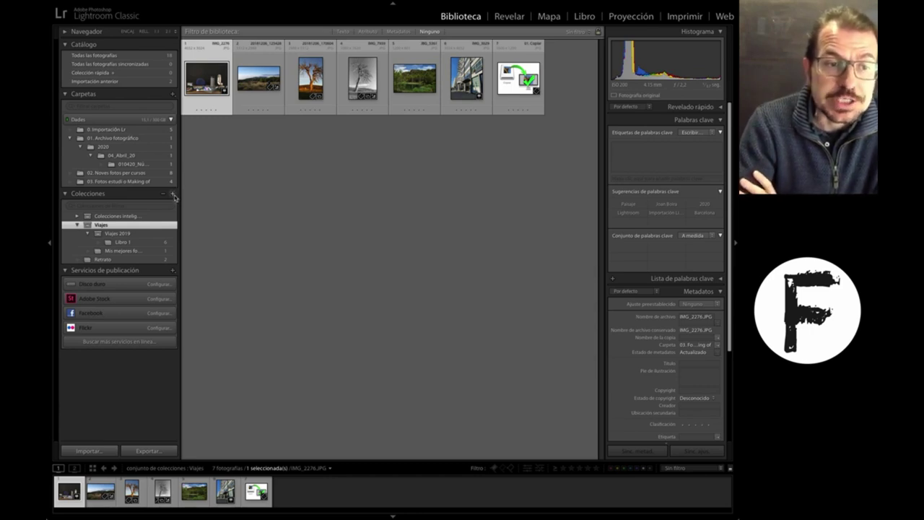
- Start a smart collection named 'Fotos buenas', placed outside any collection set
{"action": "left_click", "coordinate": [174, 195]}
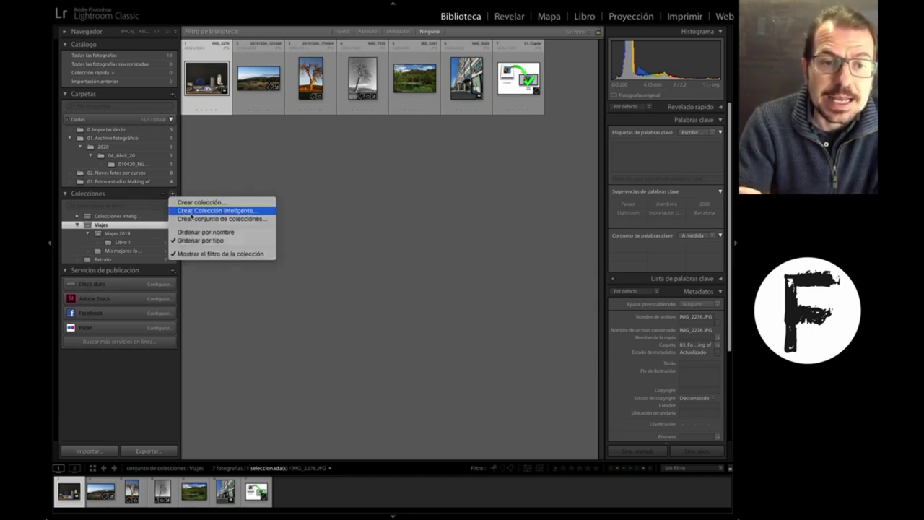
{"action": "left_click", "coordinate": [192, 212]}
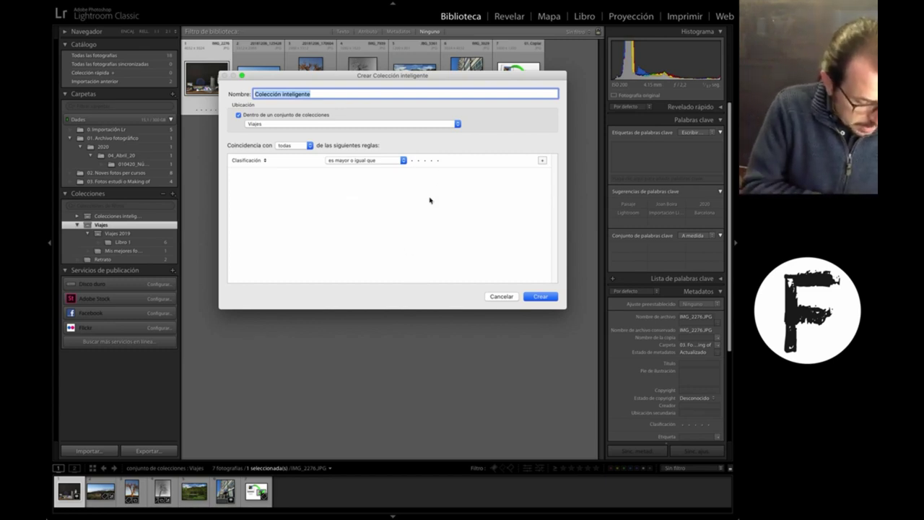
{"action": "type", "text": "Fotos buenas"}
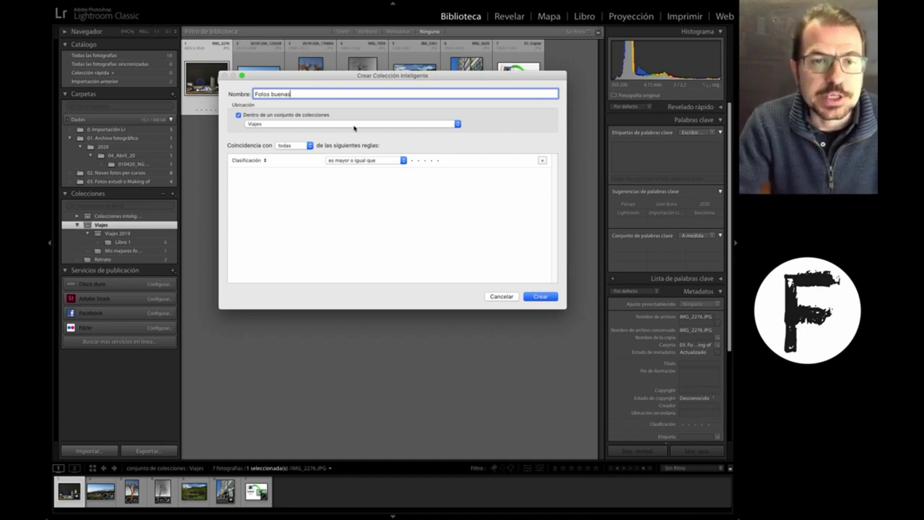
{"action": "left_click", "coordinate": [311, 117]}
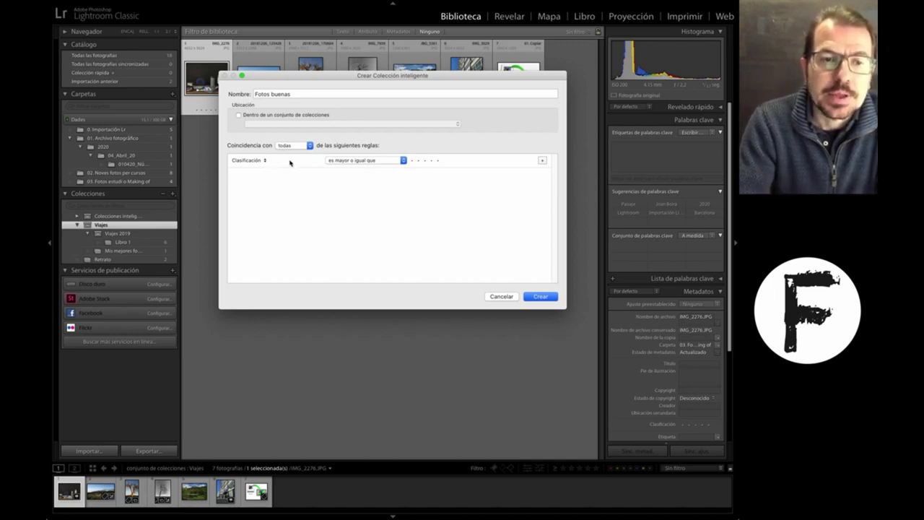
- Set rules Rating ≥ 5 stars and Label Color is green, then create the smart collection
{"action": "left_click", "coordinate": [391, 160]}
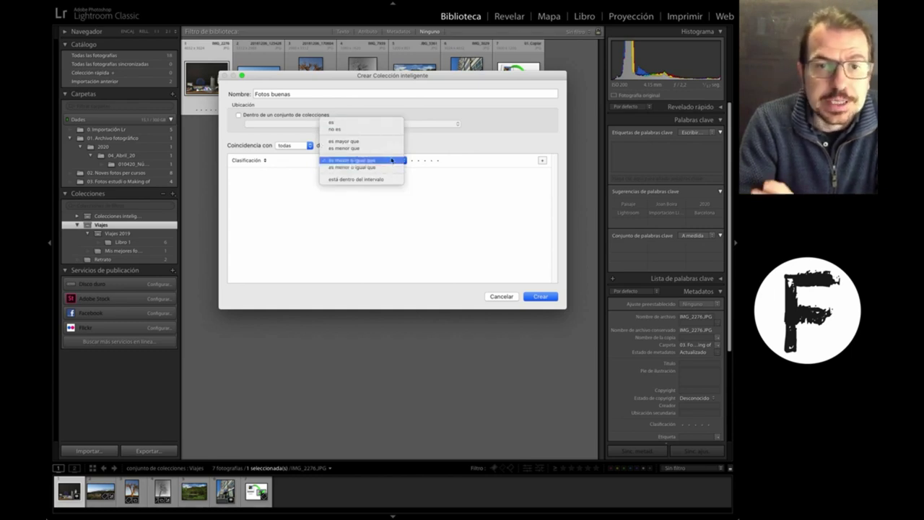
{"action": "left_click", "coordinate": [386, 160]}
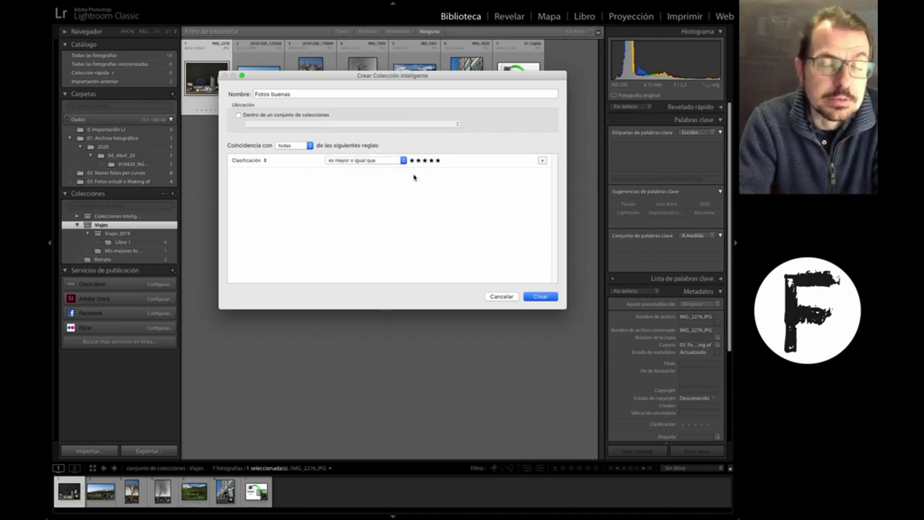
{"action": "left_click", "coordinate": [542, 162]}
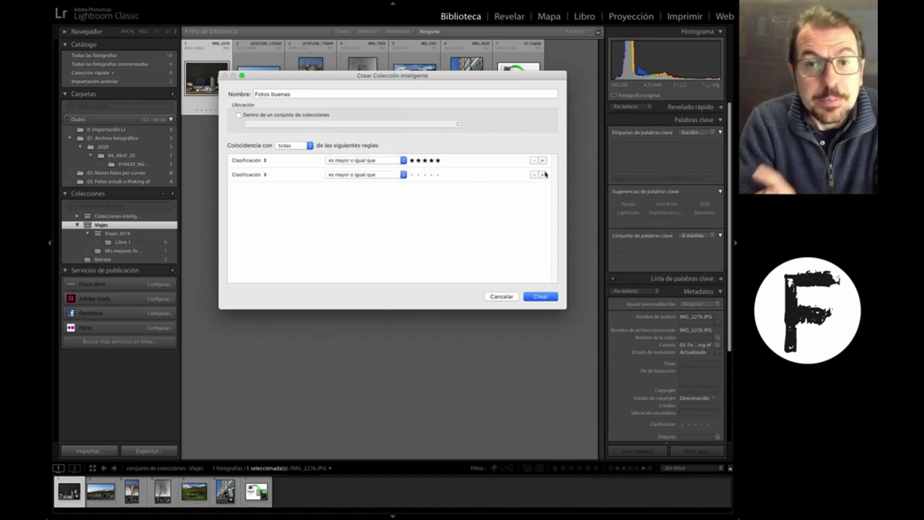
{"action": "left_click", "coordinate": [265, 176]}
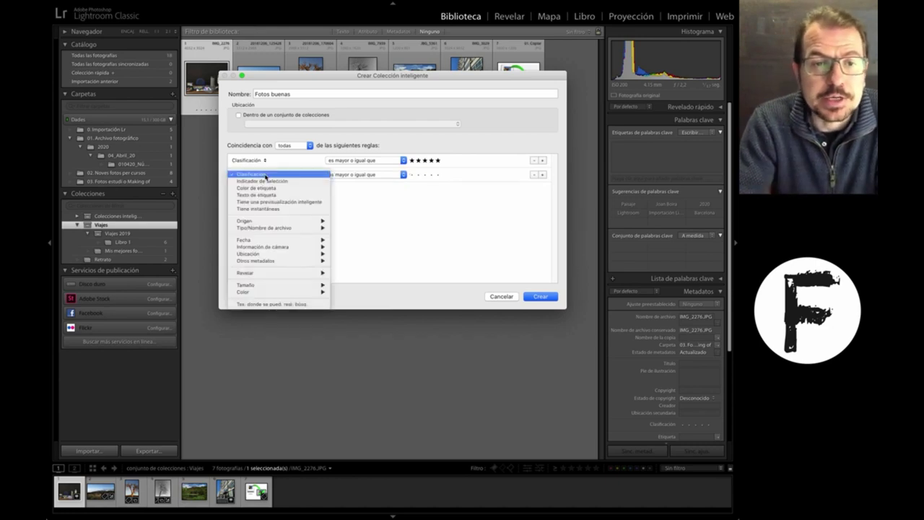
{"action": "left_click", "coordinate": [257, 187]}
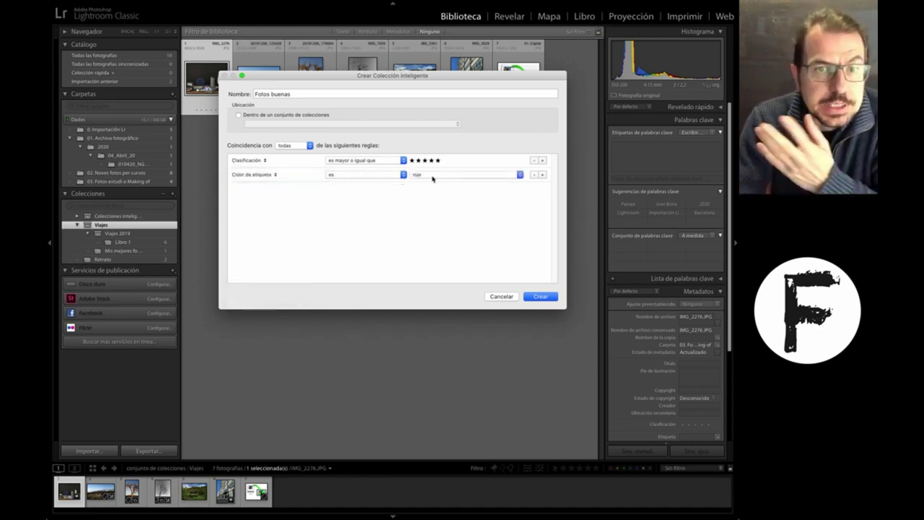
{"action": "left_click", "coordinate": [433, 176]}
{"action": "left_click", "coordinate": [435, 189]}
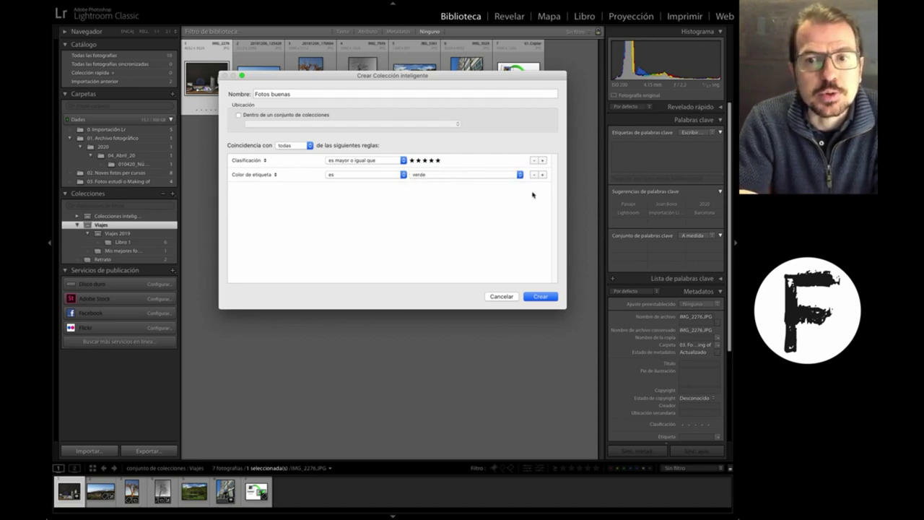
{"action": "left_click", "coordinate": [543, 297]}
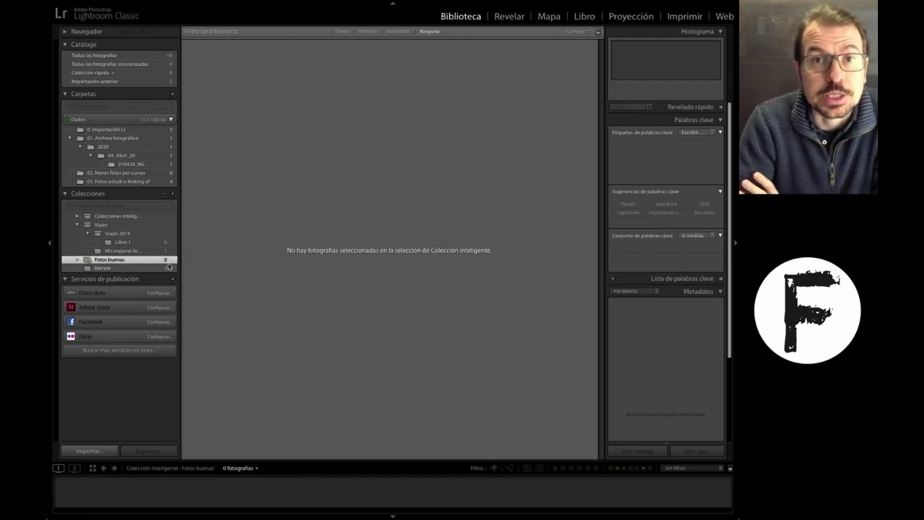
- In All Photographs, give the tree photo a green label and five stars, then check Fotos buenas
{"action": "left_click", "coordinate": [137, 129]}
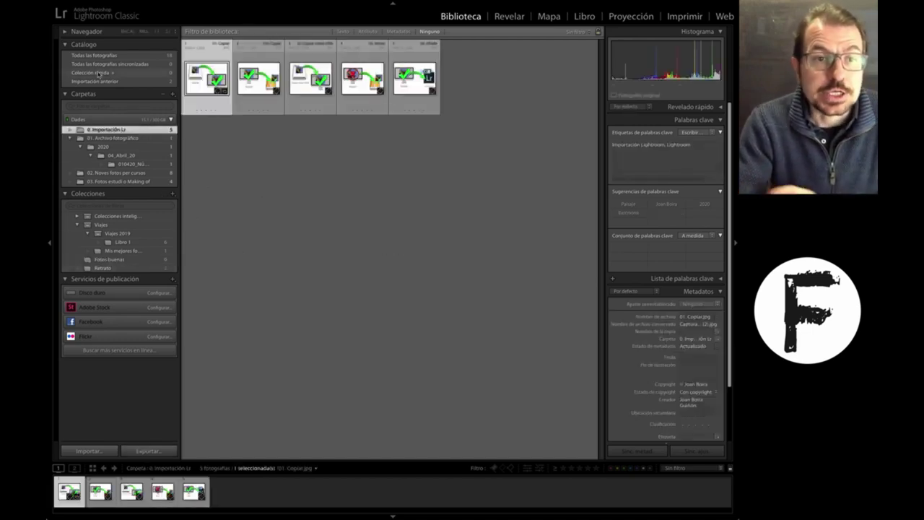
{"action": "left_click", "coordinate": [103, 56]}
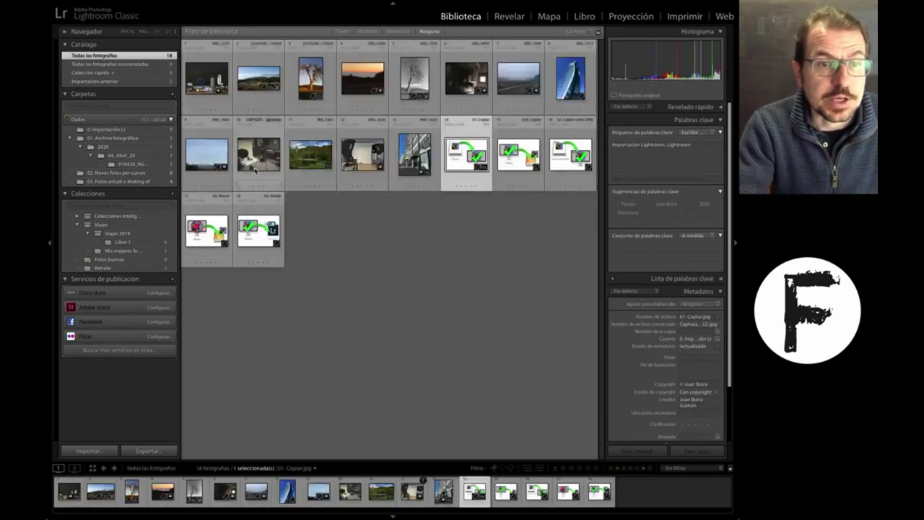
{"action": "left_click", "coordinate": [317, 98]}
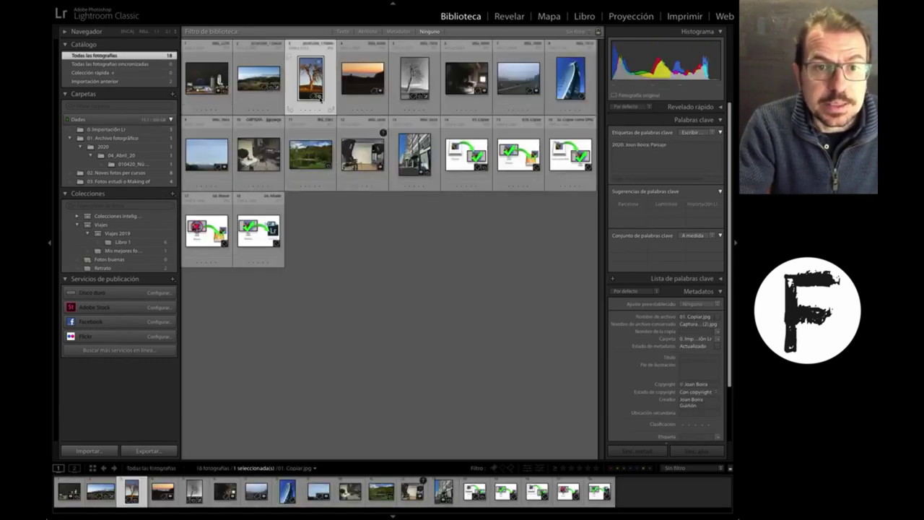
{"action": "key", "text": "8"}
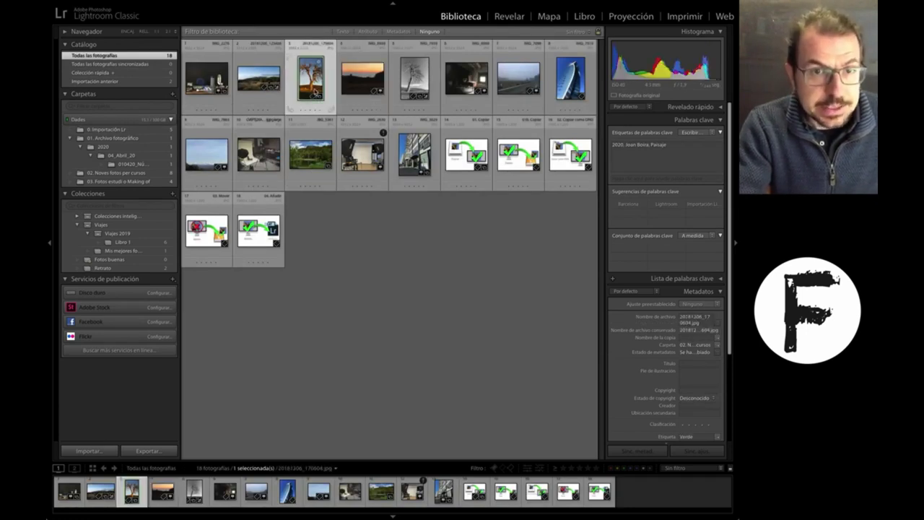
{"action": "key", "text": "shift+5"}
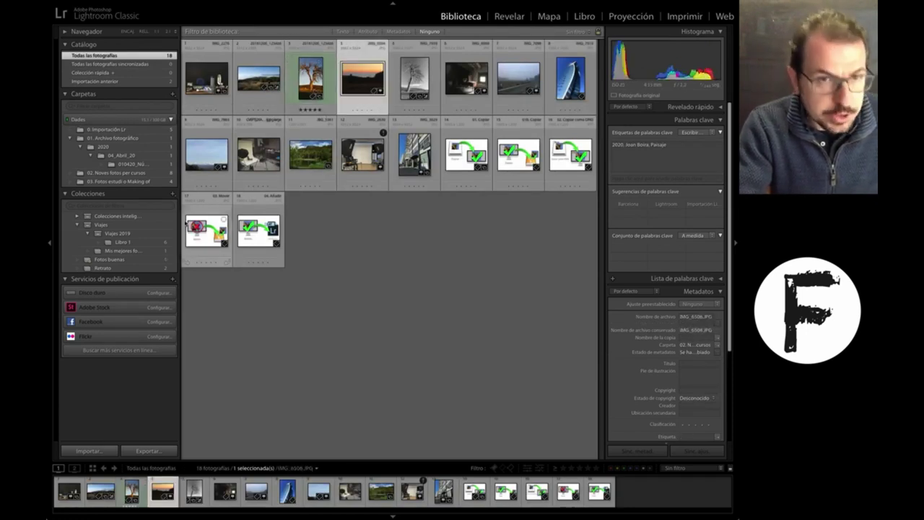
{"action": "left_click", "coordinate": [135, 260]}
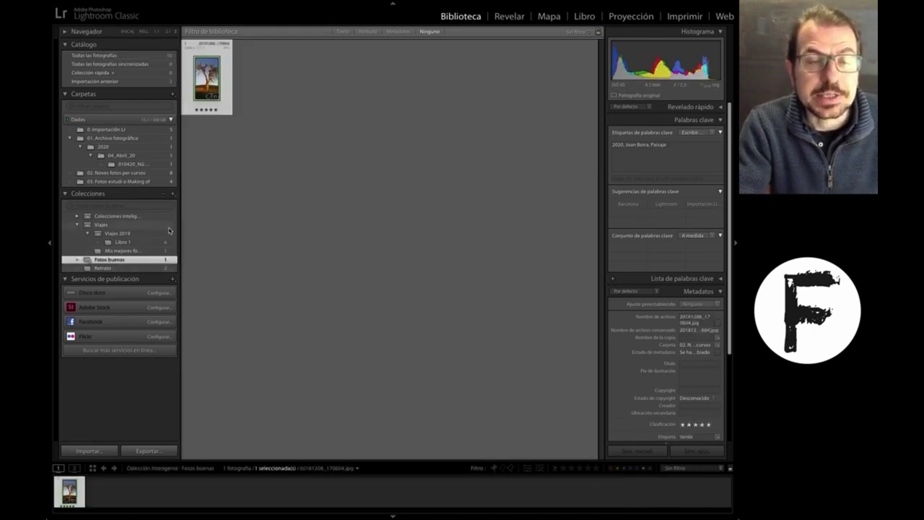
- Give photo 11 five stars and a green label, then lower the tree photo to four stars
{"action": "left_click", "coordinate": [153, 56]}
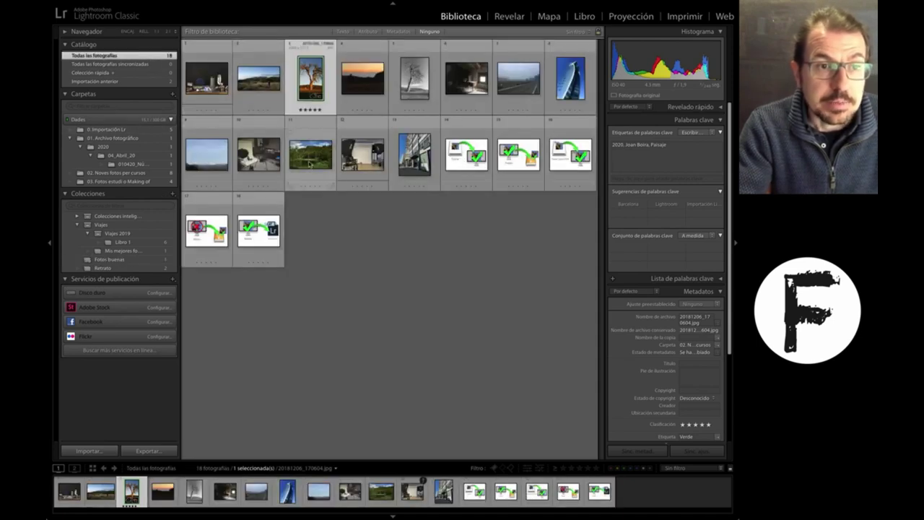
{"action": "key", "text": "5"}
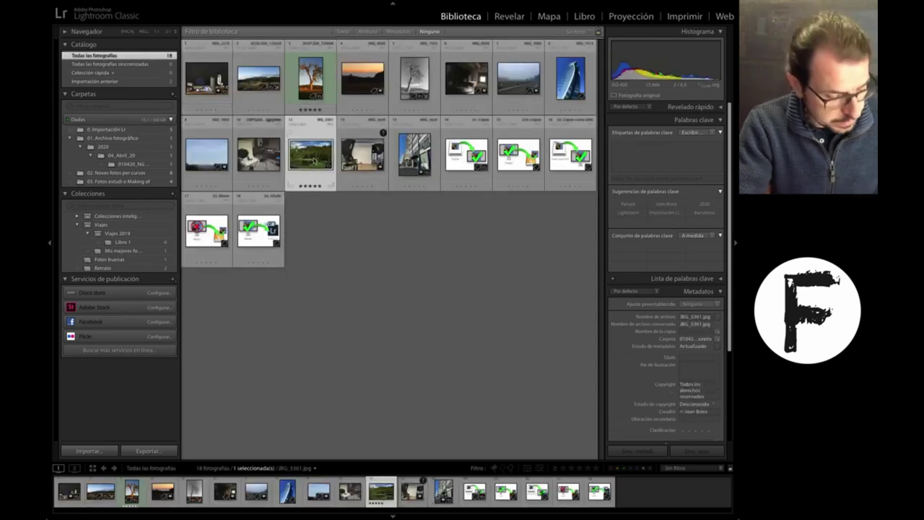
{"action": "key", "text": "8"}
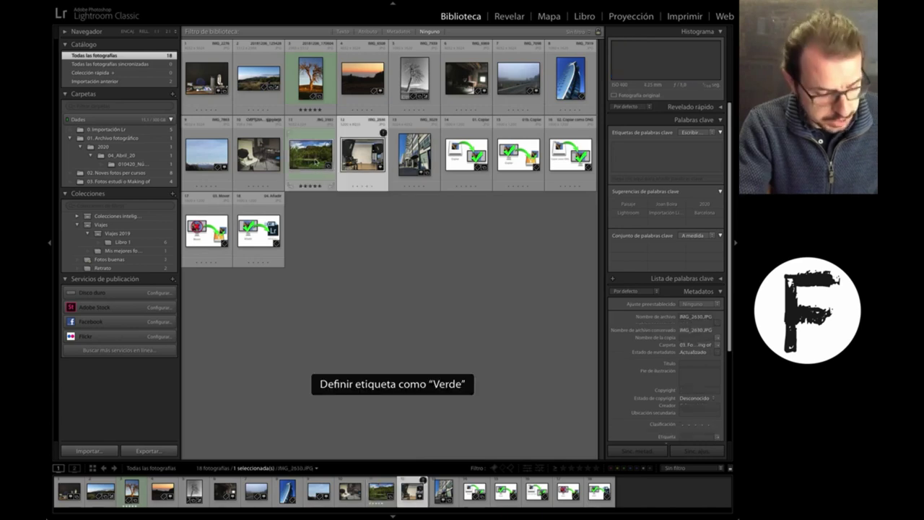
{"action": "left_click", "coordinate": [141, 250]}
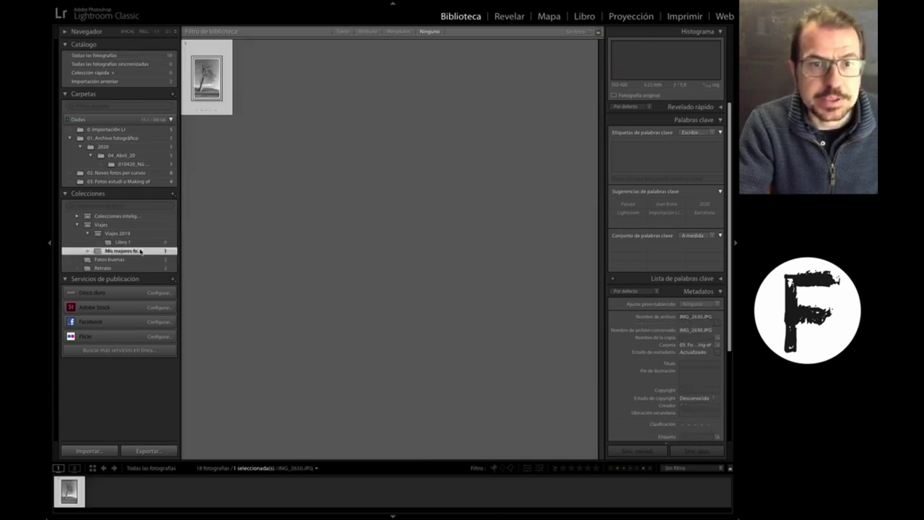
{"action": "left_click", "coordinate": [115, 259]}
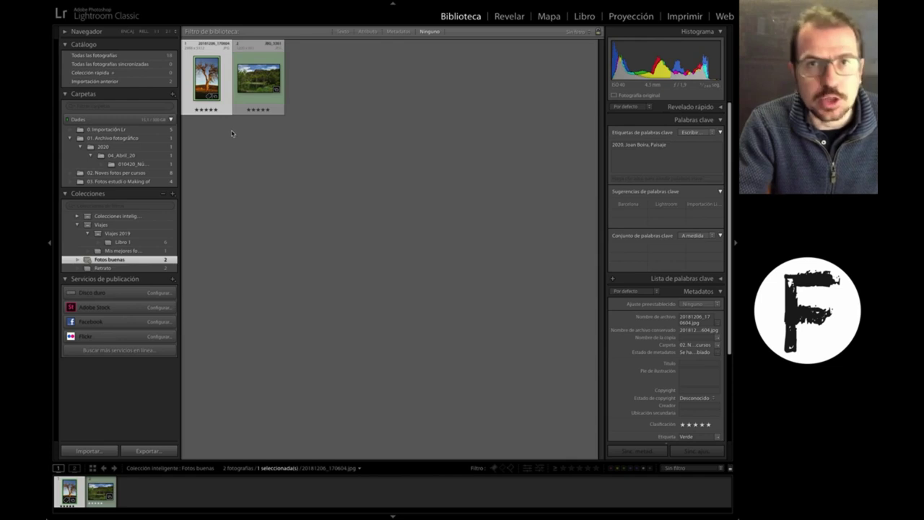
{"action": "key", "text": "4"}
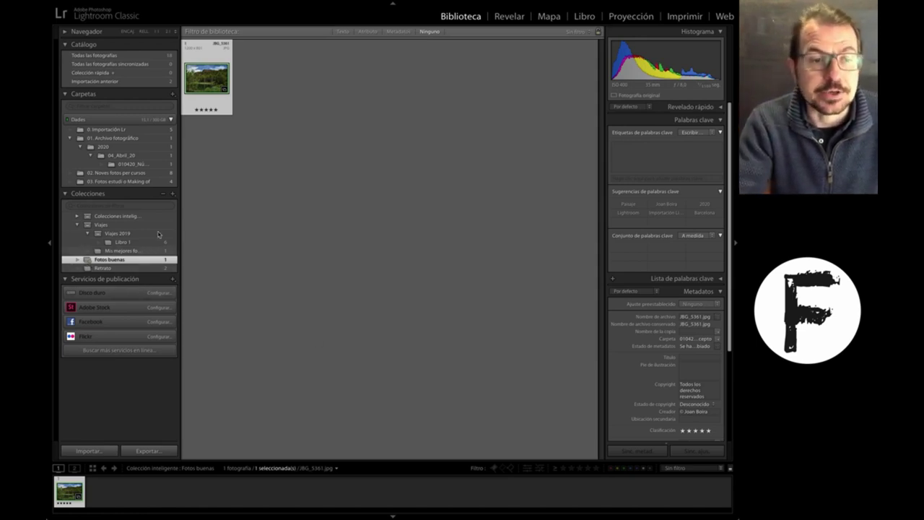
{"action": "left_click", "coordinate": [173, 193]}
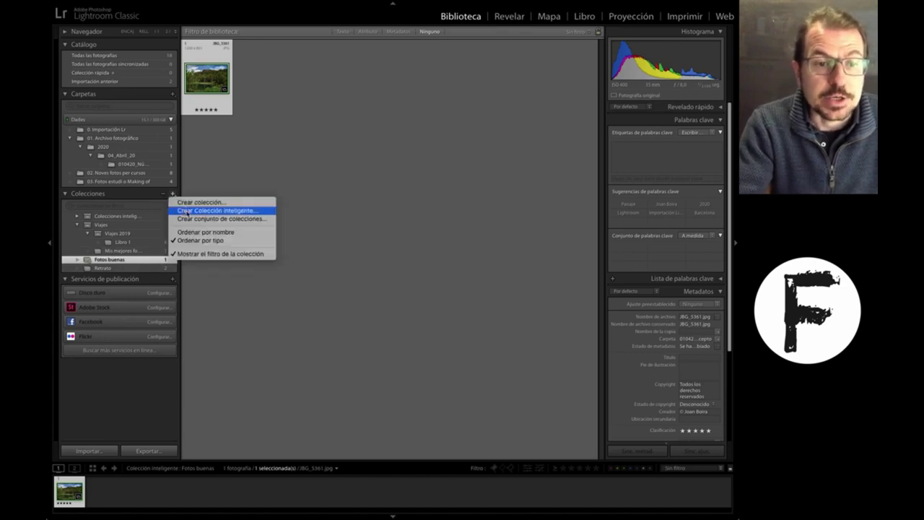
- In a new smart collection, add a third rule: Keywords contains 'Retrato'
{"action": "left_click", "coordinate": [187, 211]}
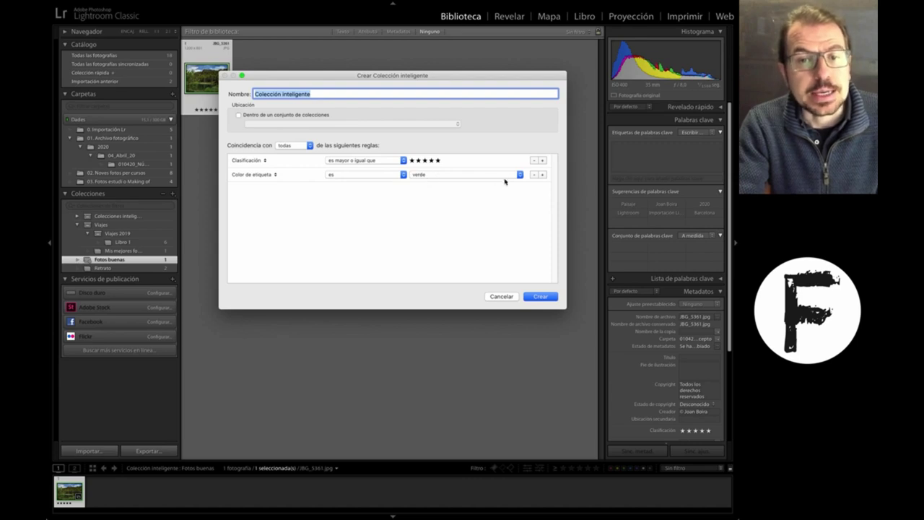
{"action": "left_click", "coordinate": [542, 174]}
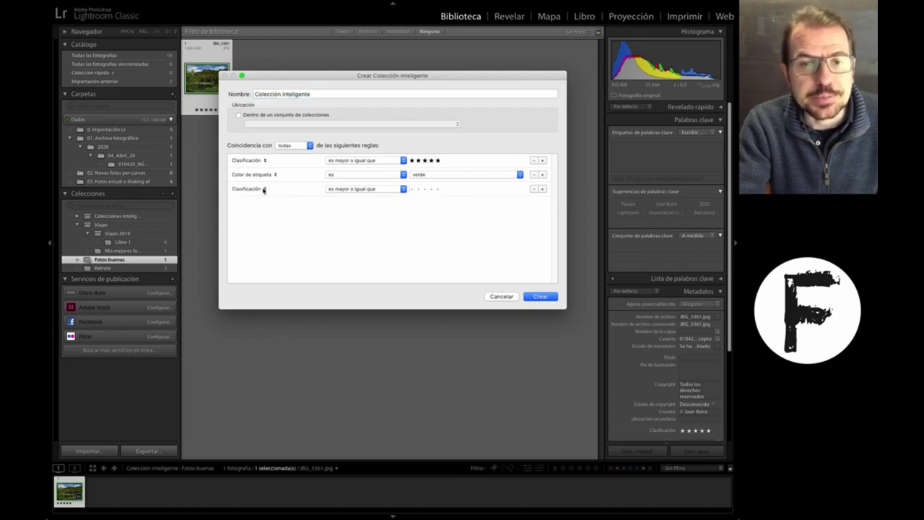
{"action": "left_click", "coordinate": [263, 189]}
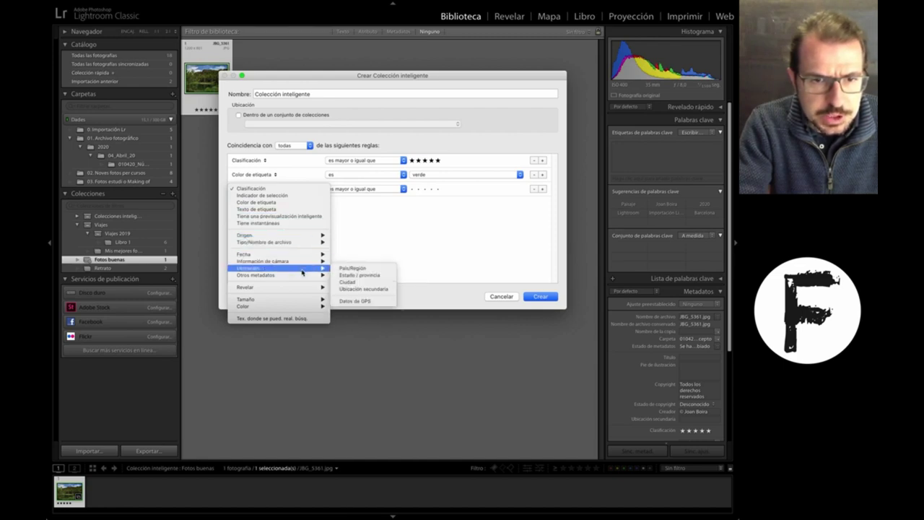
{"action": "mouse_move", "coordinate": [260, 275]}
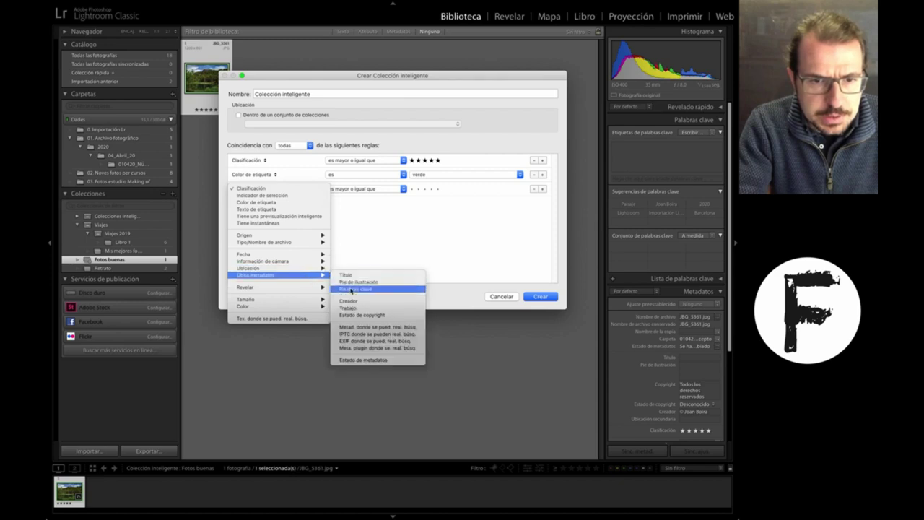
{"action": "left_click", "coordinate": [354, 289]}
{"action": "left_click", "coordinate": [420, 189]}
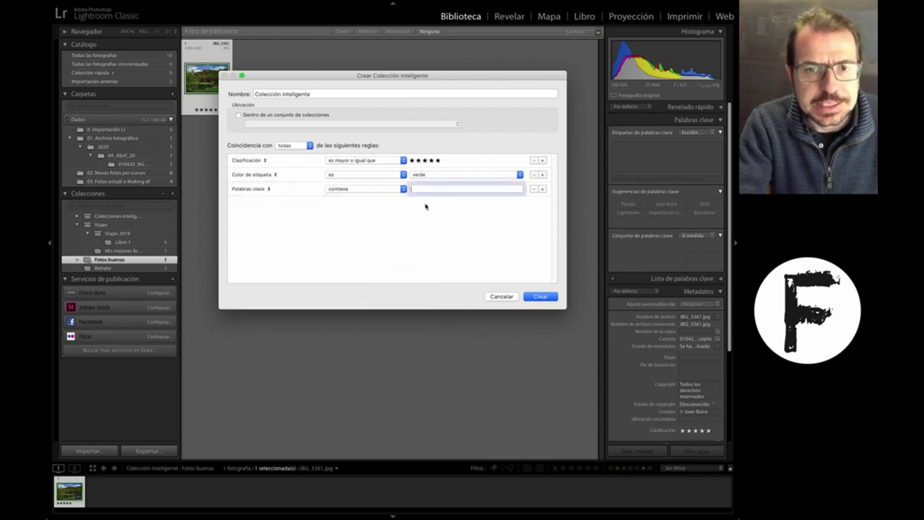
{"action": "type", "text": "Retrato"}
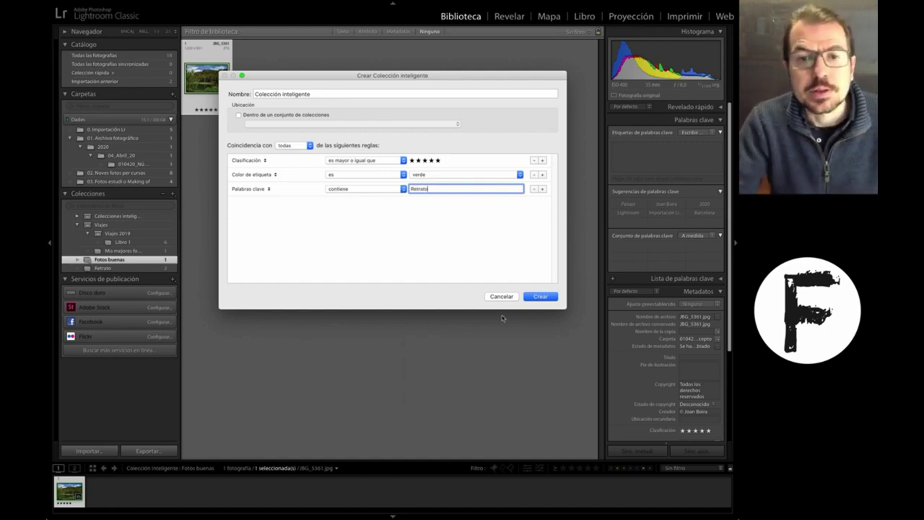
- Add a fourth rule: Fecha de captura 'está en los últimos' days
{"action": "left_click", "coordinate": [543, 189]}
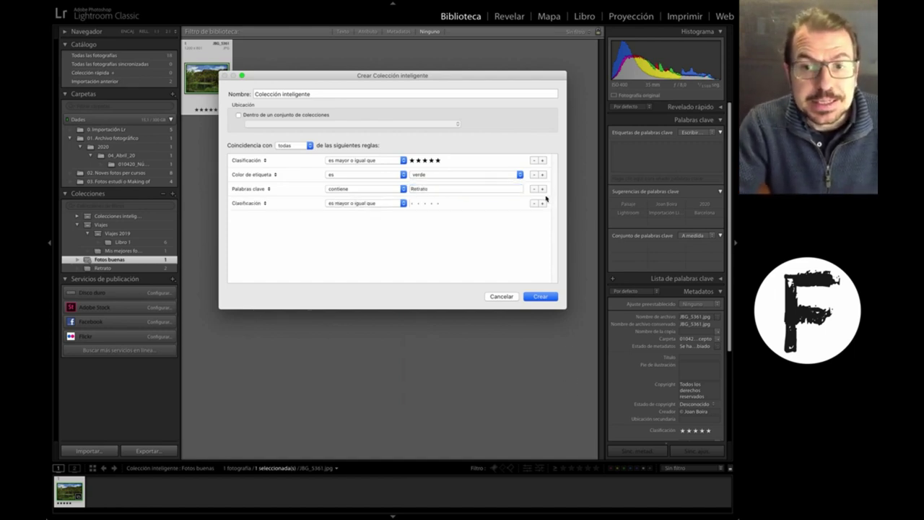
{"action": "left_click", "coordinate": [264, 203]}
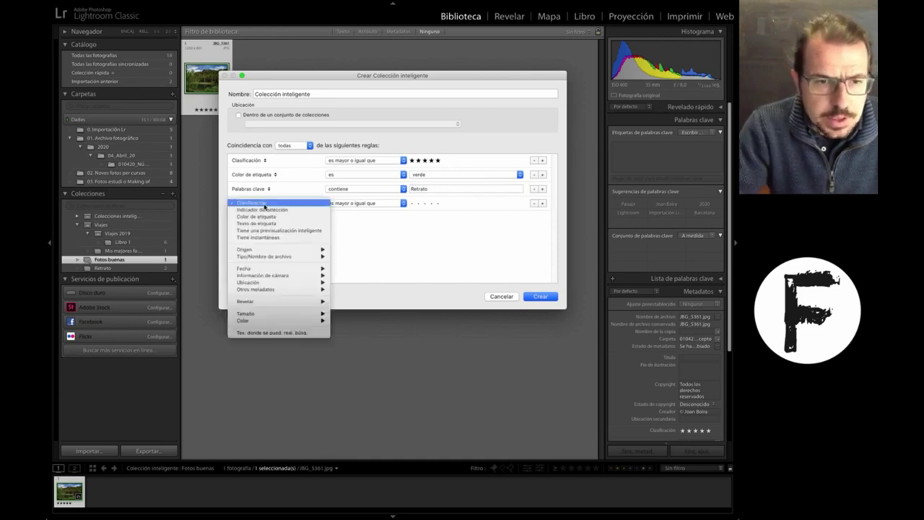
{"action": "mouse_move", "coordinate": [278, 269]}
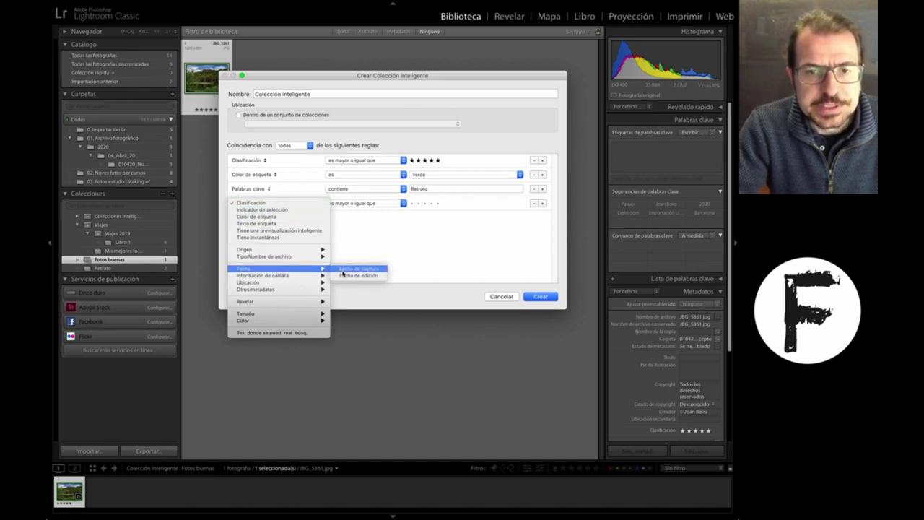
{"action": "left_click", "coordinate": [342, 271]}
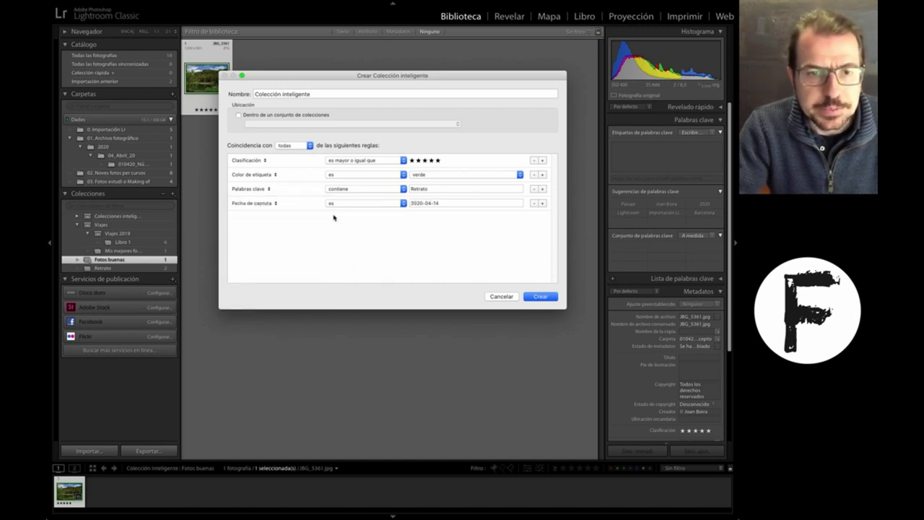
{"action": "left_click", "coordinate": [402, 204]}
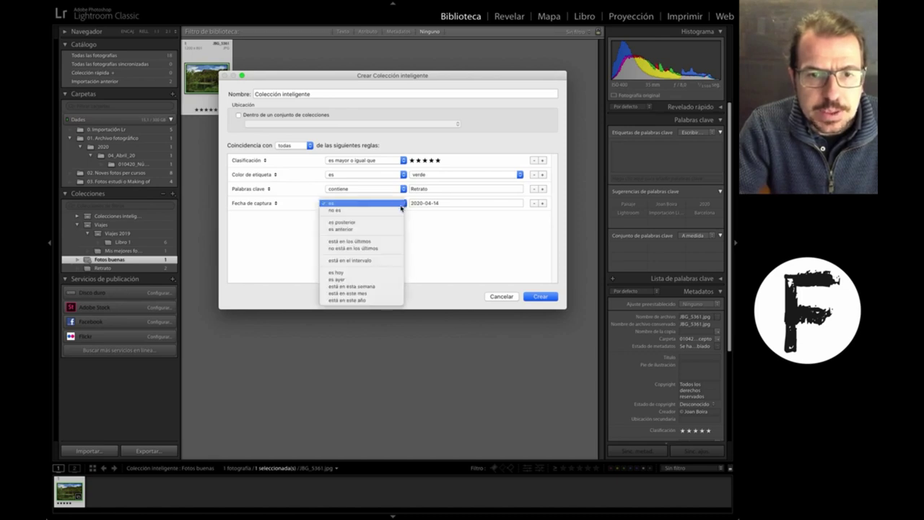
{"action": "left_click", "coordinate": [394, 243]}
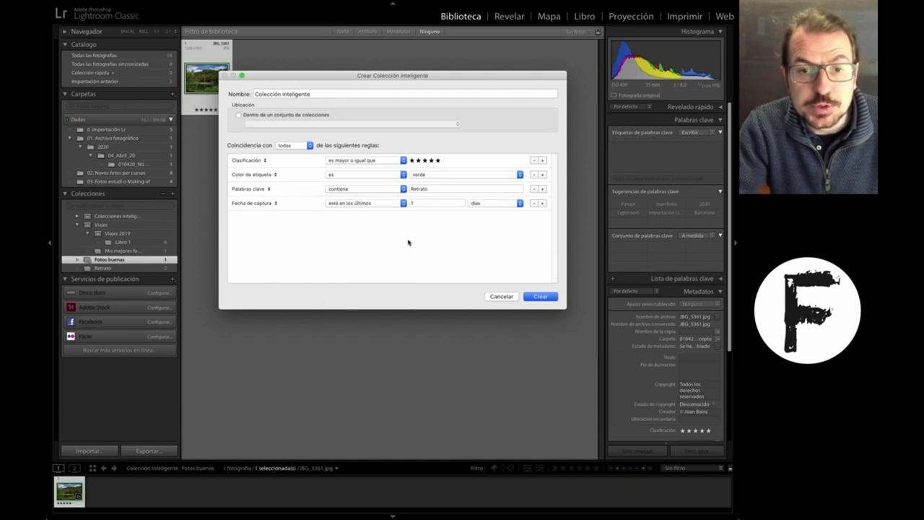
{"action": "left_click", "coordinate": [426, 202]}
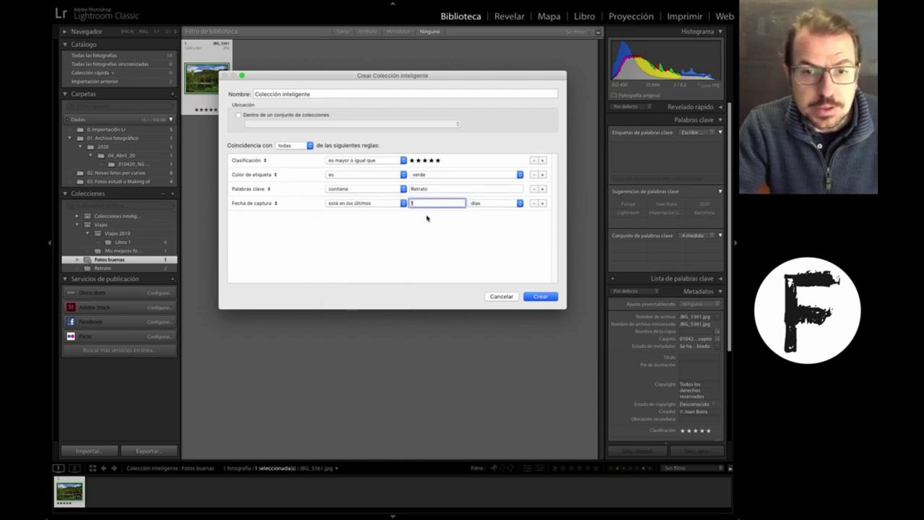
- Set the capture-date rule to 90 days and create the Colección inteligente smart collection
{"action": "type", "text": "90"}
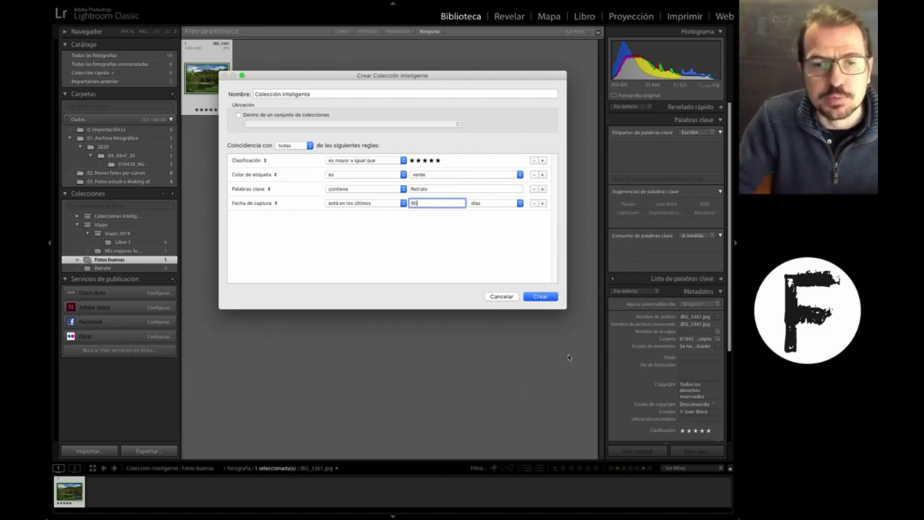
{"action": "left_click", "coordinate": [541, 297]}
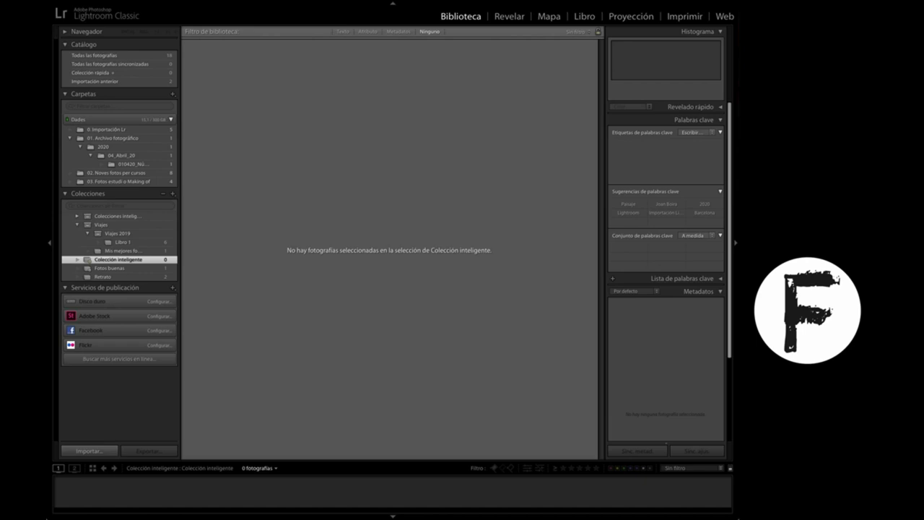
- Select Todas las fotografías in the Catálogo panel to show all 18 photos
{"action": "left_click", "coordinate": [173, 55]}
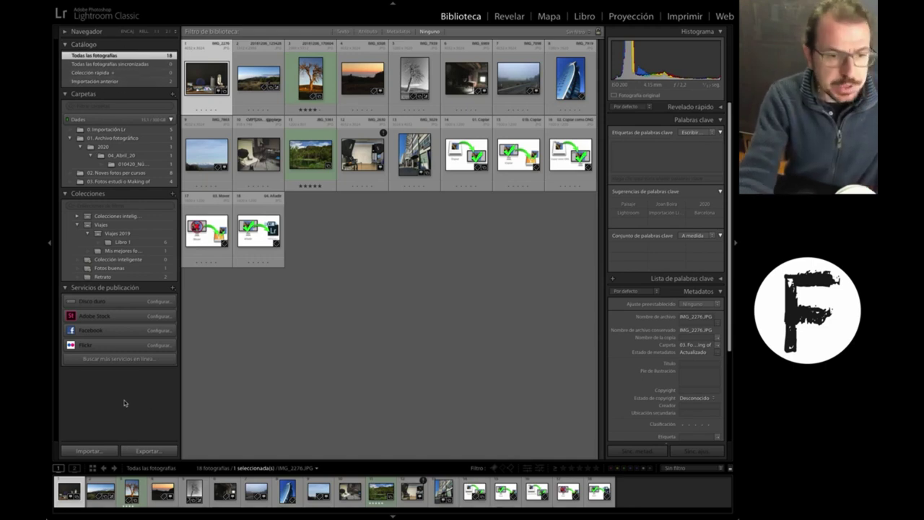
- Hide the Catálogo panel from the left column, then show it again
{"action": "right_click", "coordinate": [101, 44]}
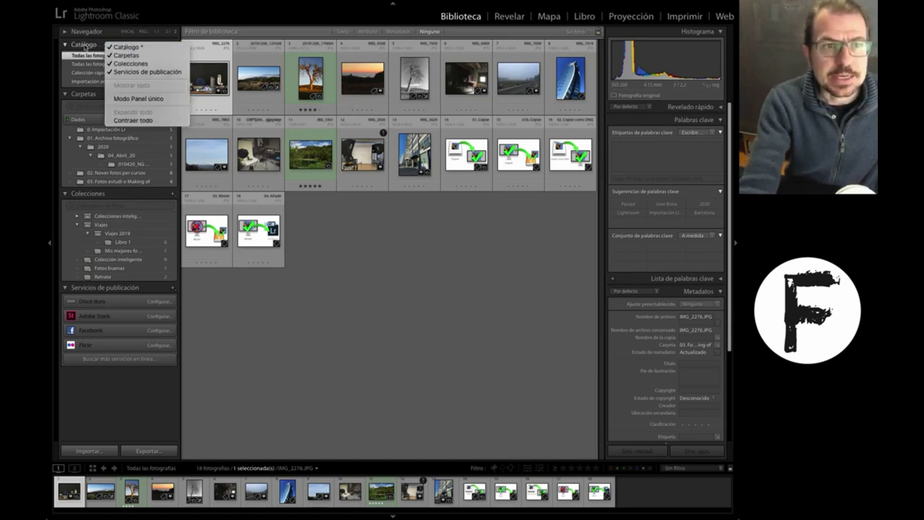
{"action": "left_click", "coordinate": [92, 97]}
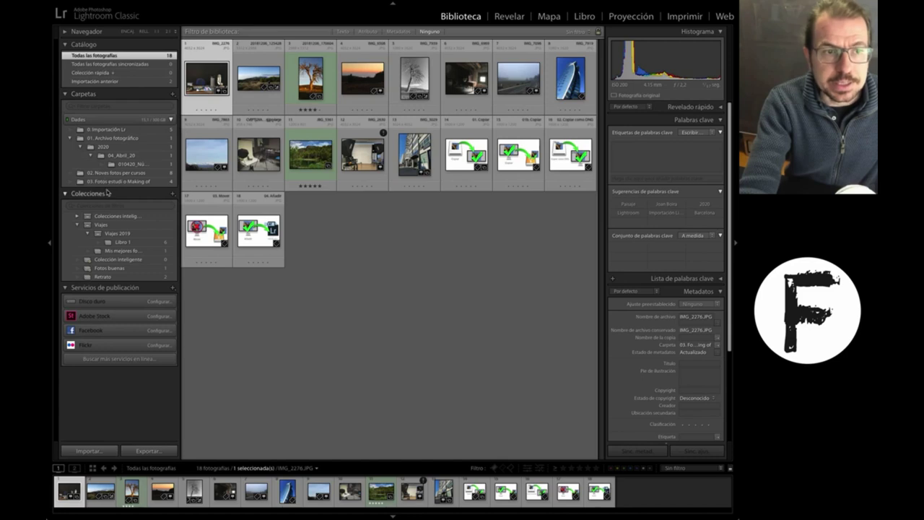
{"action": "right_click", "coordinate": [108, 193]}
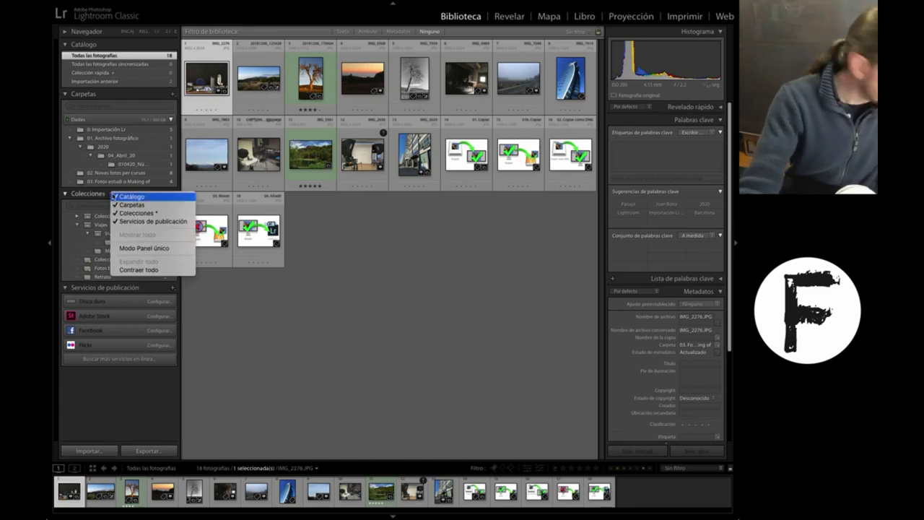
{"action": "left_click", "coordinate": [130, 196]}
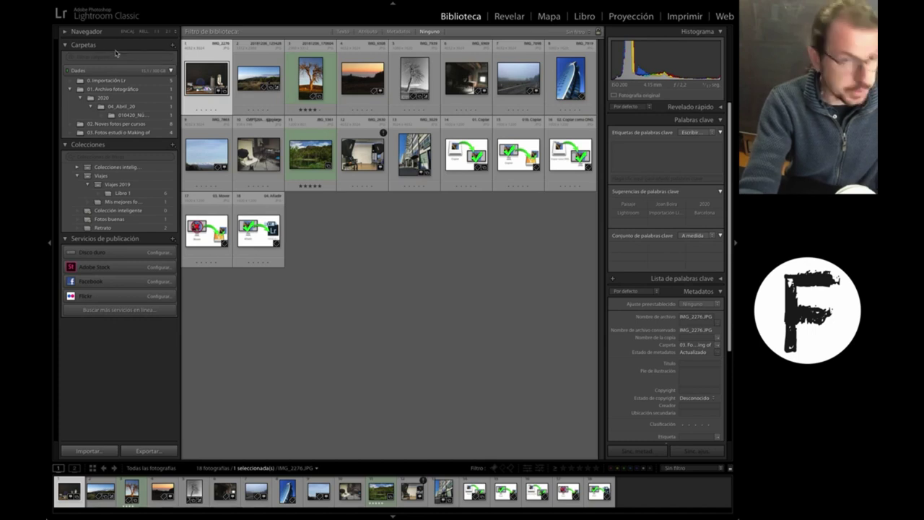
{"action": "right_click", "coordinate": [116, 51]}
{"action": "left_click", "coordinate": [122, 49]}
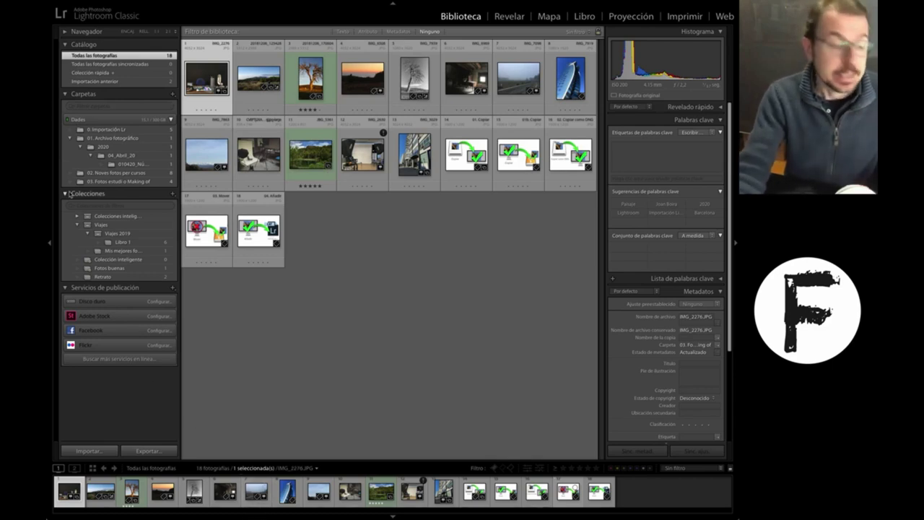
- Collapse the Colecciones panel and toggle Catálogo off and back on
{"action": "left_click", "coordinate": [103, 194]}
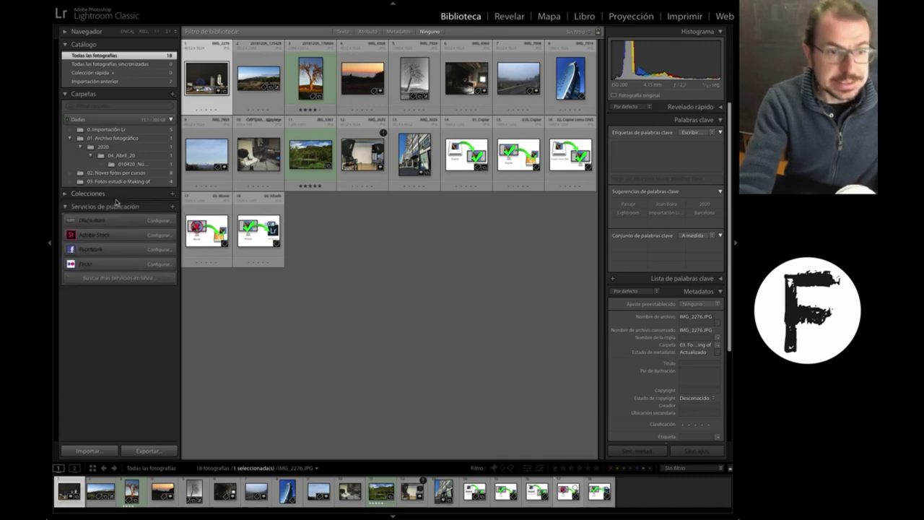
{"action": "right_click", "coordinate": [115, 195]}
{"action": "left_click", "coordinate": [123, 196]}
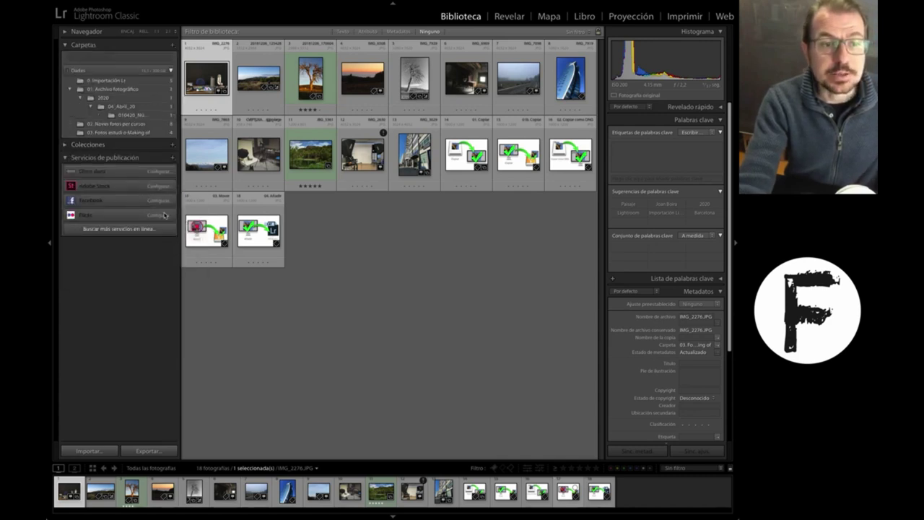
{"action": "left_click", "coordinate": [144, 149]}
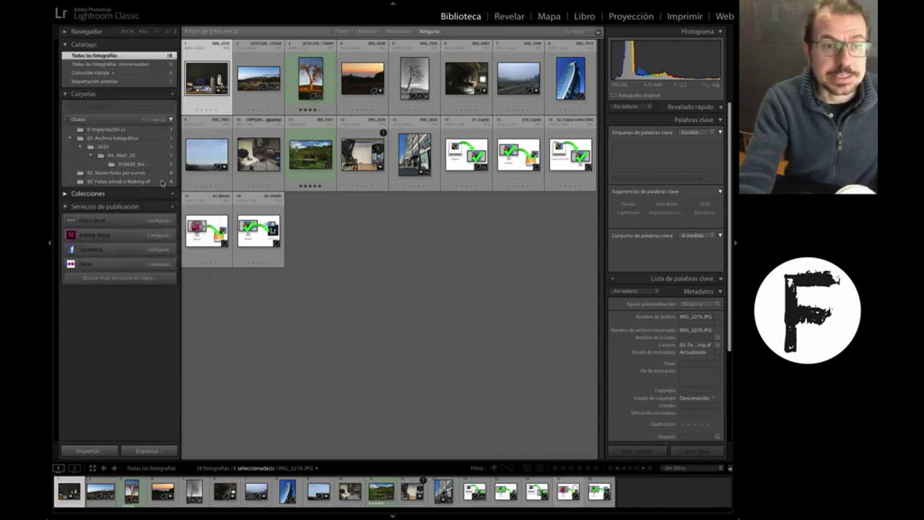
{"action": "right_click", "coordinate": [132, 194]}
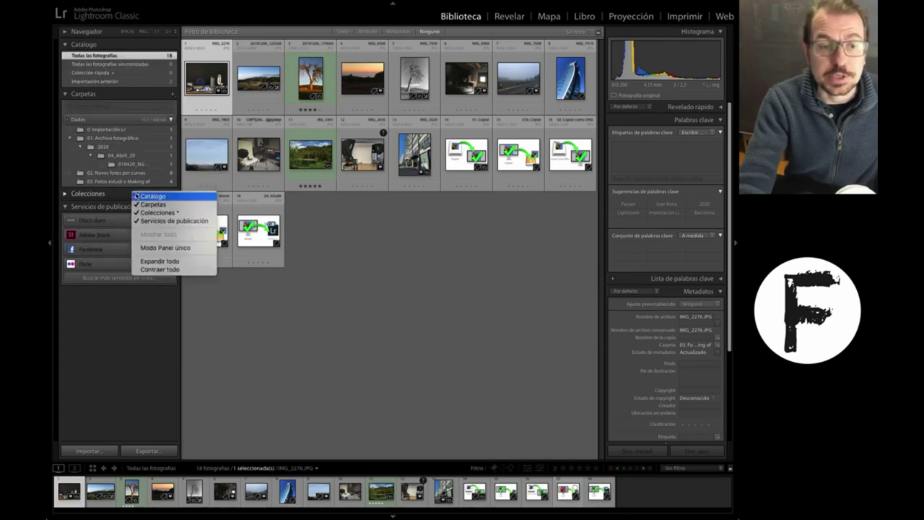
{"action": "left_click", "coordinate": [154, 350]}
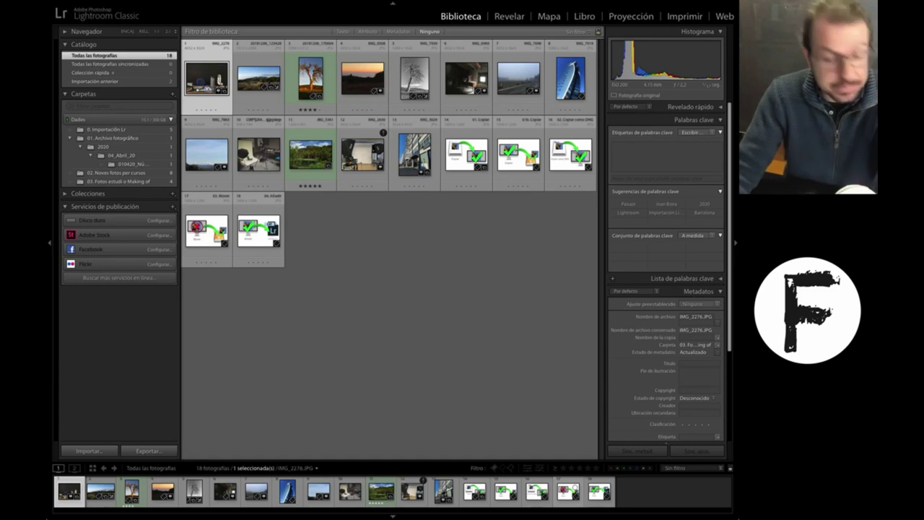
- In Preferences > Administración de archivos, uncheck Incrustar archivo RAW original and close
{"action": "key", "text": "super+comma"}
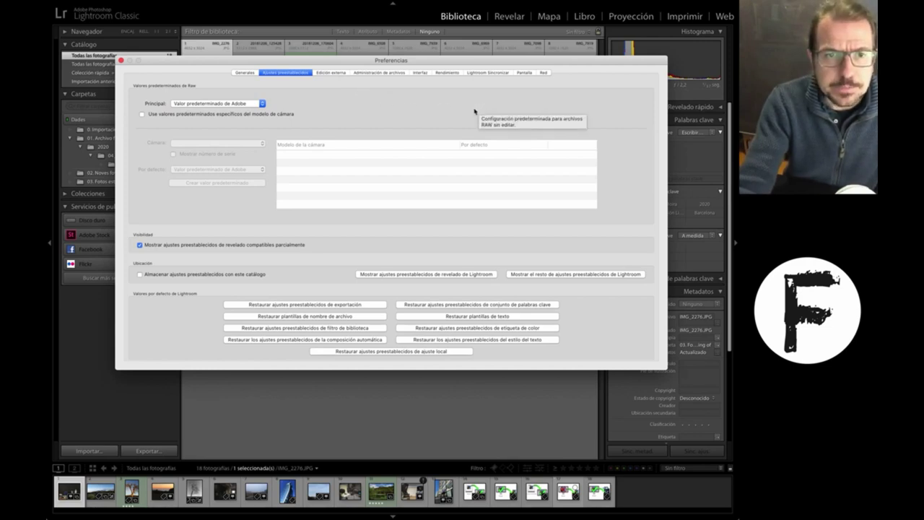
{"action": "left_click", "coordinate": [376, 74]}
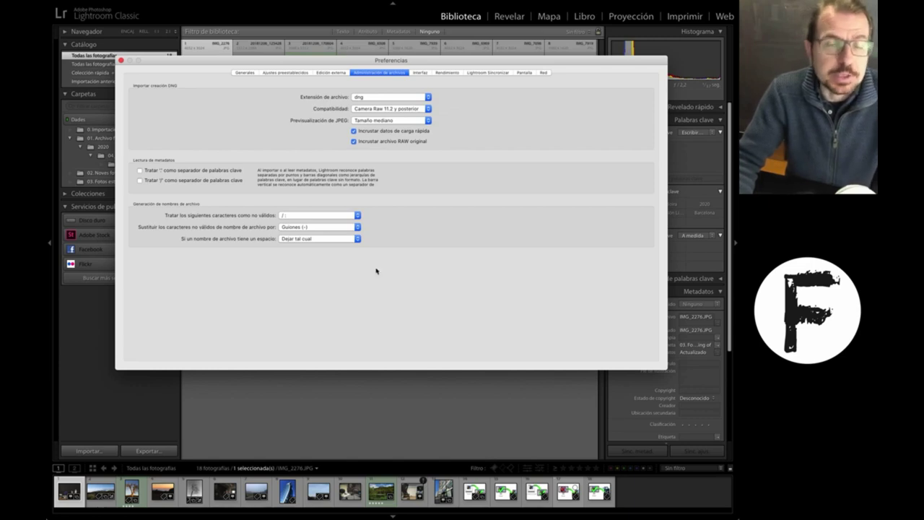
{"action": "left_click", "coordinate": [353, 142]}
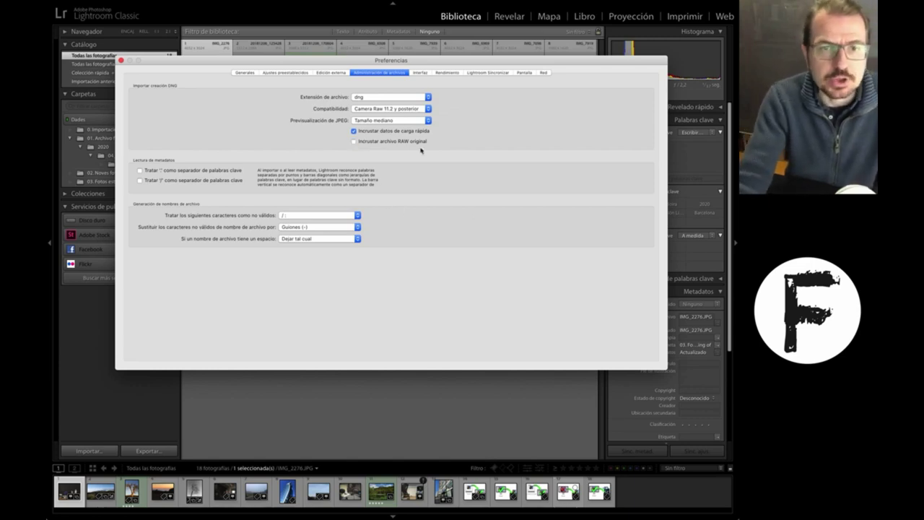
{"action": "left_click", "coordinate": [121, 60]}
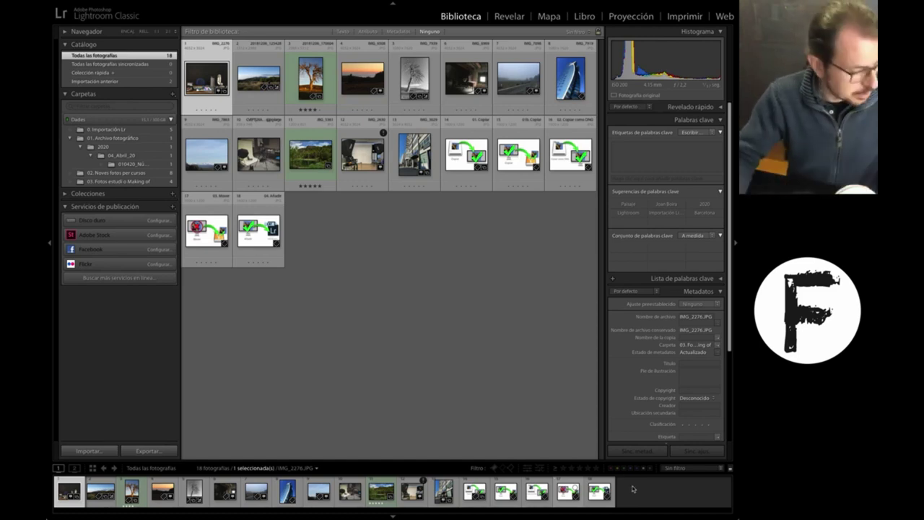
{"action": "key", "text": "super+Tab"}
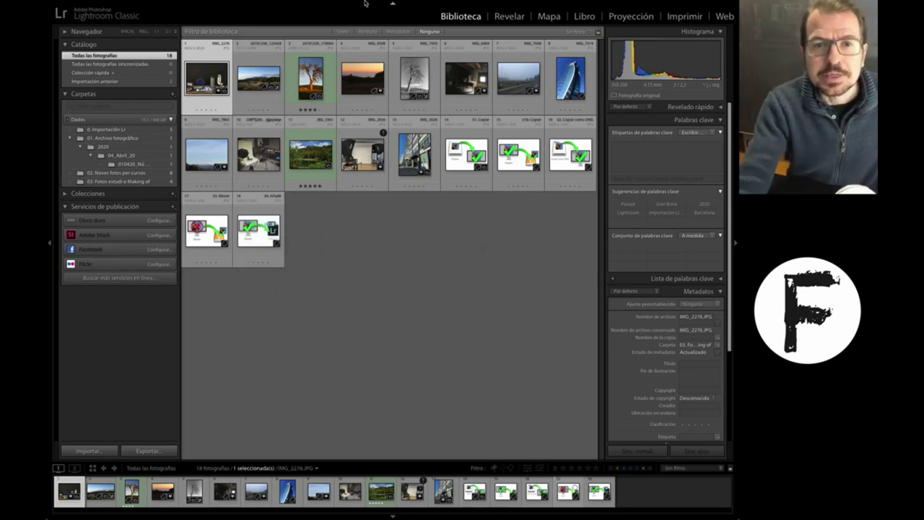
{"action": "key", "text": "super+Tab"}
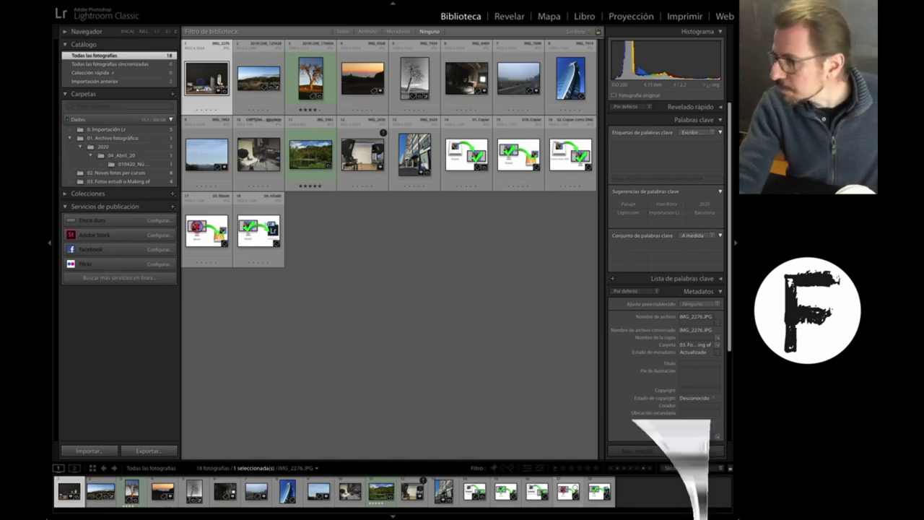
- Scroll the fotoformacion.com page to the #YO ME QUEDO EN CASA FOTO offer cards
{"action": "scroll", "coordinate": [533, 217], "scroll_direction": "down", "scroll_amount": 5}
{"action": "scroll", "coordinate": [533, 216], "scroll_direction": "down", "scroll_amount": 1}
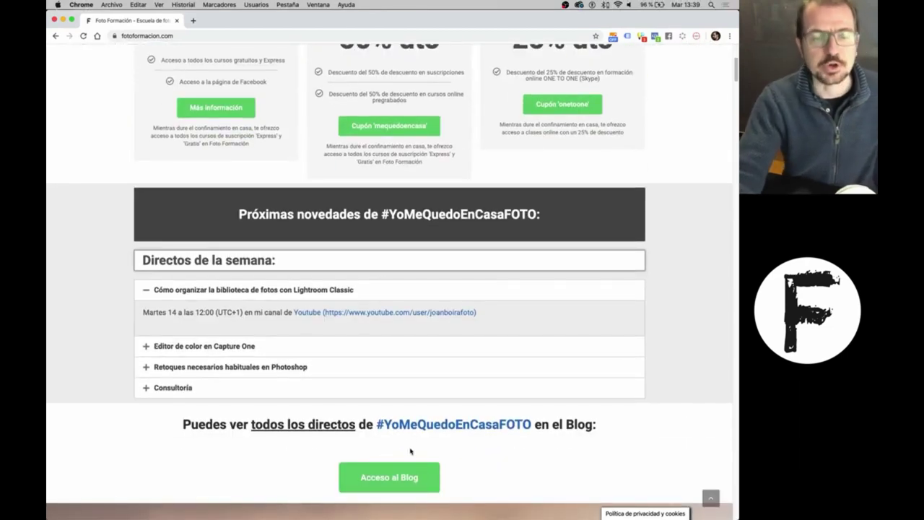
{"action": "scroll", "coordinate": [459, 350], "scroll_direction": "up", "scroll_amount": 5}
{"action": "scroll", "coordinate": [488, 352], "scroll_direction": "up", "scroll_amount": 2}
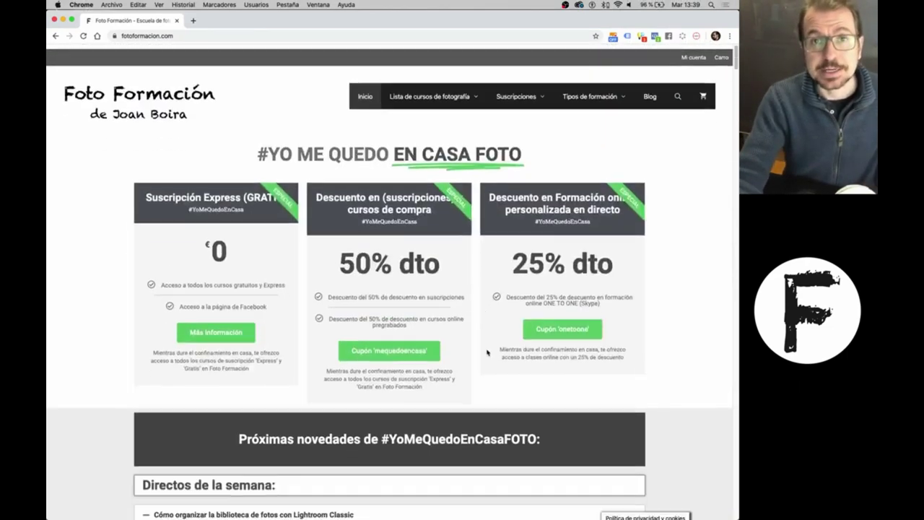
{"action": "scroll", "coordinate": [487, 352], "scroll_direction": "down", "scroll_amount": 1}
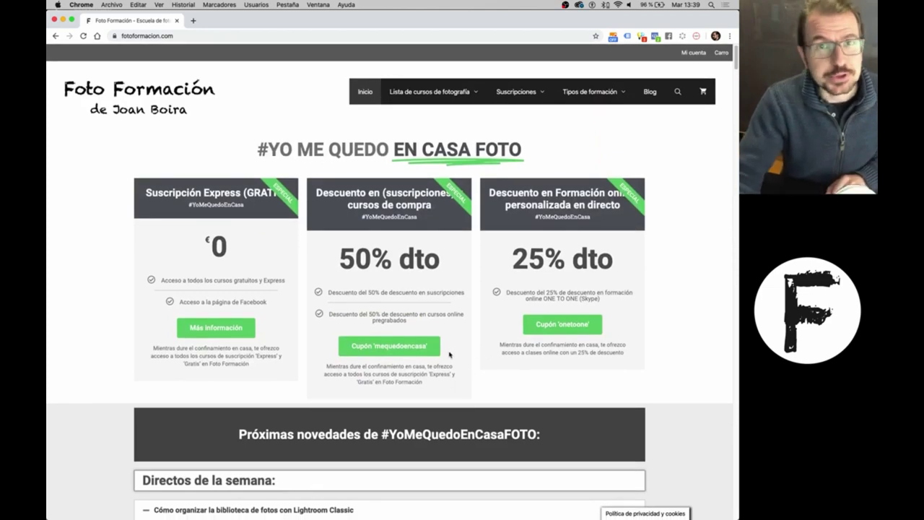